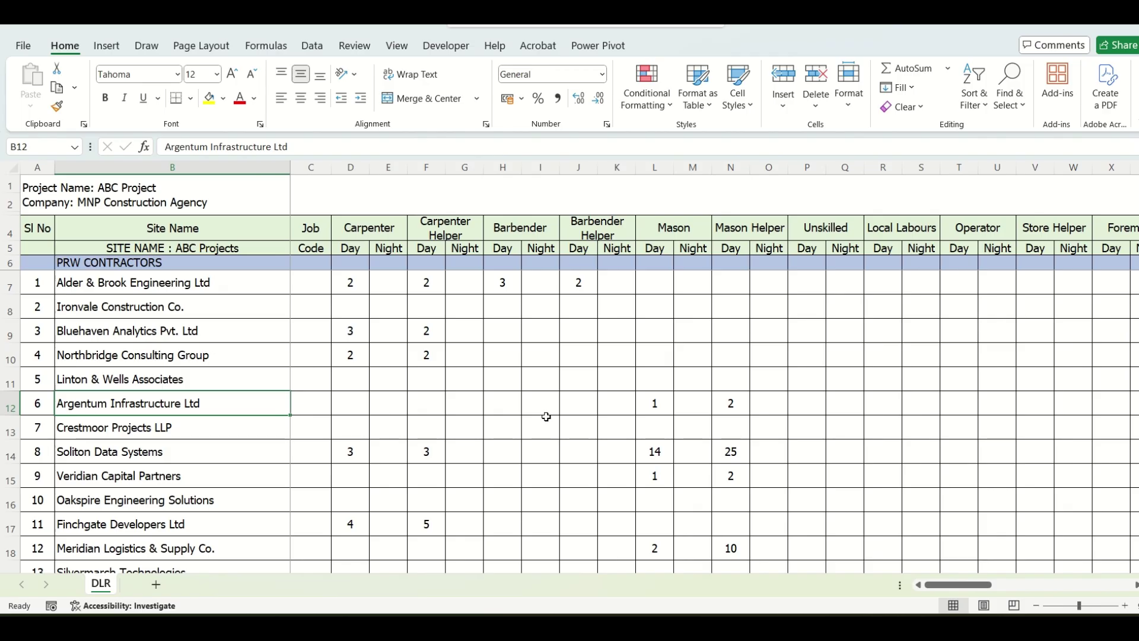
# Look through the contractor rows and labour counts on the DLR sheet, down to the sections below TOTAL (CRF- PRW).
pyautogui.click(569, 384)
pyautogui.scroll(-1, 411, 350)
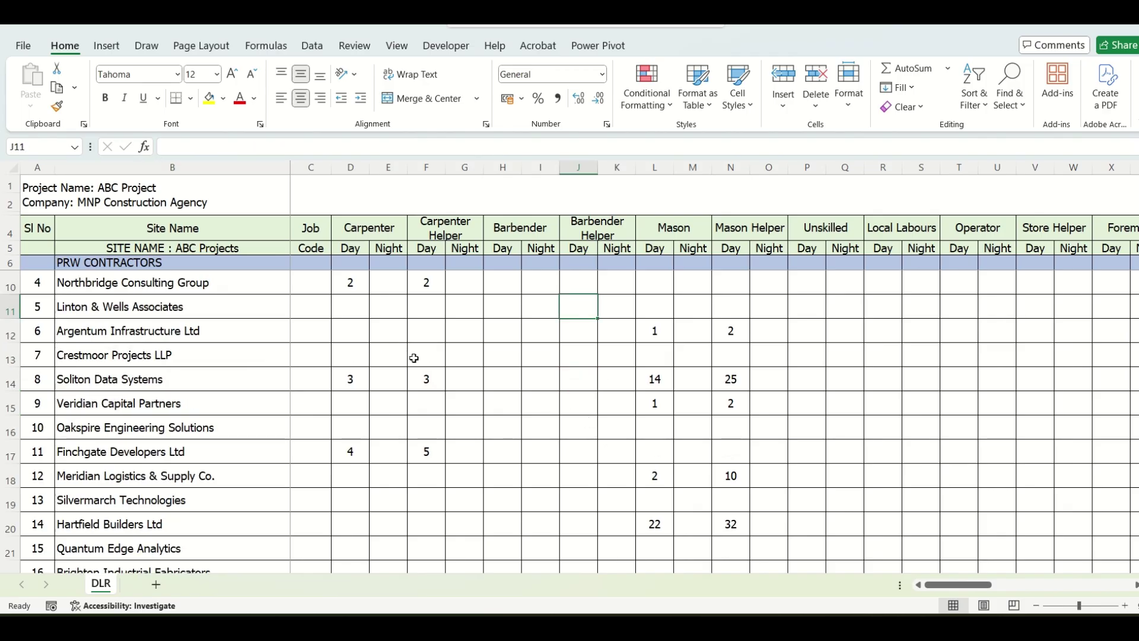
pyautogui.scroll(1, 243, 285)
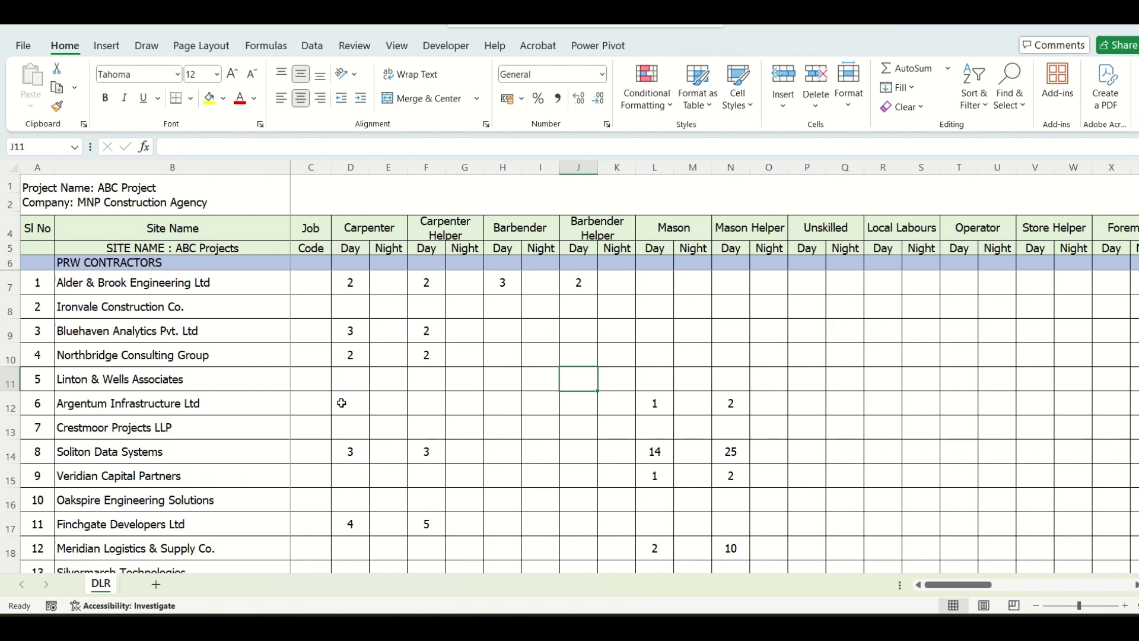
pyautogui.click(288, 377)
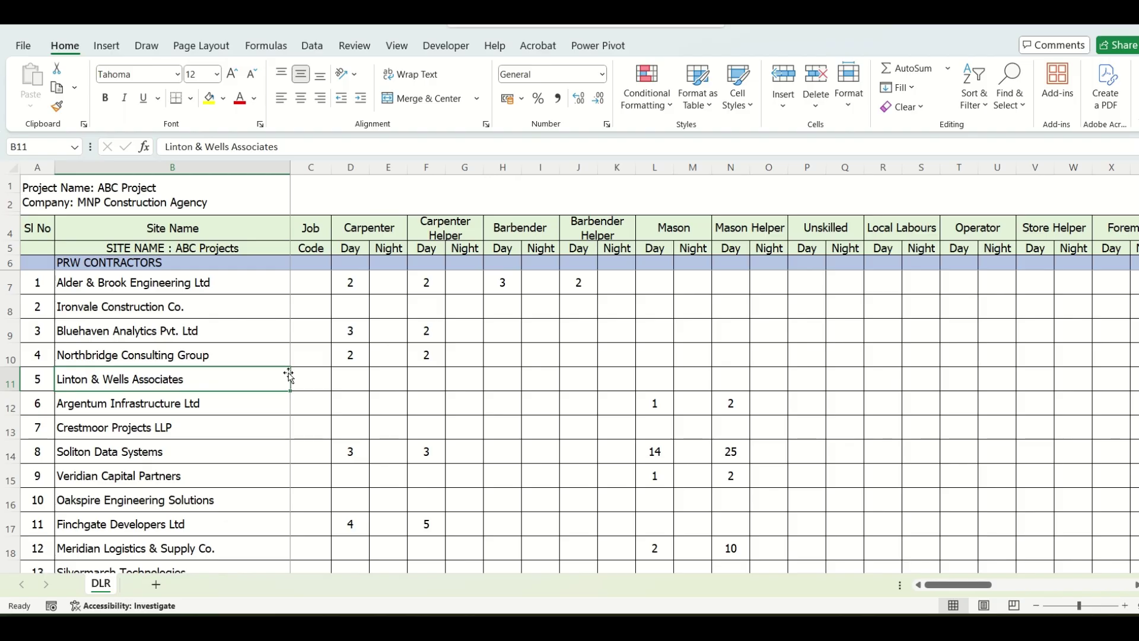
pyautogui.scroll(-7, 356, 368)
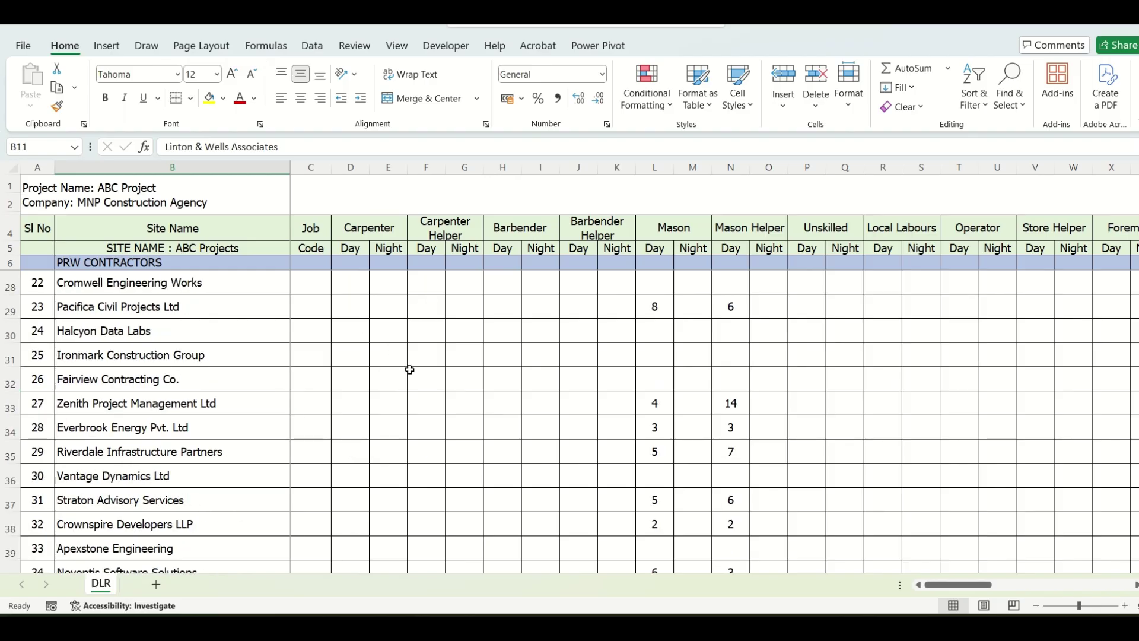
pyautogui.scroll(-4, 409, 369)
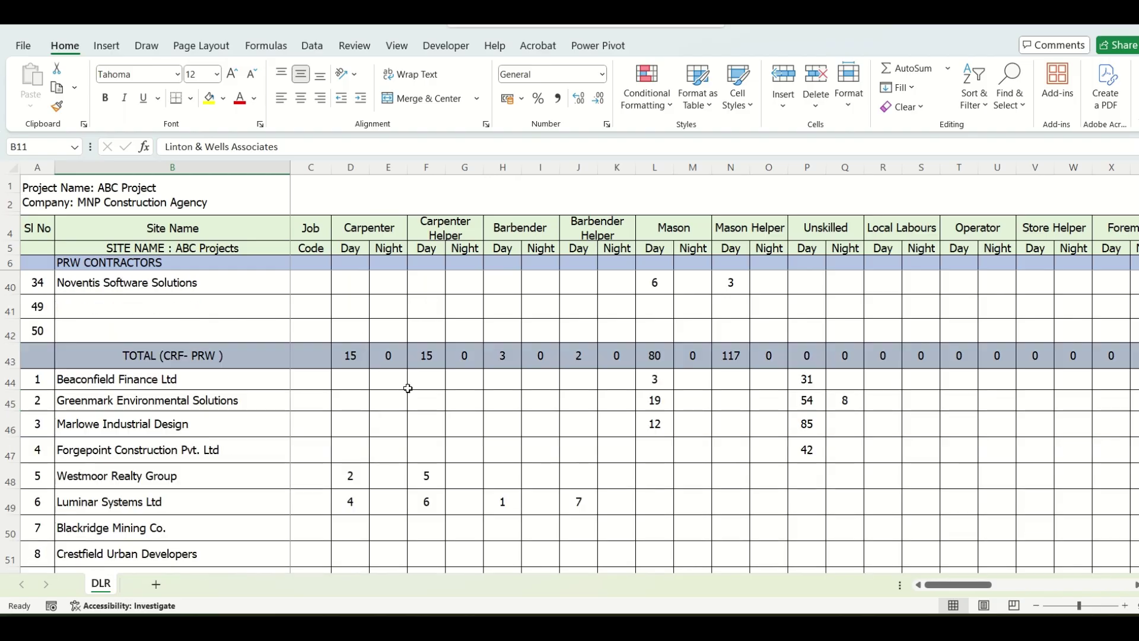
pyautogui.scroll(-4, 407, 388)
pyautogui.scroll(3, 500, 395)
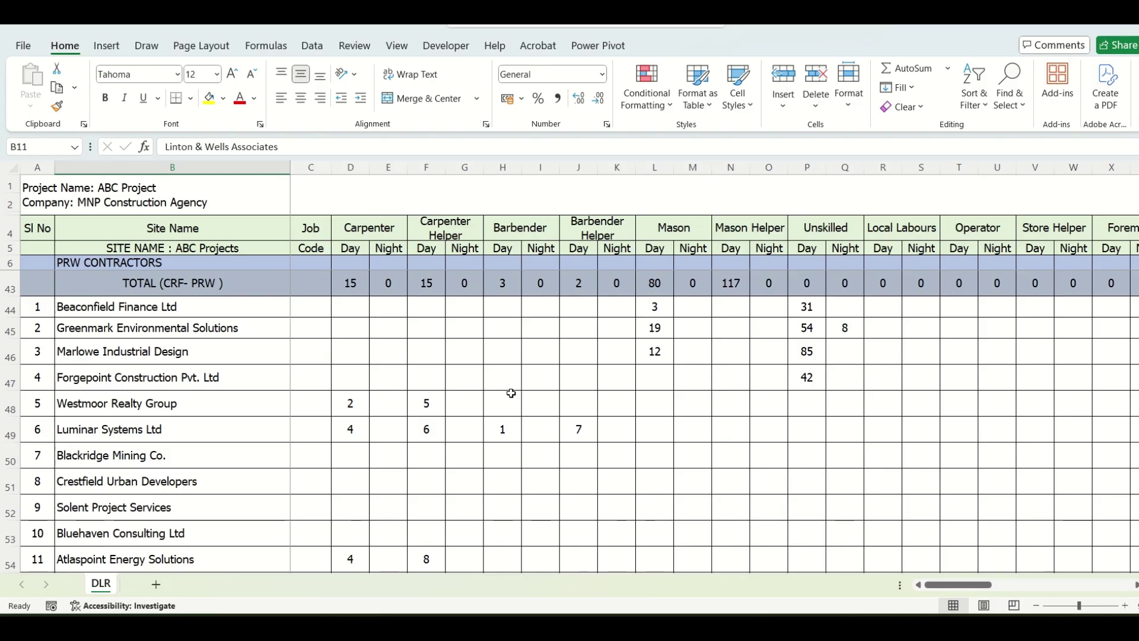
pyautogui.scroll(7, 511, 394)
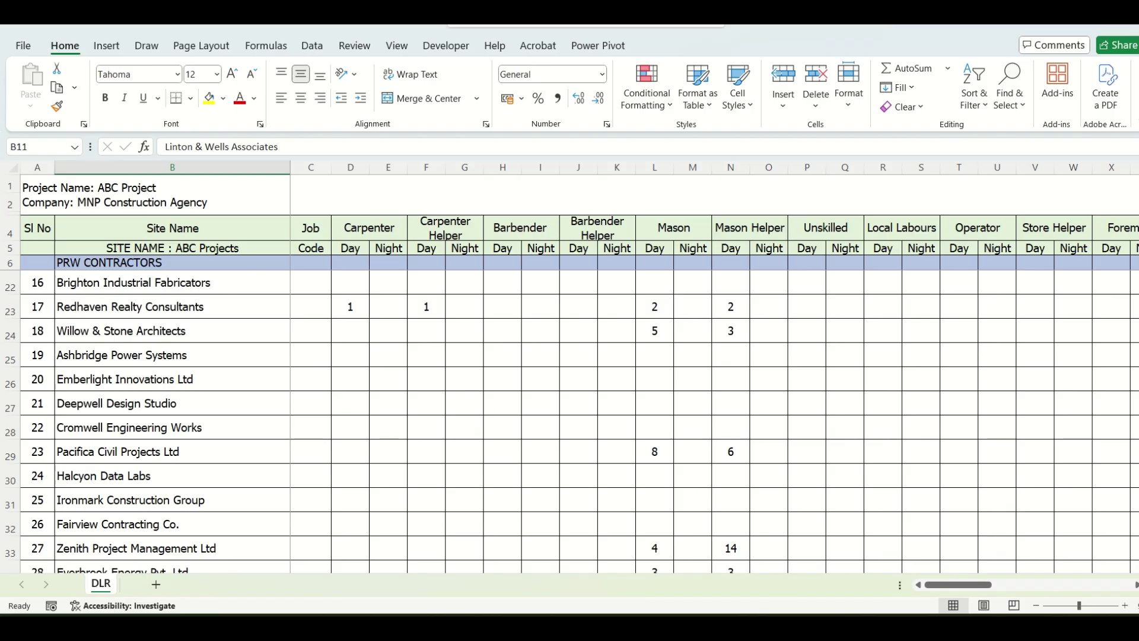
# Switch to File Explorer and create an Excel workbook named Data in Tabular Format in the Power Query Practical Example folder.
pyautogui.hotkey('alt', 'Tab')
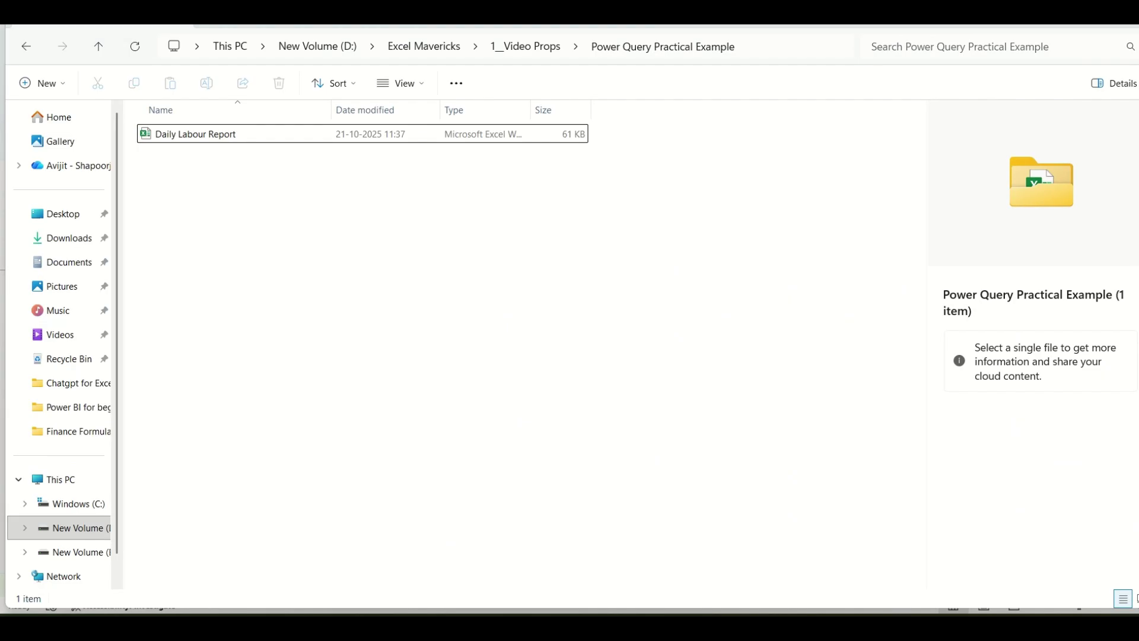
pyautogui.rightClick(286, 197)
pyautogui.moveTo(376, 322)
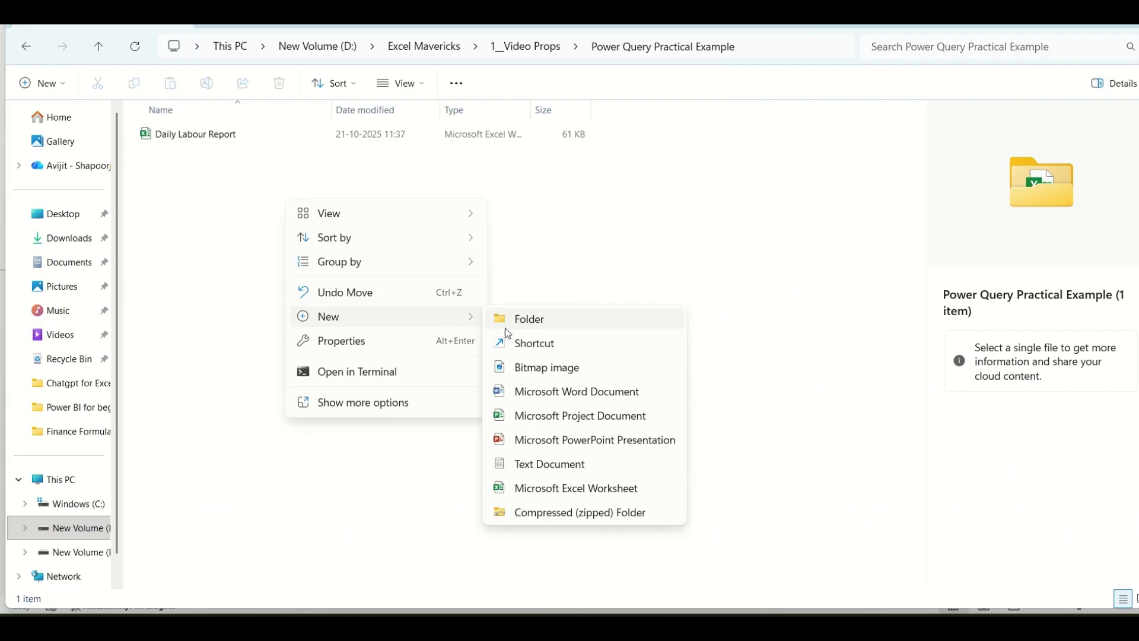
pyautogui.click(528, 488)
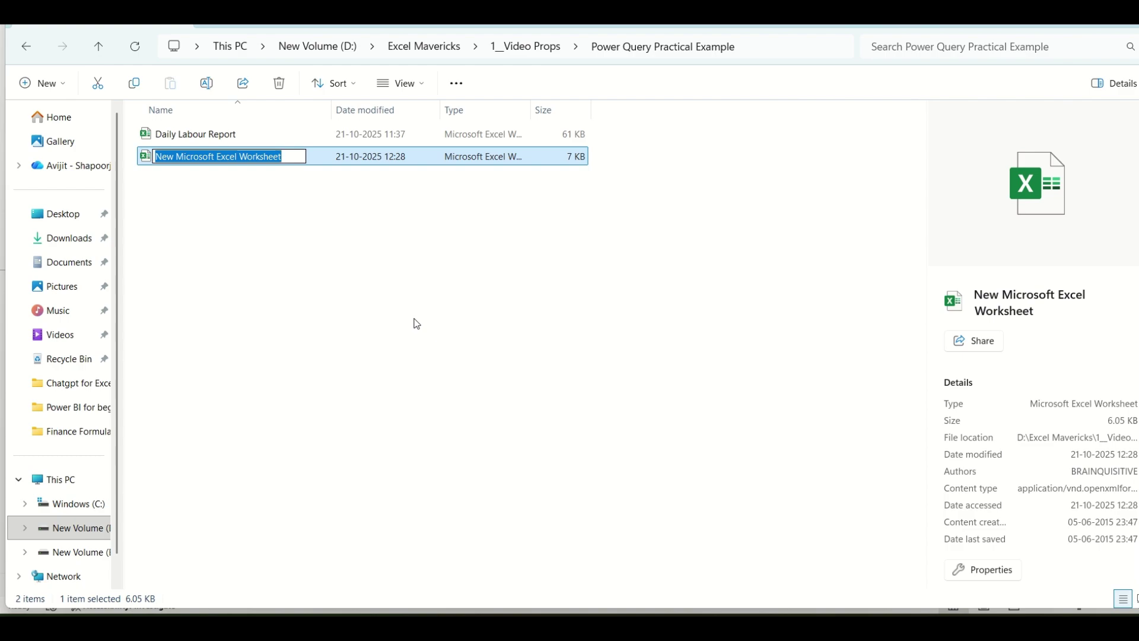
pyautogui.write('Dat')
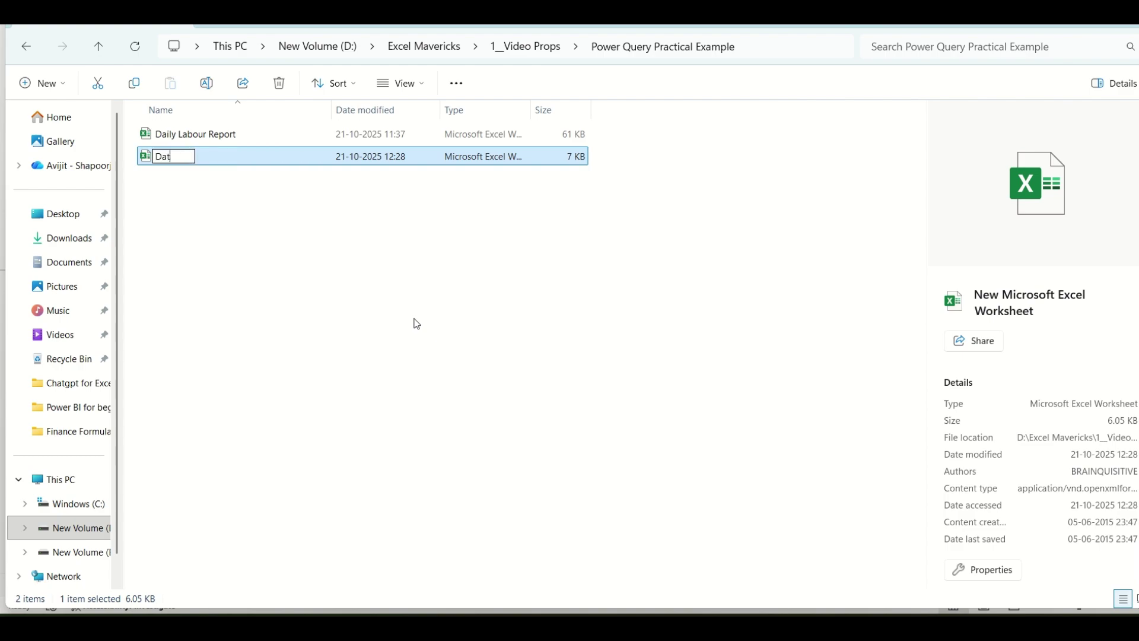
pyautogui.write('a in Tabular Format')
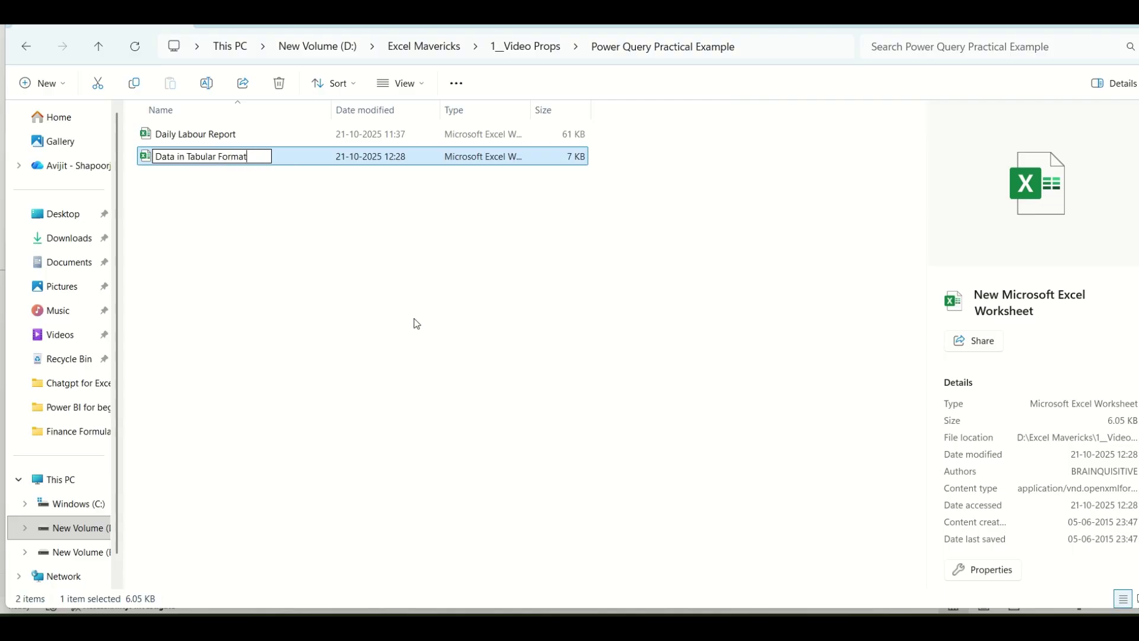
pyautogui.press('Return')
# Switch back to the Daily Labour Report workbook and unhide row 3 beneath the merged project header by increasing its height.
pyautogui.hotkey('alt', 'Tab')
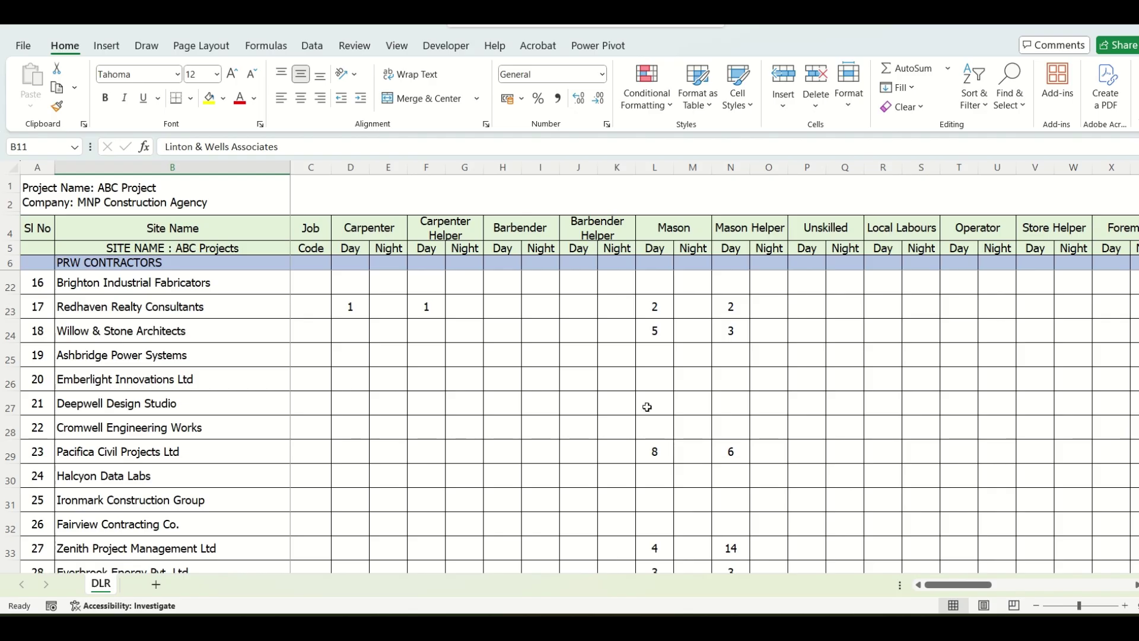
pyautogui.click(142, 189)
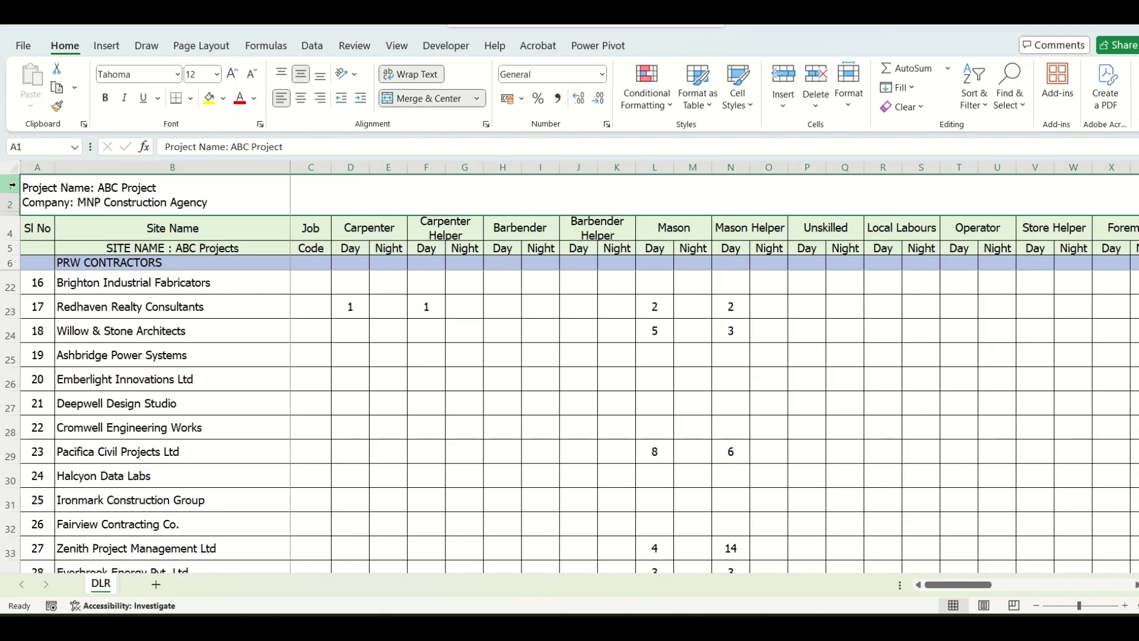
pyautogui.click(226, 208)
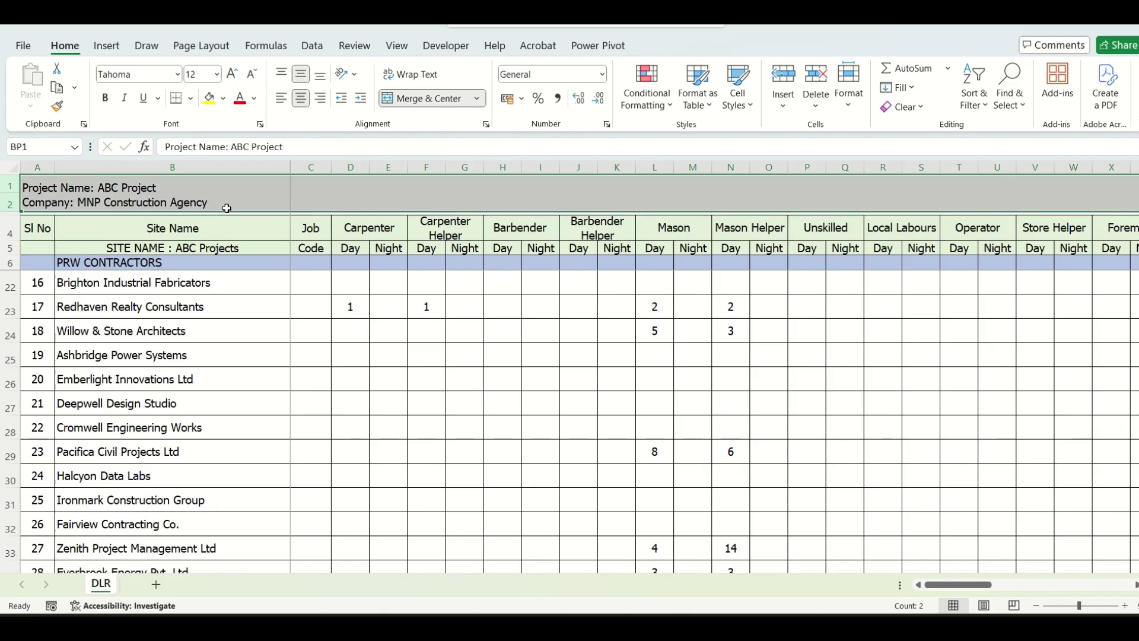
pyautogui.click(142, 200)
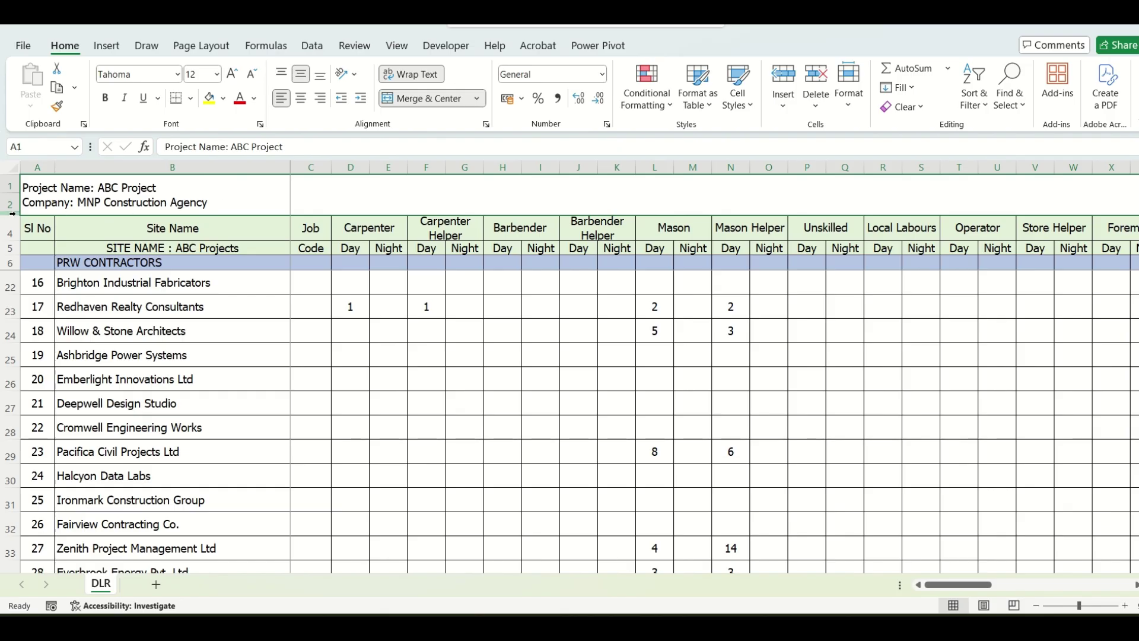
pyautogui.moveTo(12, 214); pyautogui.dragTo(12, 226)
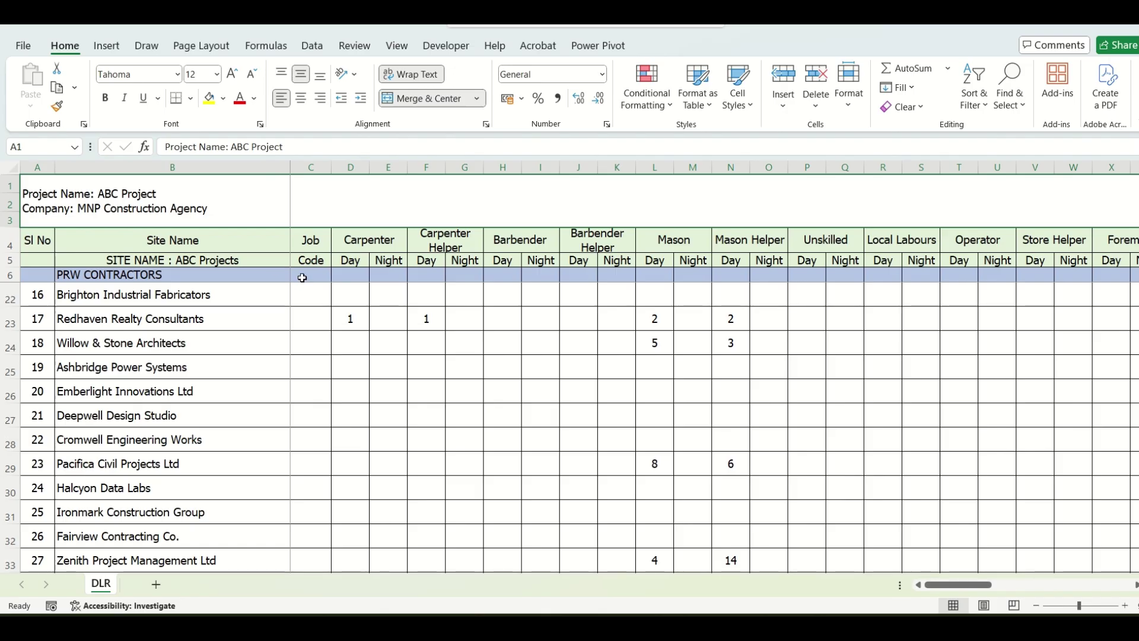
# Examine the two-level column headers, with the merged Carpenter heading above its Day and Night columns.
pyautogui.click(356, 244)
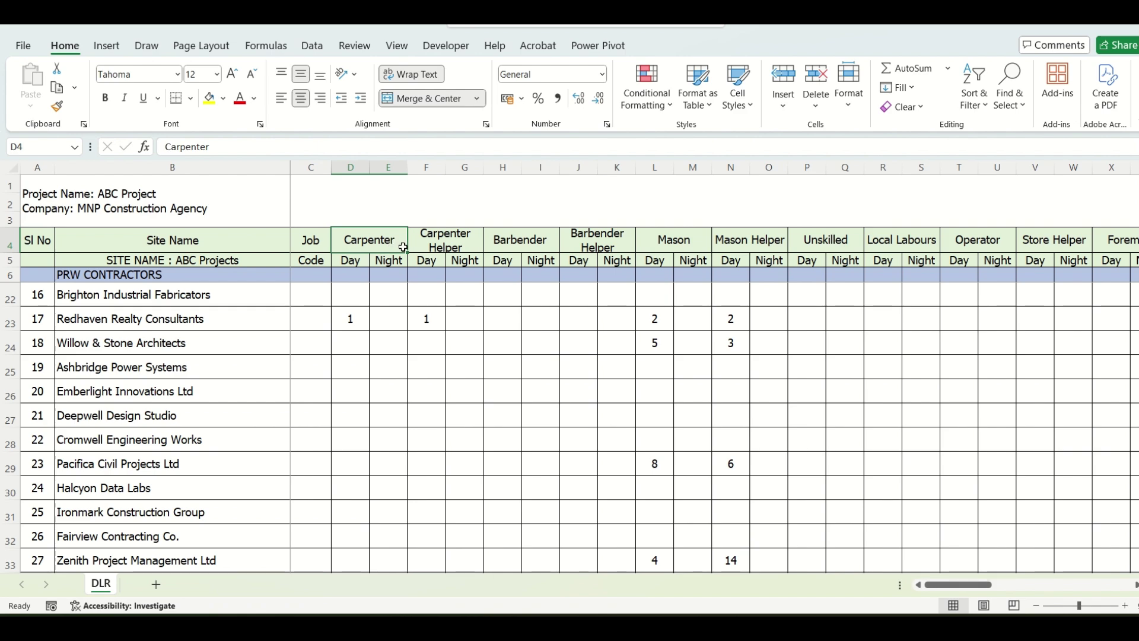
pyautogui.click(387, 262)
pyautogui.hotkey('ctrl', 'shift', 'Down')
pyautogui.click(327, 242)
pyautogui.click(387, 243)
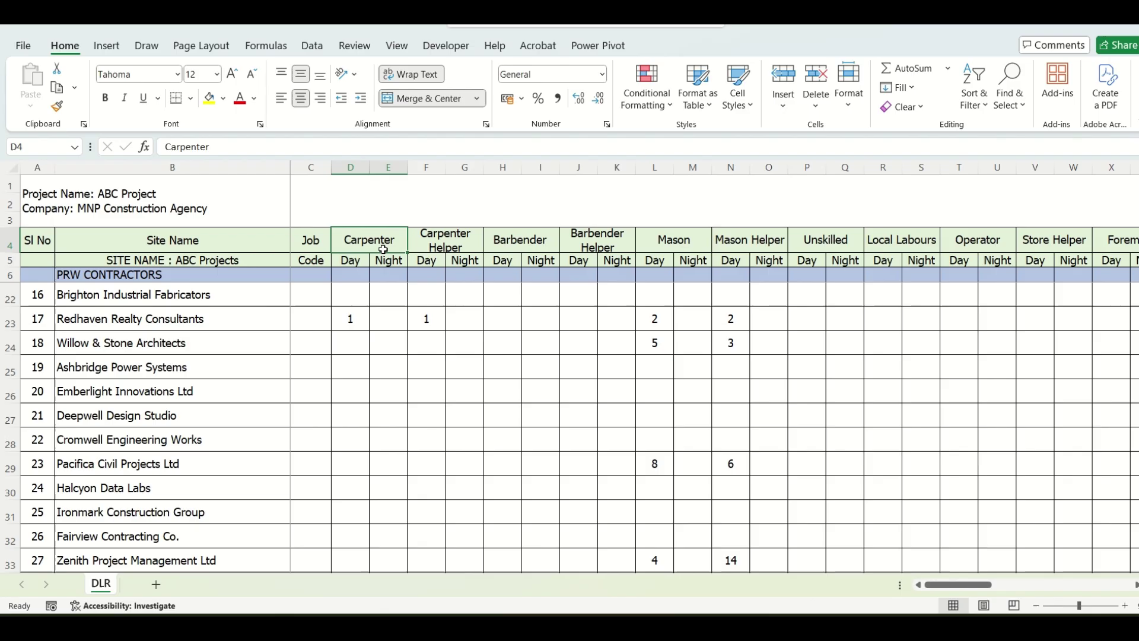
pyautogui.click(356, 263)
pyautogui.click(403, 260)
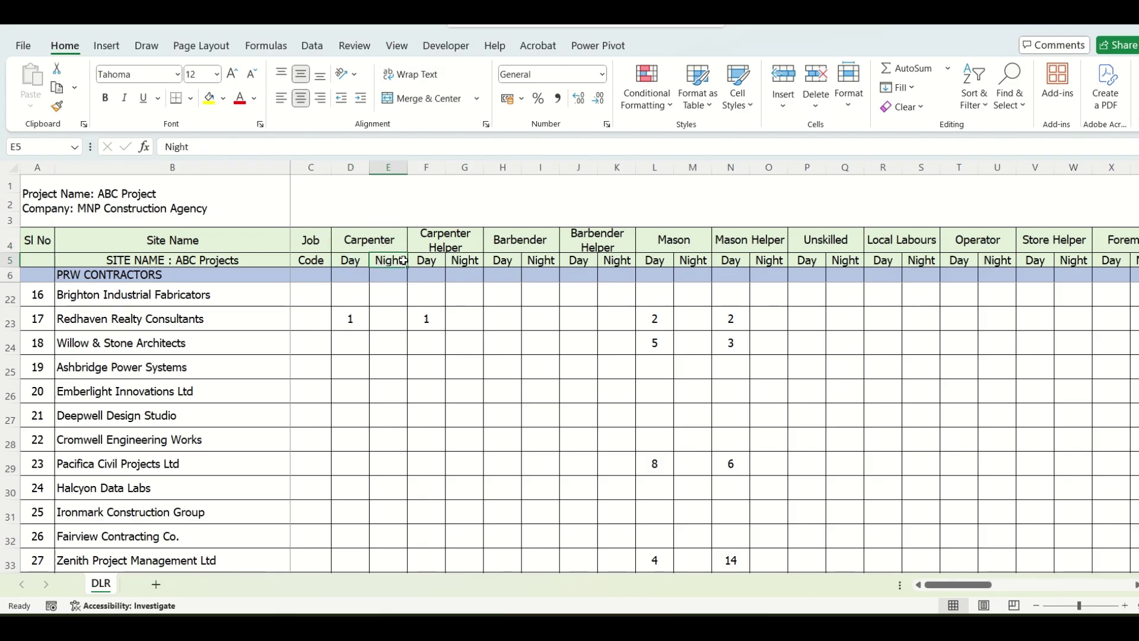
pyautogui.click(519, 288)
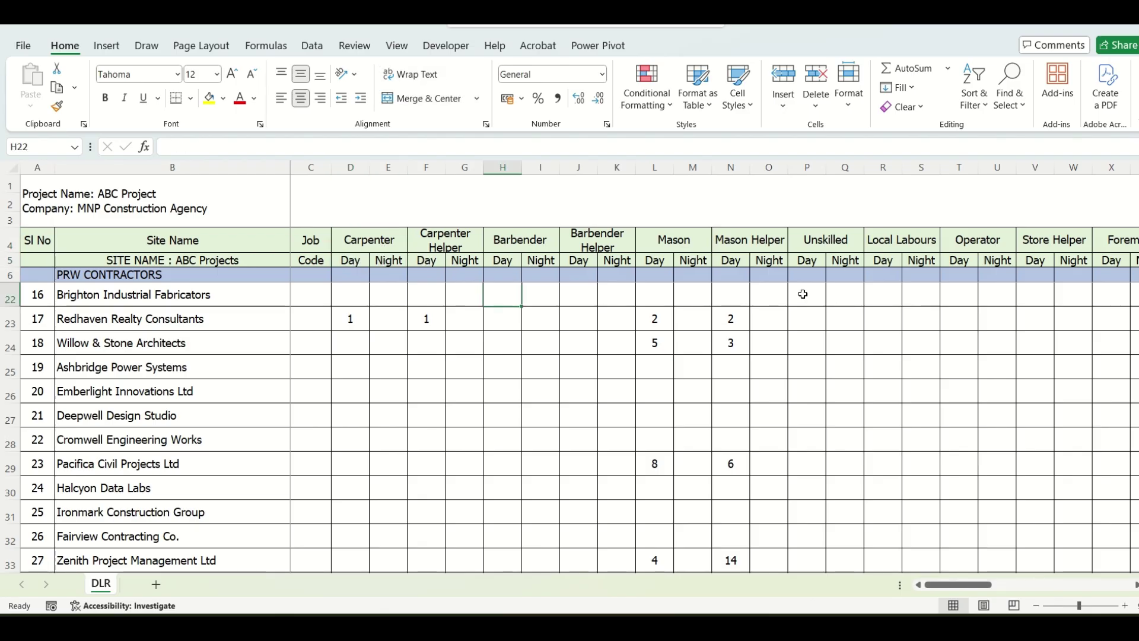
# Examine the total rows that separate the PRW contractor blocks and the subcontractor rows below them.
pyautogui.scroll(-5, 699, 306)
pyautogui.click(181, 445)
pyautogui.hotkey('shift', 'space')
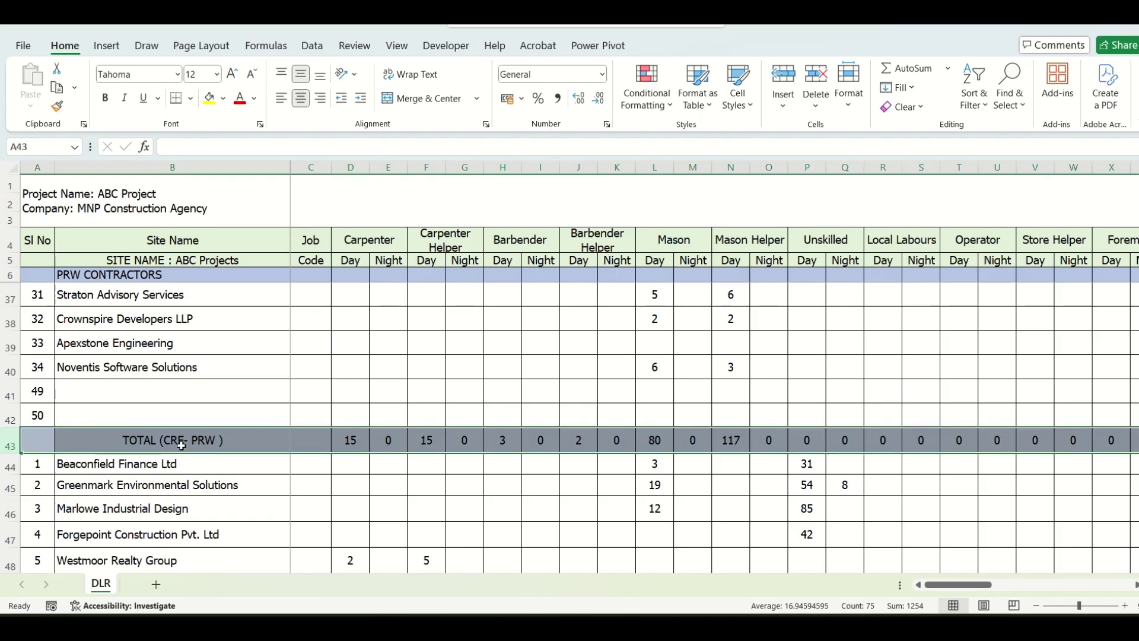
pyautogui.scroll(-1, 183, 444)
pyautogui.scroll(-2, 201, 443)
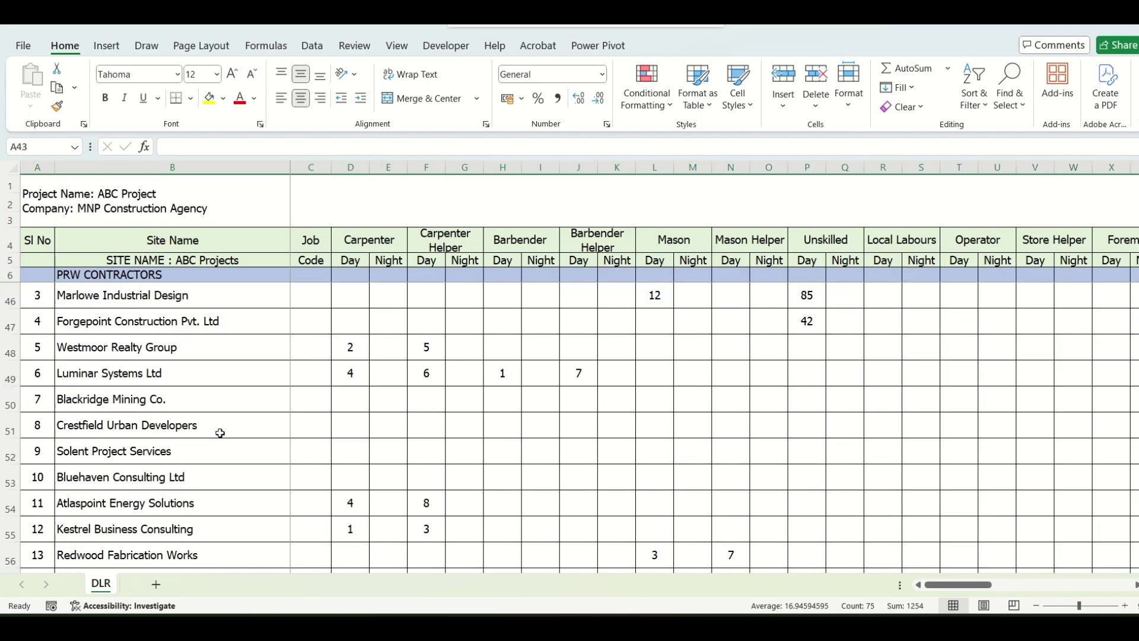
pyautogui.scroll(3, 220, 433)
pyautogui.scroll(-2, 204, 415)
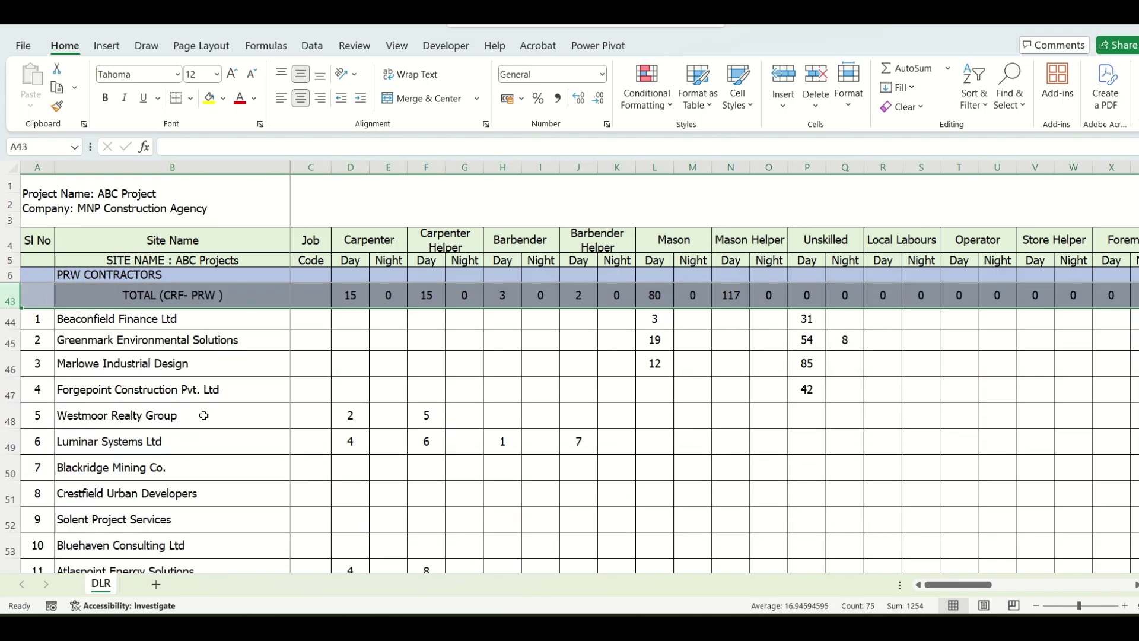
pyautogui.scroll(-7, 204, 416)
pyautogui.click(9, 324)
pyautogui.click(300, 415)
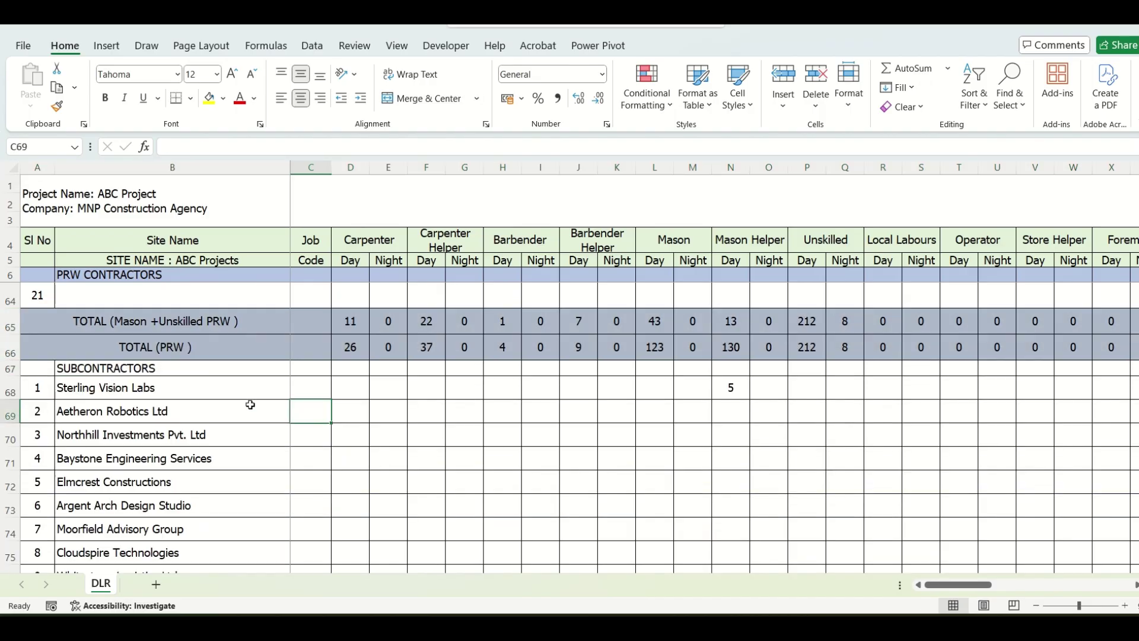
pyautogui.scroll(-14, 250, 405)
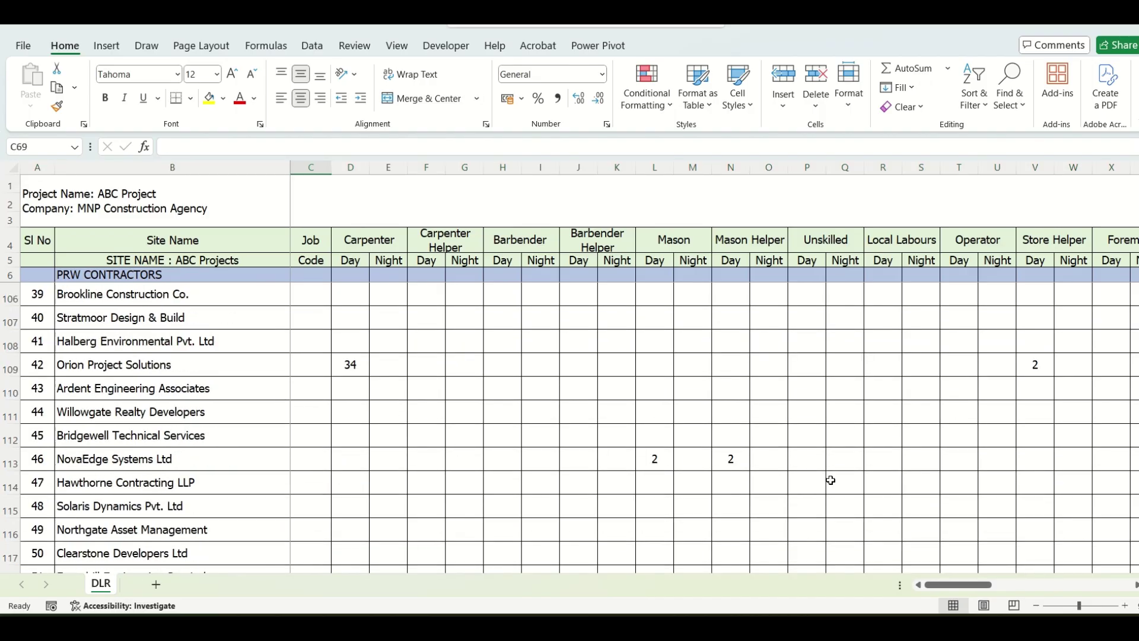
# Examine the Total Day and Night columns BF and BG between the labour categories.
pyautogui.moveTo(943, 585); pyautogui.dragTo(1091, 557)
pyautogui.moveTo(459, 167); pyautogui.dragTo(499, 163)
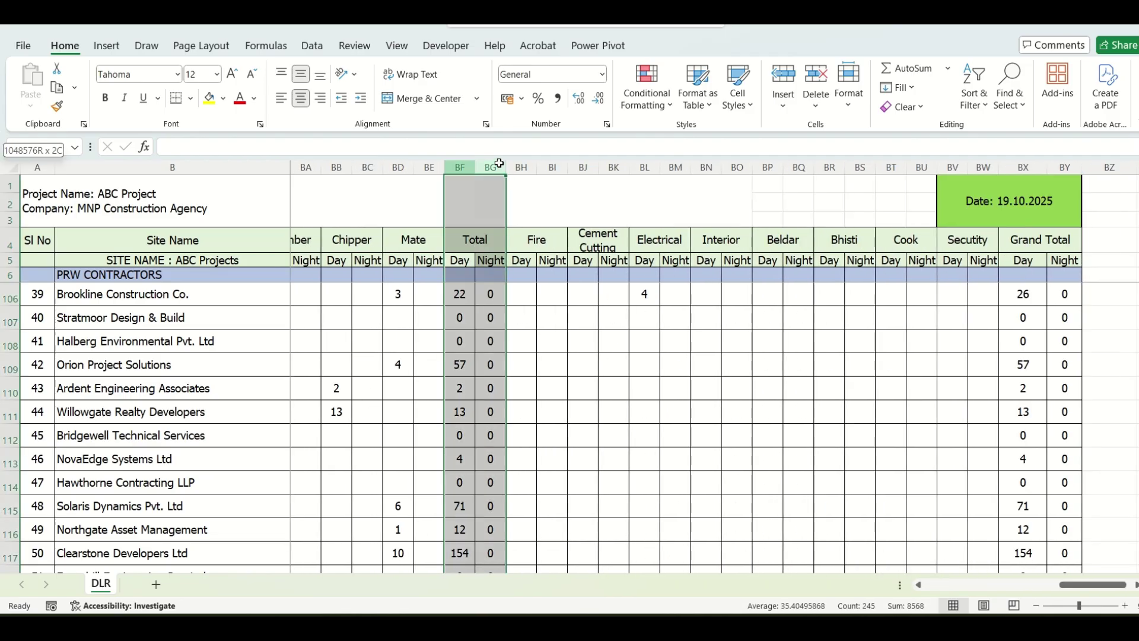
pyautogui.click(521, 319)
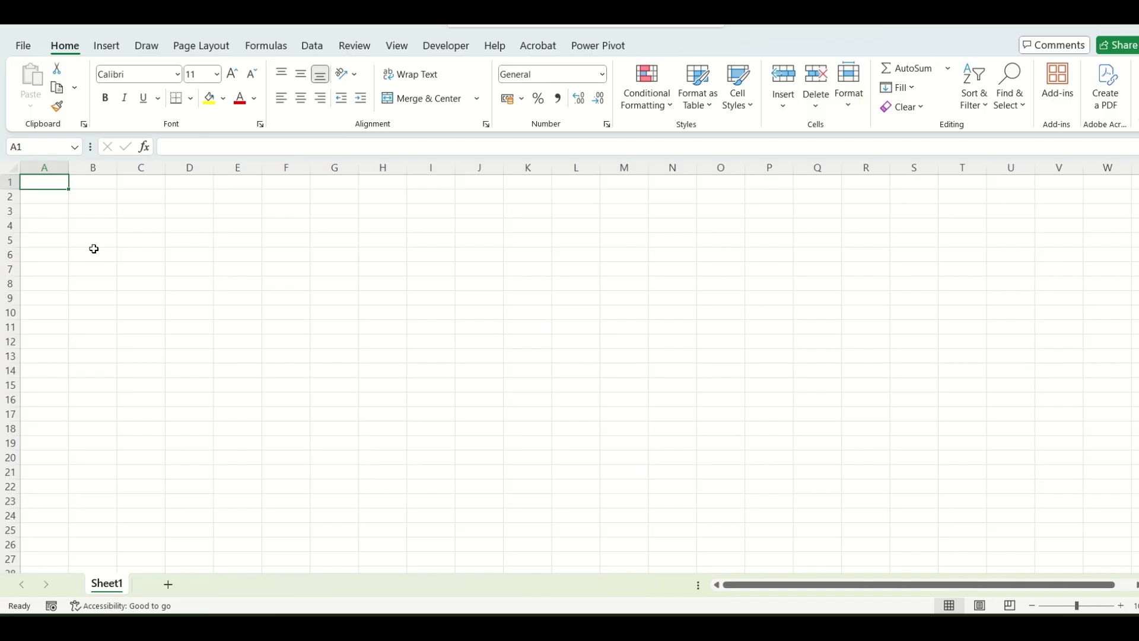
# In the blank workbook, get data from an Excel workbook, choosing the Daily Labour Report file as the source.
pyautogui.click(314, 48)
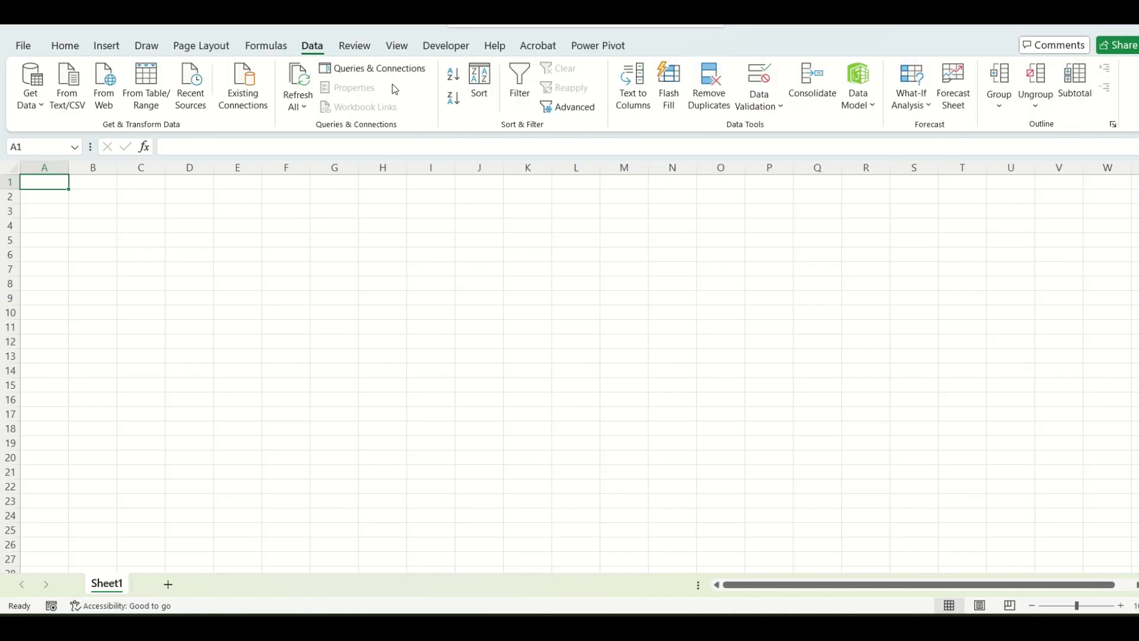
pyautogui.click(30, 98)
pyautogui.moveTo(31, 135)
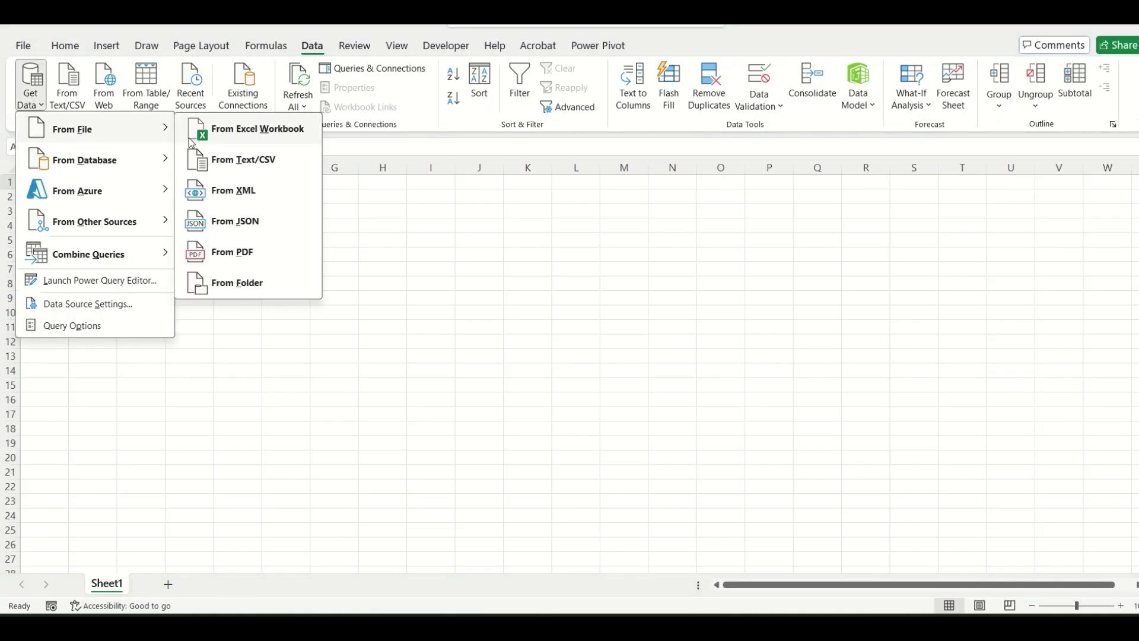
pyautogui.click(241, 131)
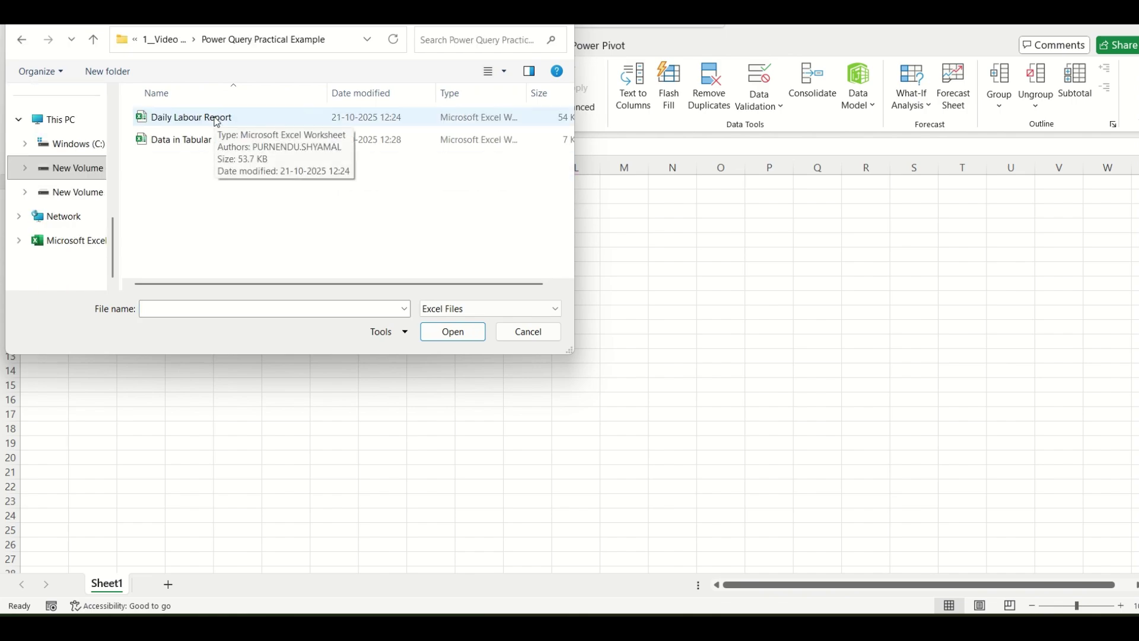
pyautogui.click(217, 119)
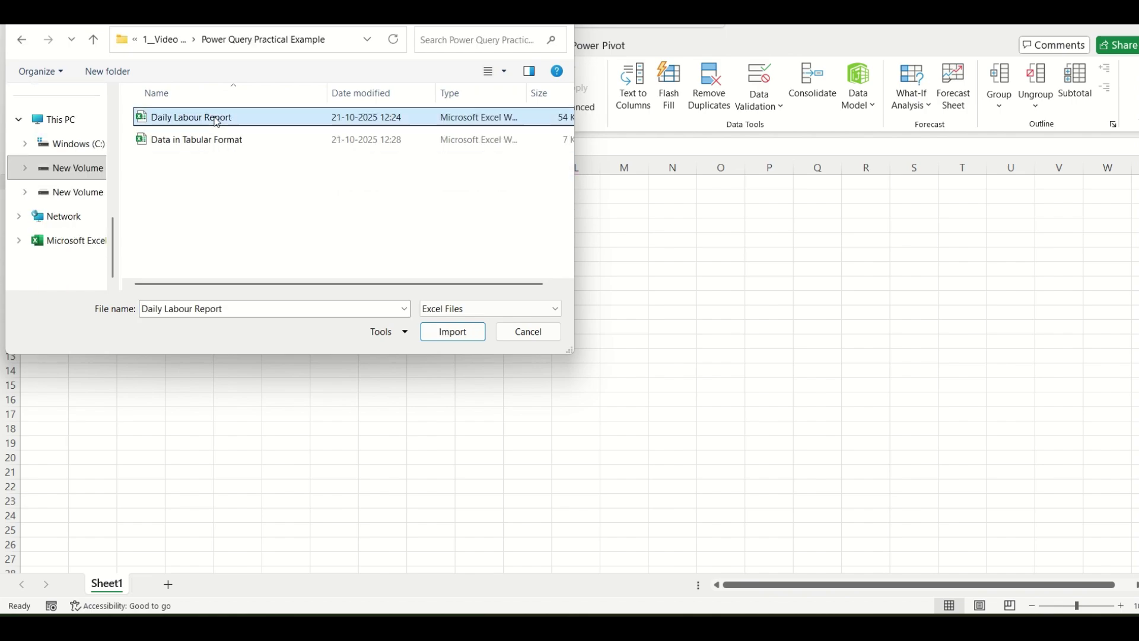
pyautogui.click(453, 331)
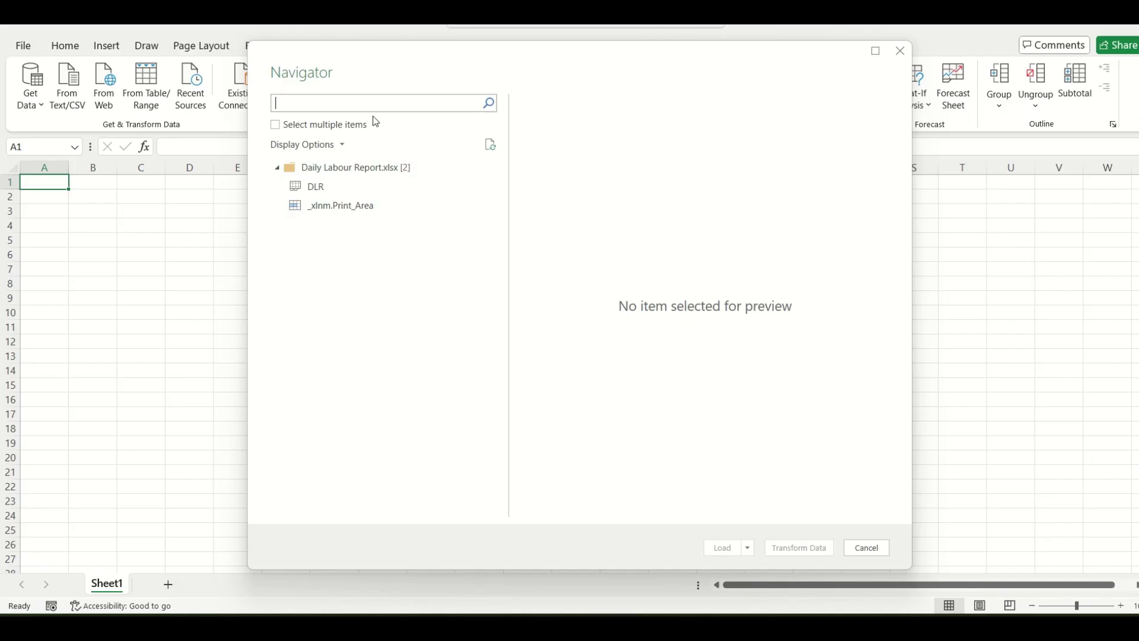
# Choose the DLR sheet from the Daily Labour Report workbook and open it for transformation.
pyautogui.click(360, 172)
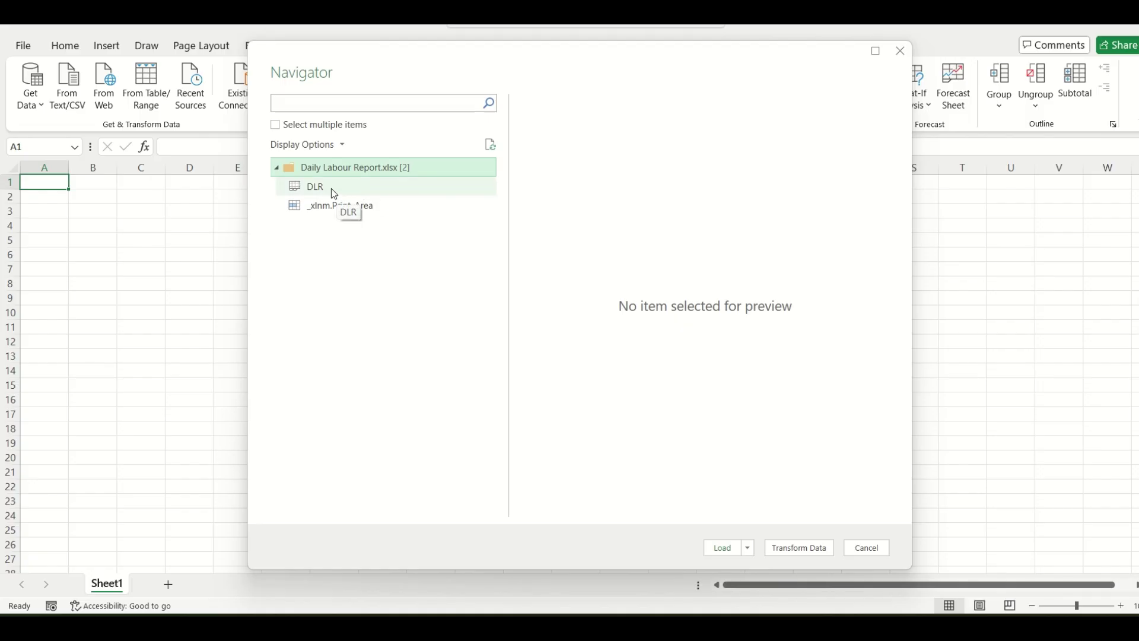
pyautogui.click(334, 194)
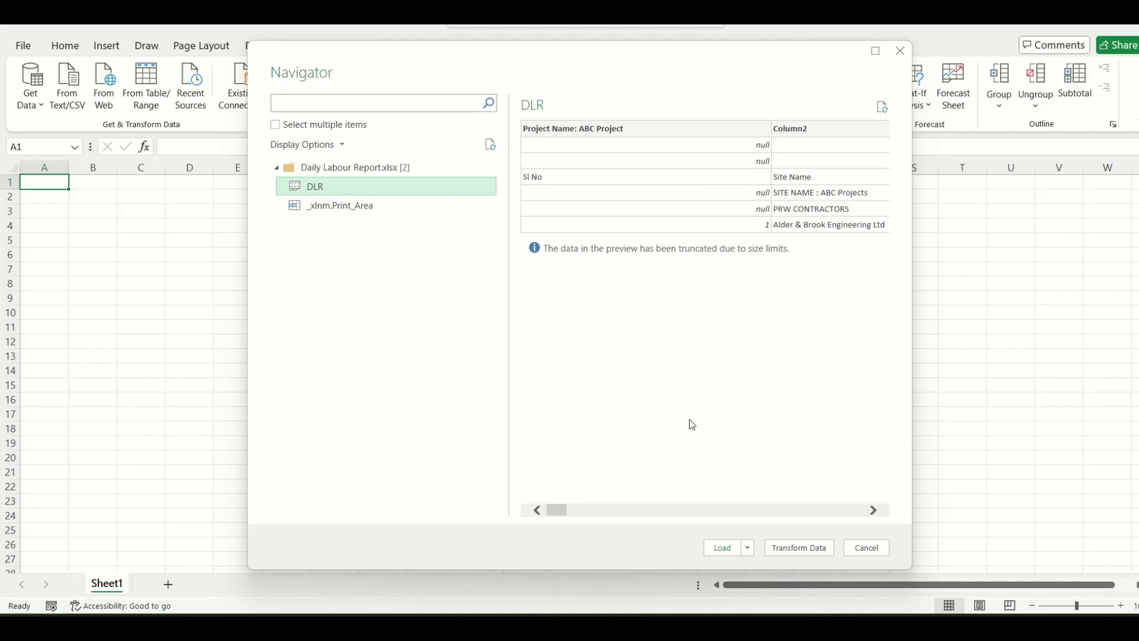
pyautogui.click(811, 550)
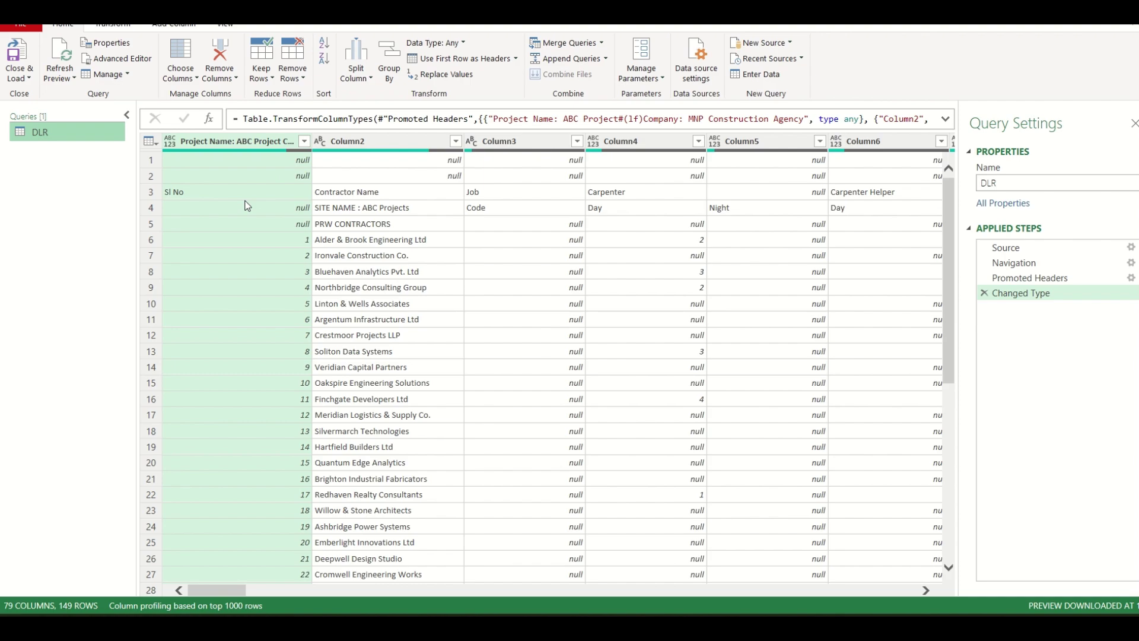
# Filter out the empty rows based on the first column, which holds the Sl No entries.
pyautogui.click(150, 192)
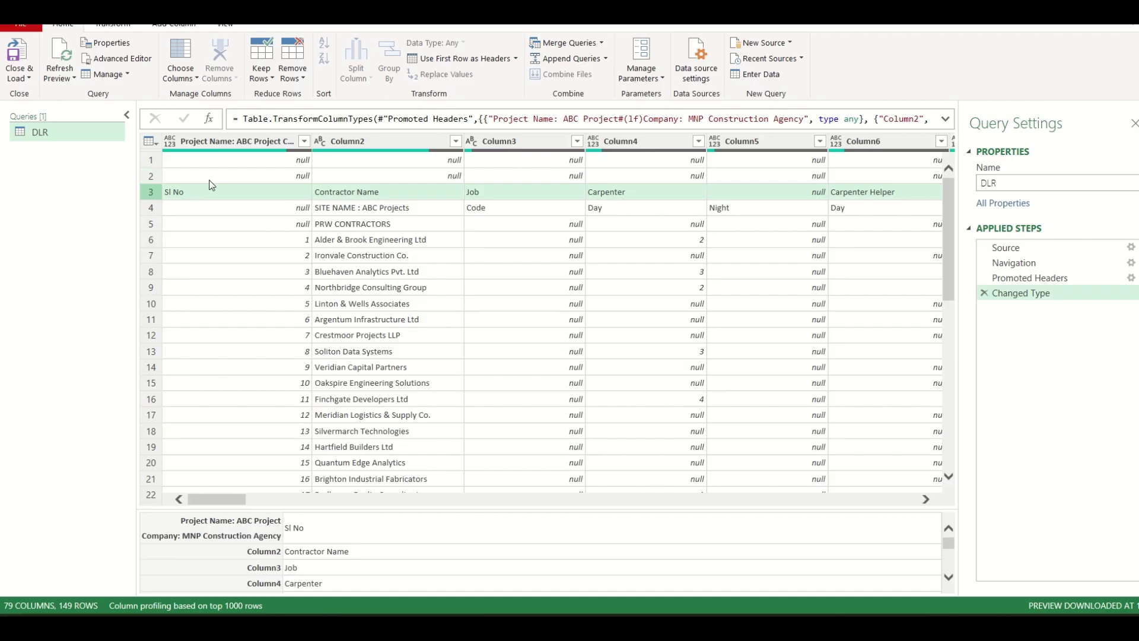
pyautogui.click(263, 182)
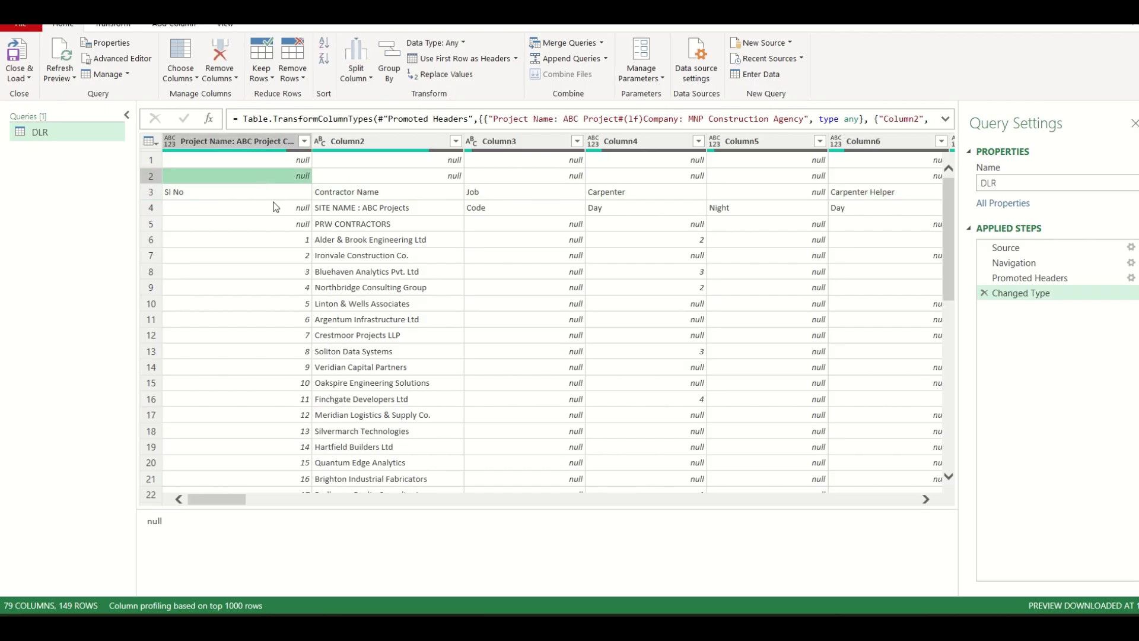
pyautogui.click(304, 142)
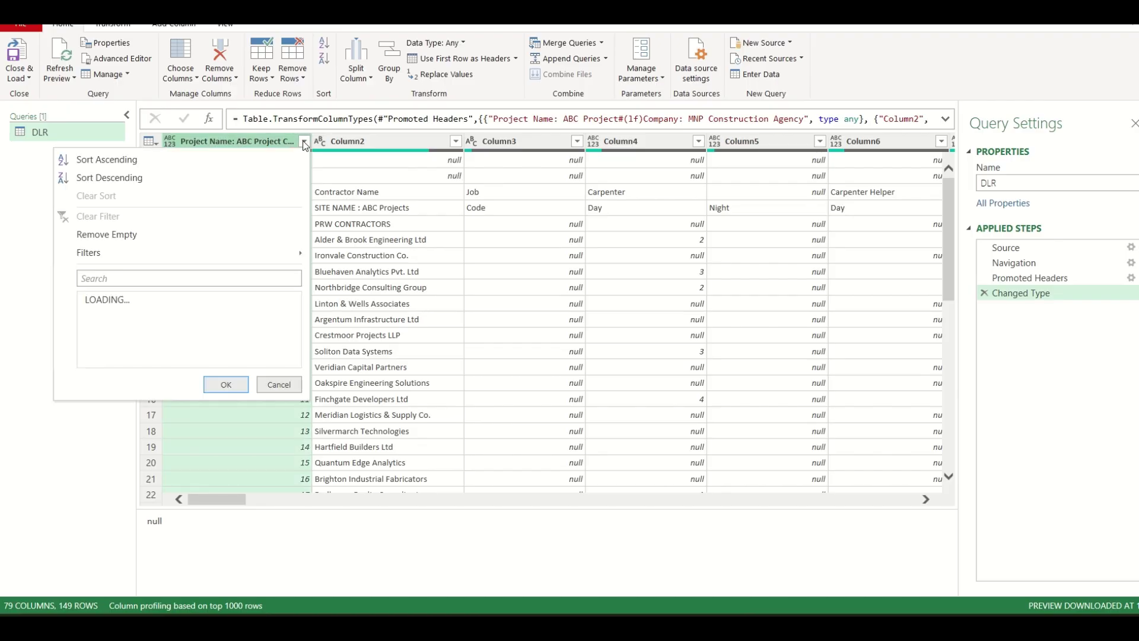
pyautogui.click(115, 239)
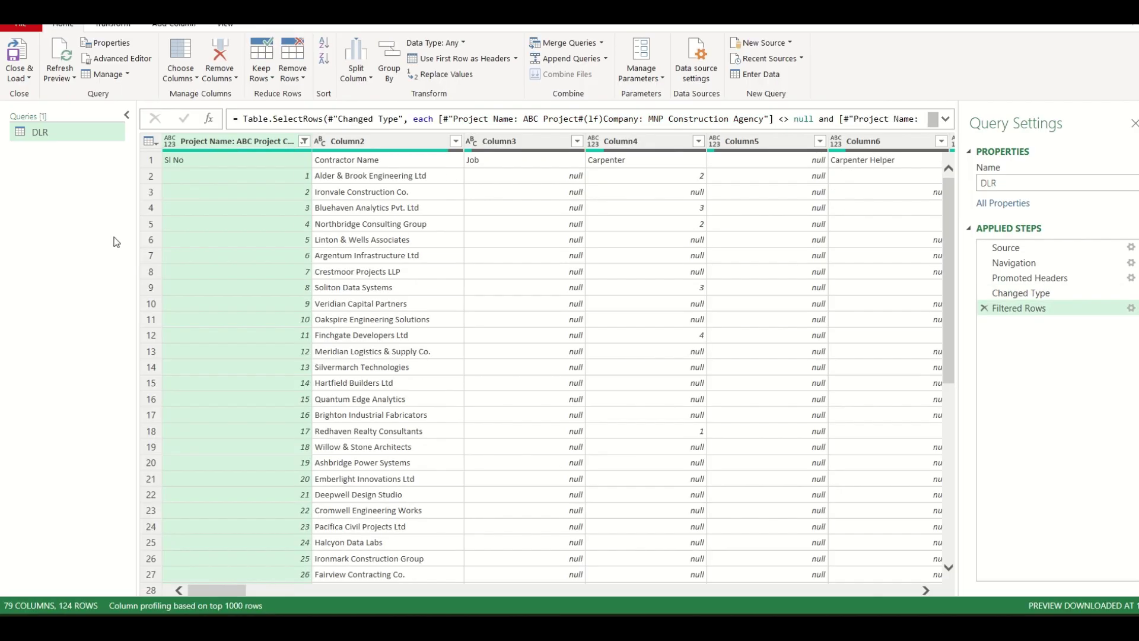
# Use the first row, starting with Sl No and Contractor Name, as the column headers.
pyautogui.scroll(-8, 319, 323)
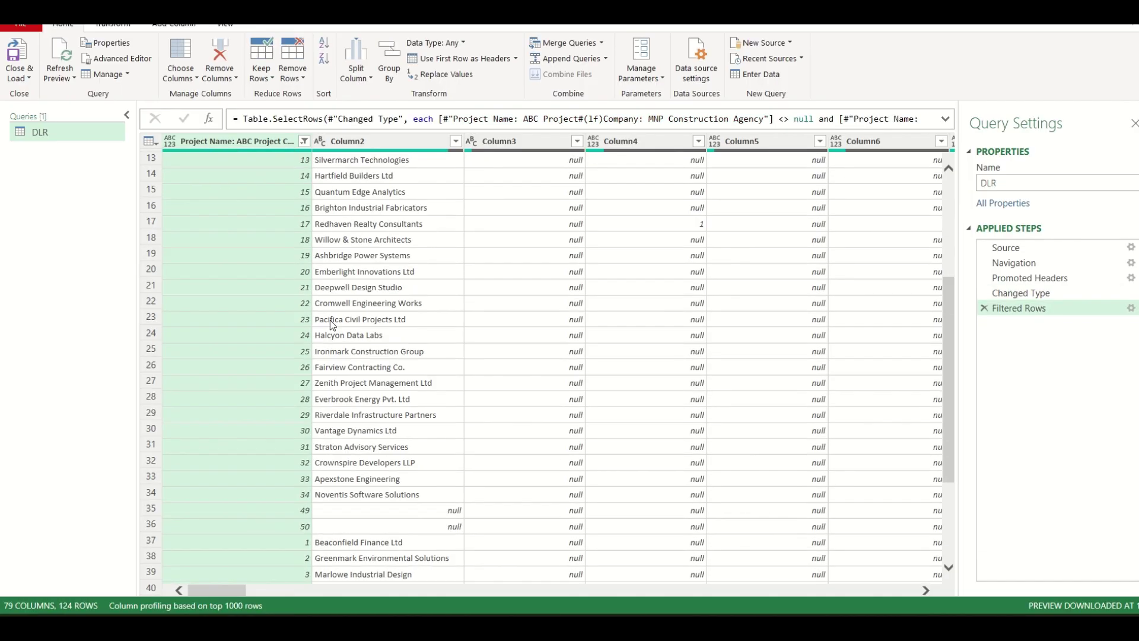
pyautogui.scroll(5, 299, 268)
pyautogui.scroll(3, 296, 263)
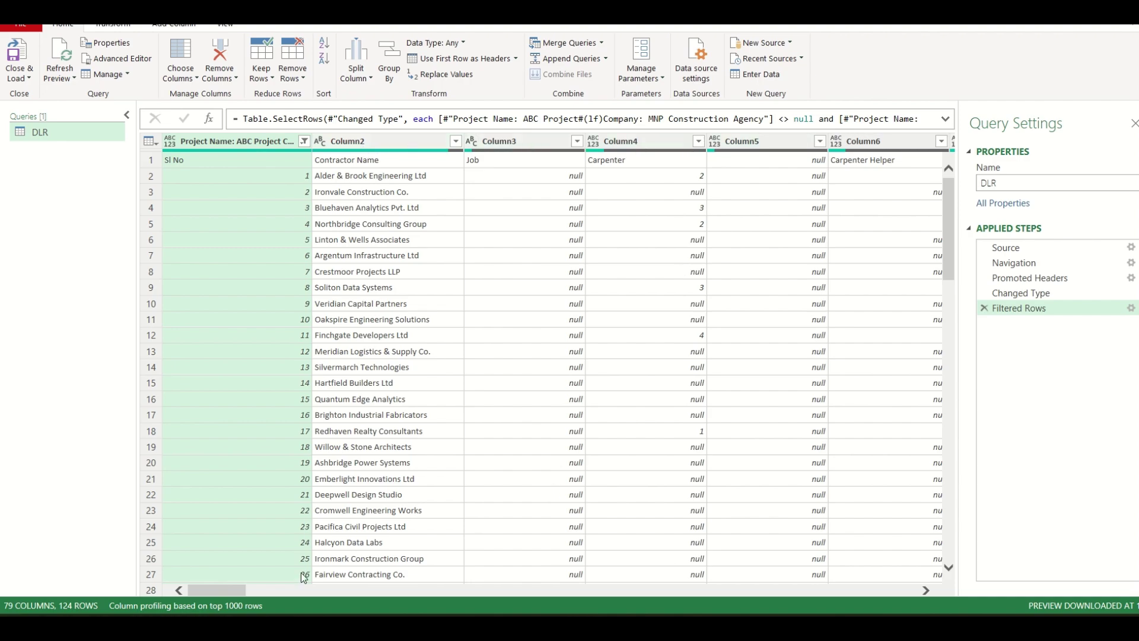
pyautogui.moveTo(225, 591); pyautogui.dragTo(904, 529)
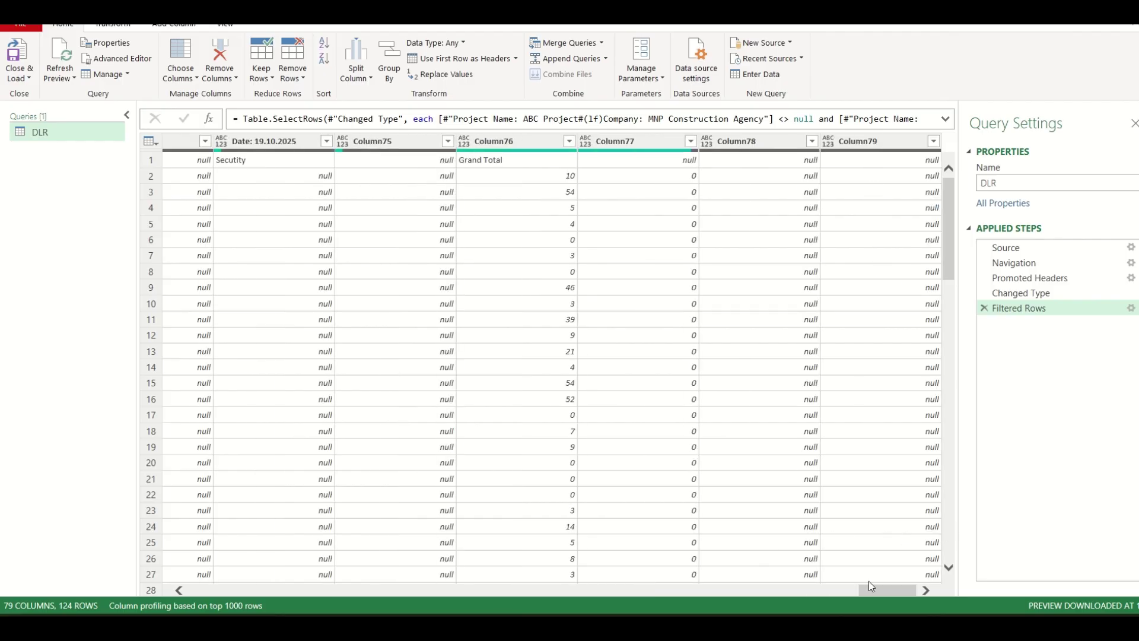
pyautogui.moveTo(867, 589); pyautogui.dragTo(326, 198)
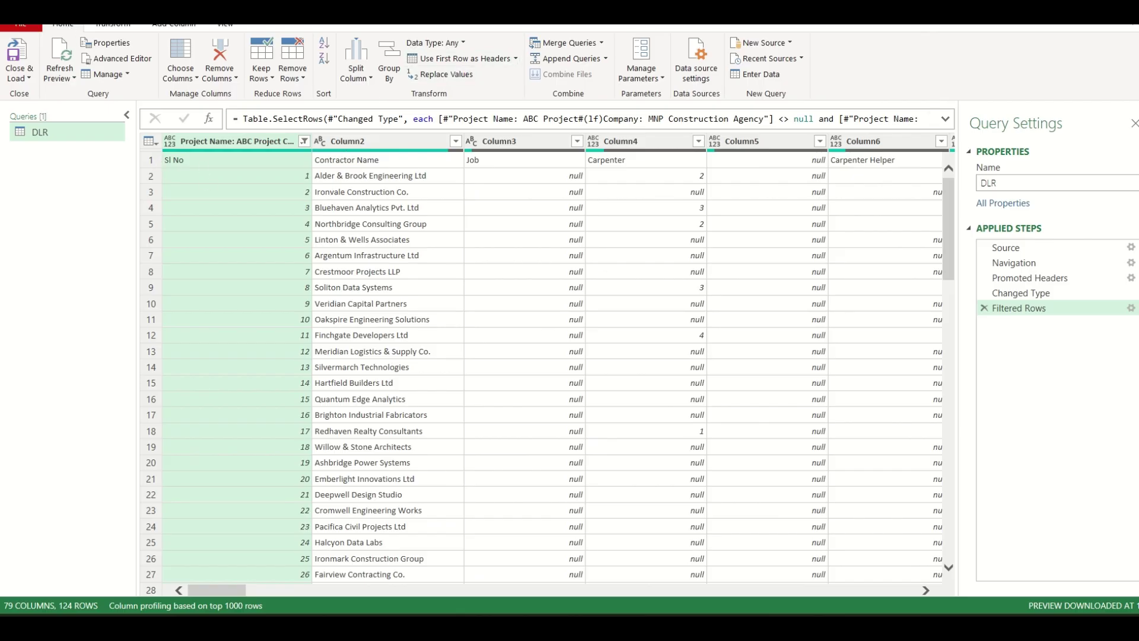
pyautogui.click(478, 64)
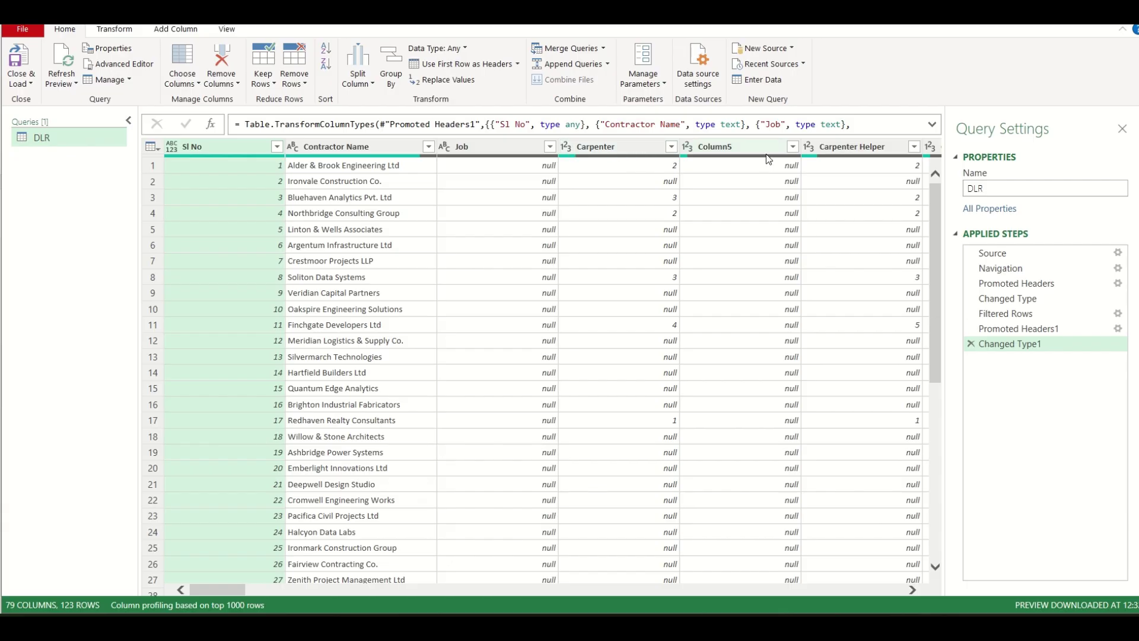
# Remove the Job column from the DLR query.
pyautogui.hscroll(5, 880, 198)
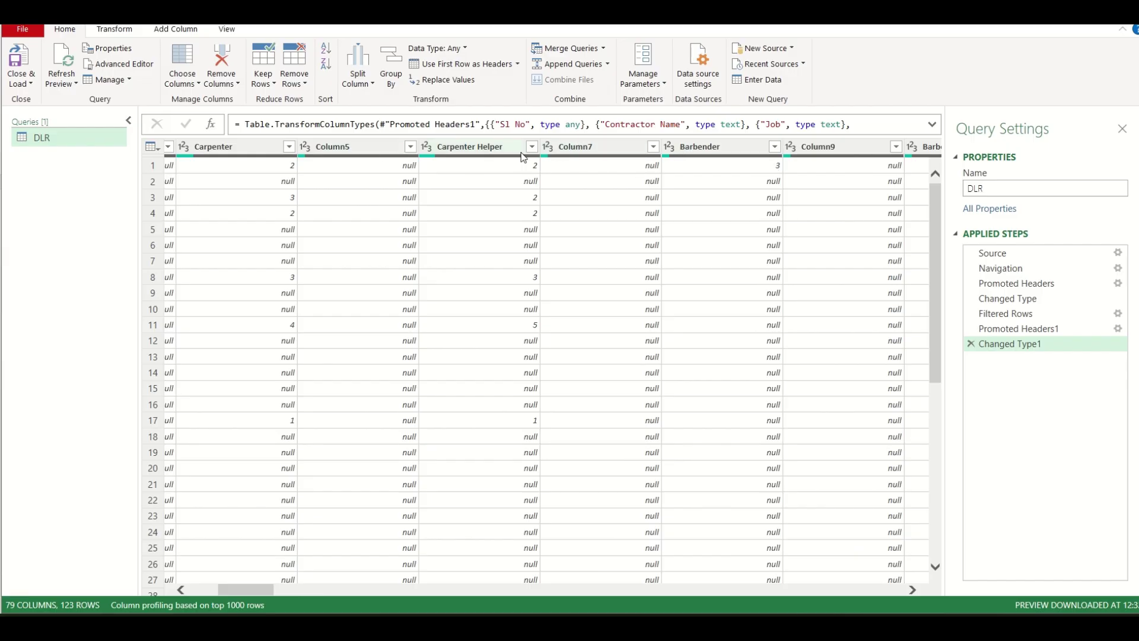
pyautogui.hotkey('ctrl', 'Home')
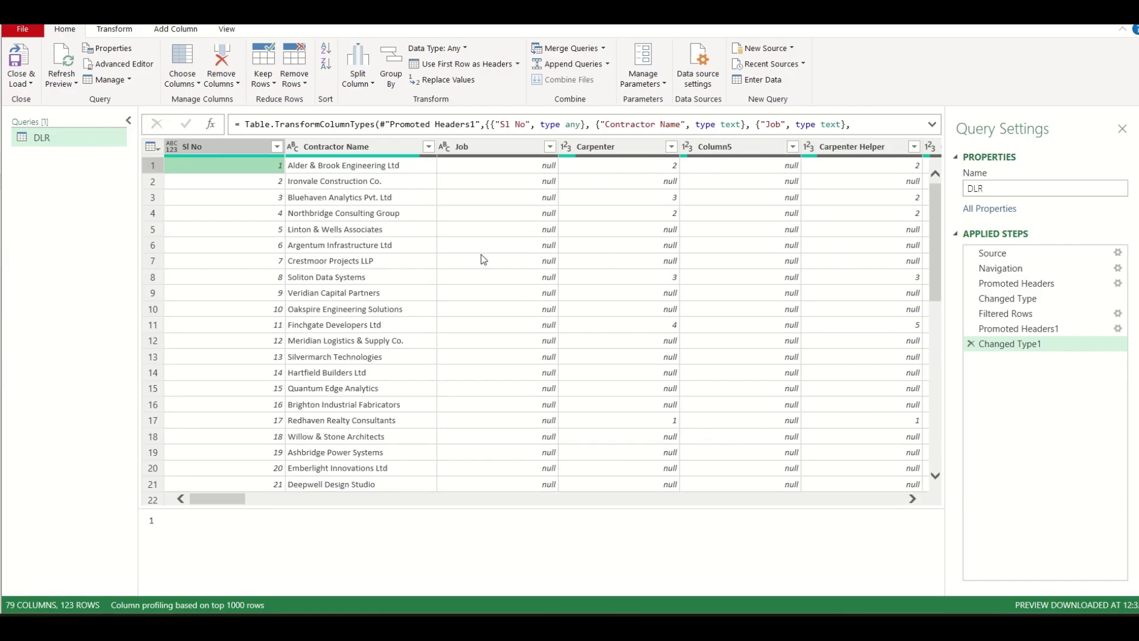
pyautogui.scroll(-6, 503, 204)
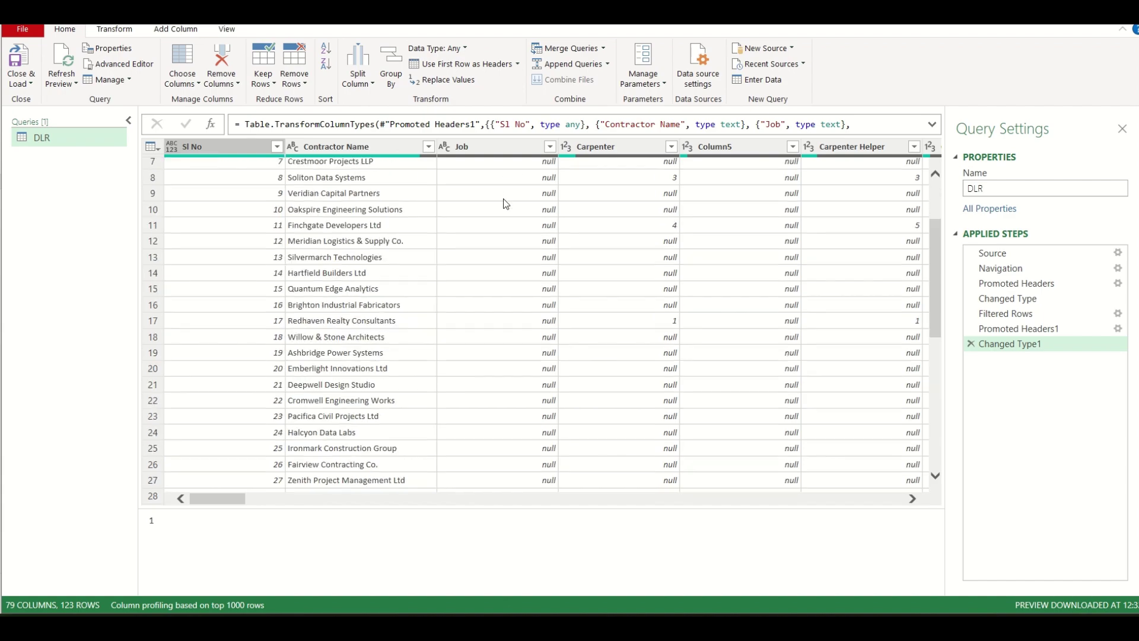
pyautogui.scroll(-19, 518, 252)
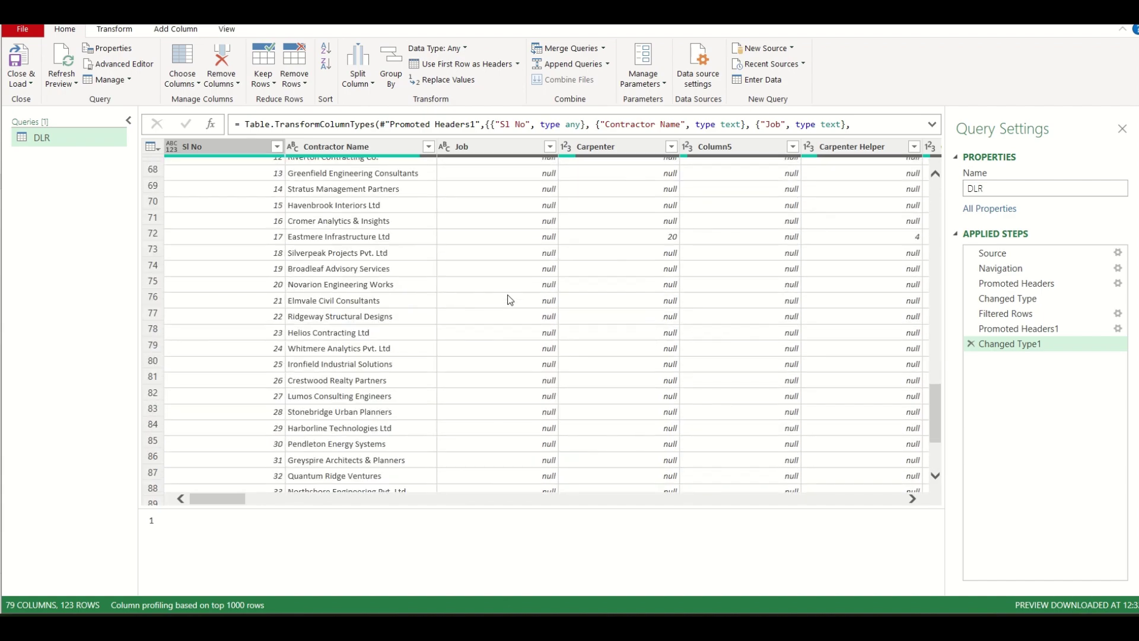
pyautogui.scroll(-9, 514, 311)
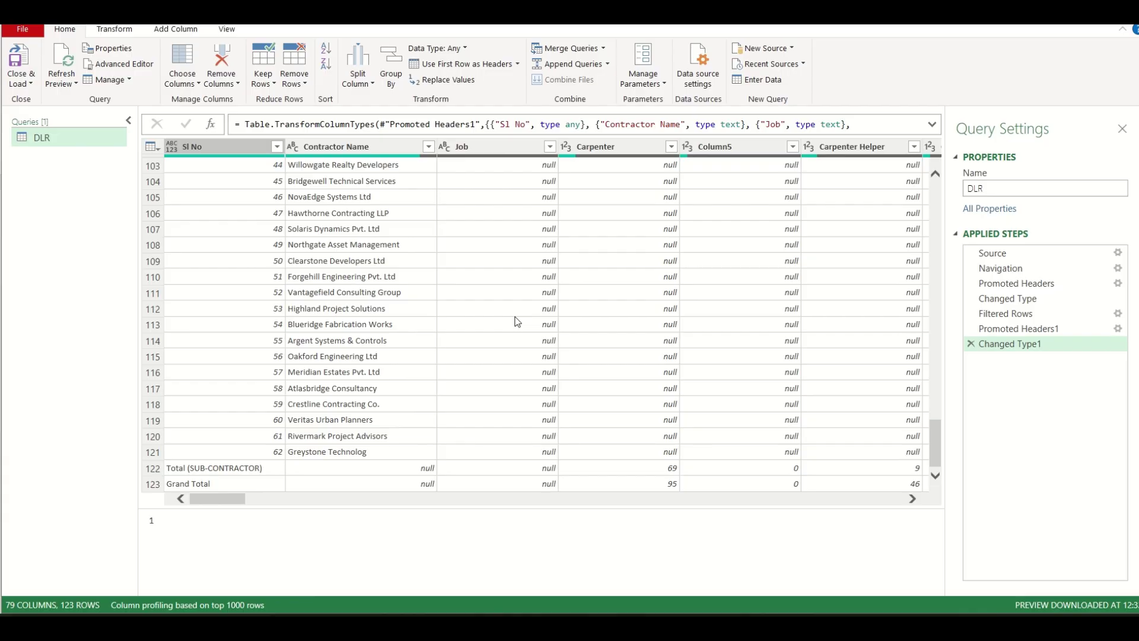
pyautogui.scroll(20, 517, 321)
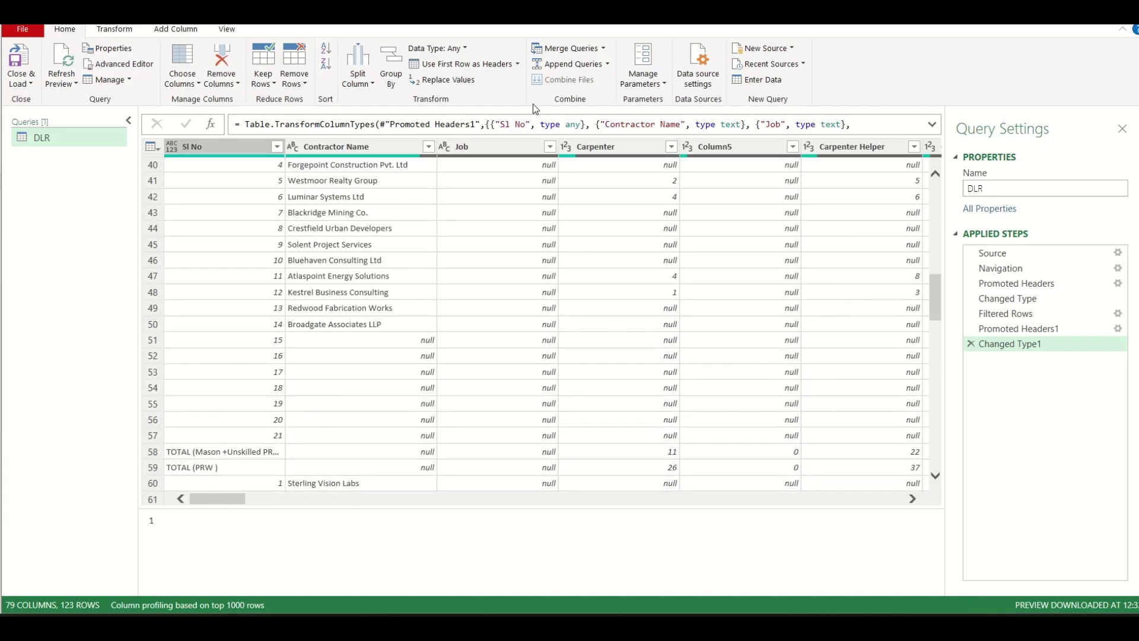
pyautogui.rightClick(506, 152)
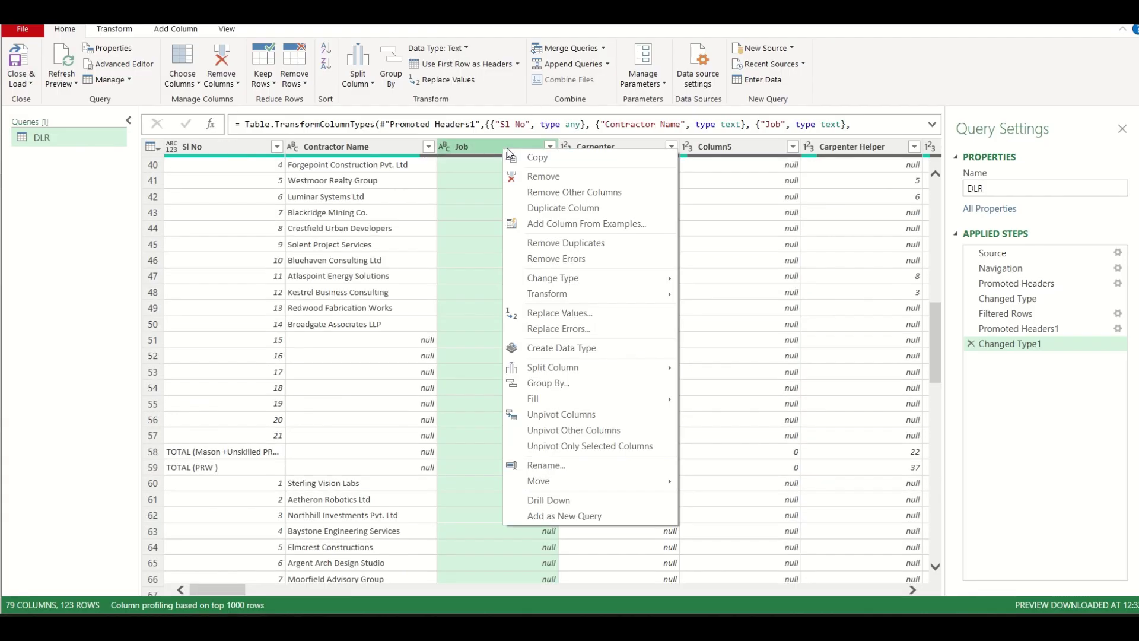
pyautogui.click(535, 177)
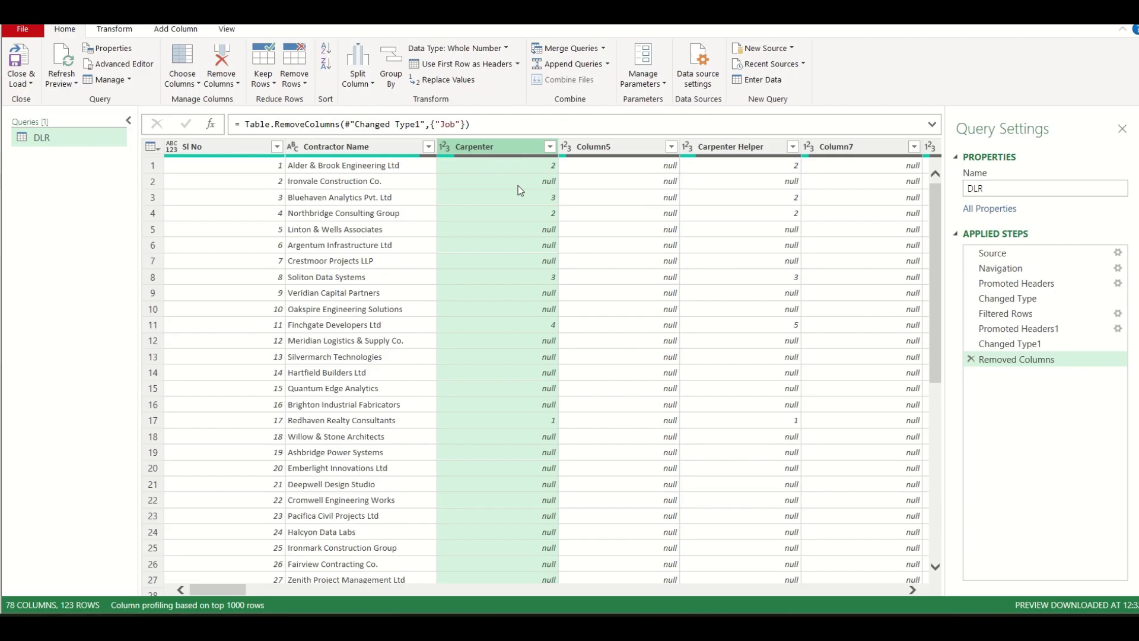
# Examine the contents of Column5 and the other unnamed columns beside the labour categories, including their total rows.
pyautogui.click(582, 184)
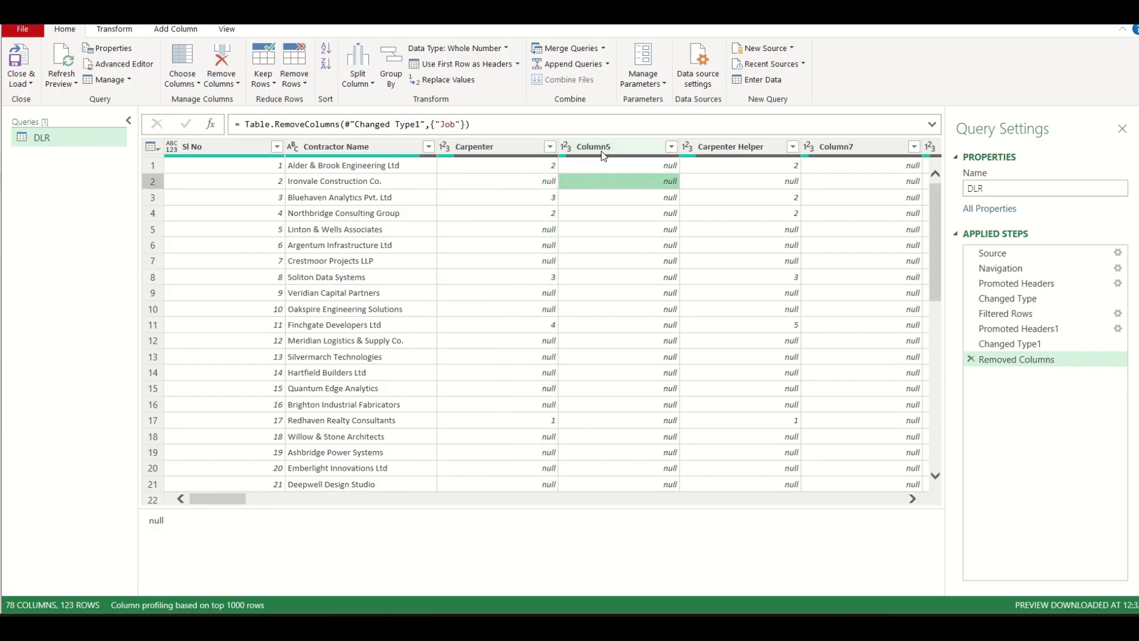
pyautogui.scroll(-16, 633, 224)
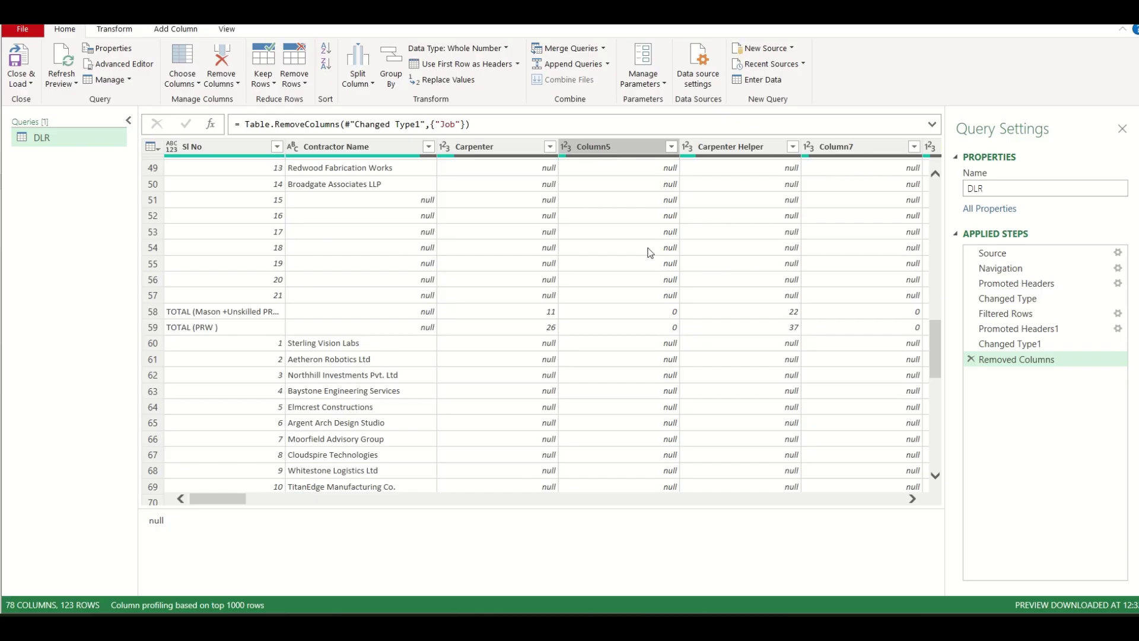
pyautogui.scroll(-1, 650, 262)
pyautogui.scroll(-5, 648, 259)
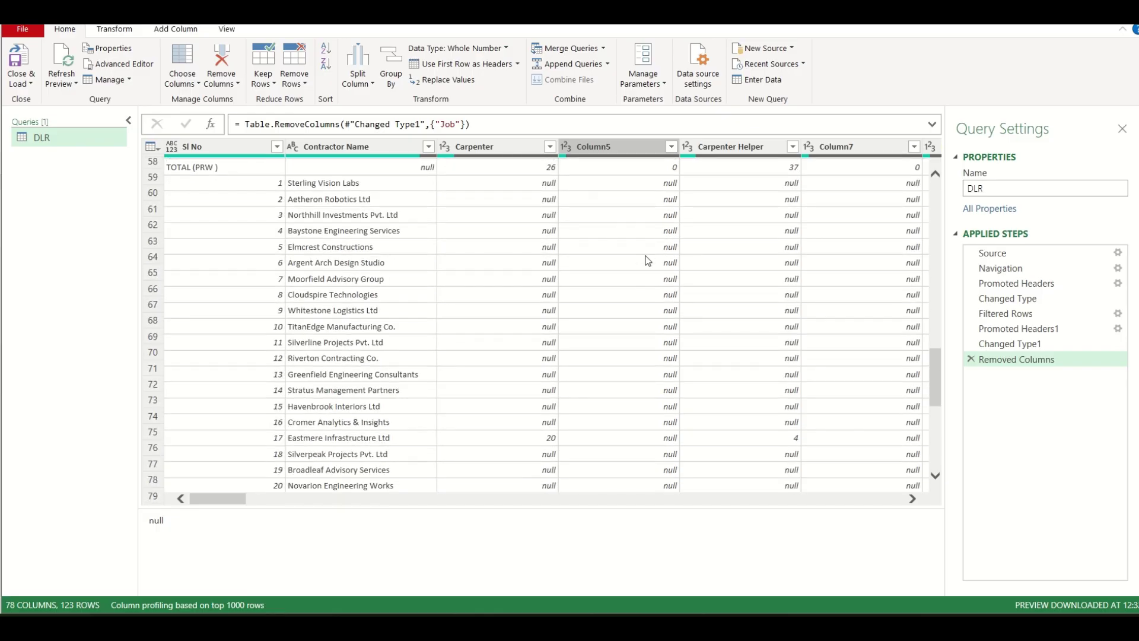
pyautogui.scroll(8, 629, 185)
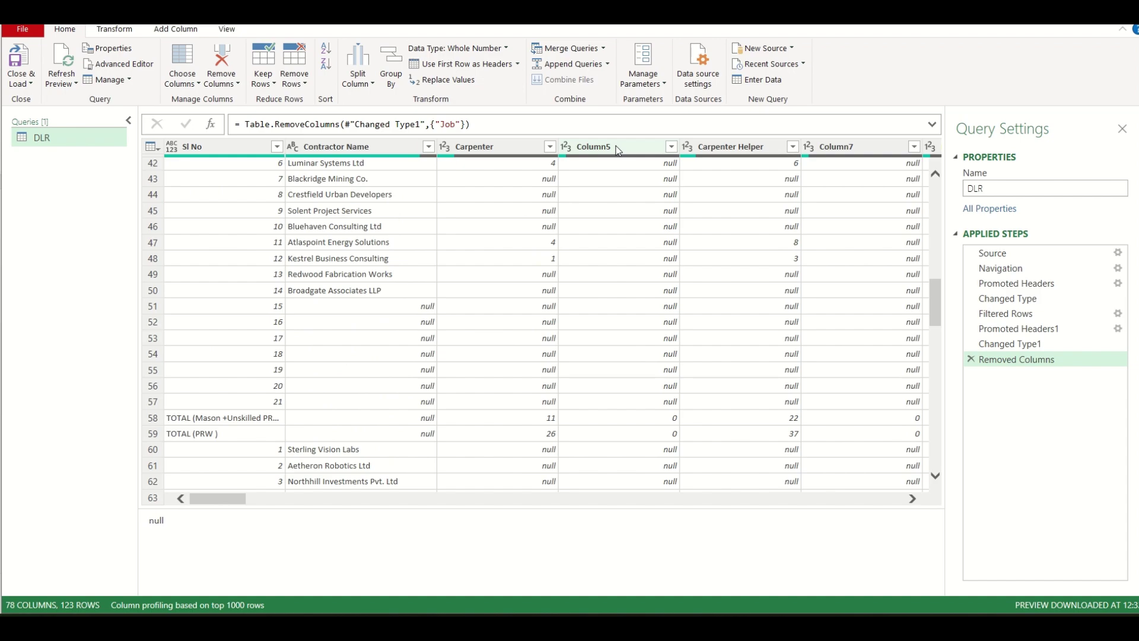
pyautogui.click(914, 501)
pyautogui.click(913, 500)
pyautogui.click(913, 499)
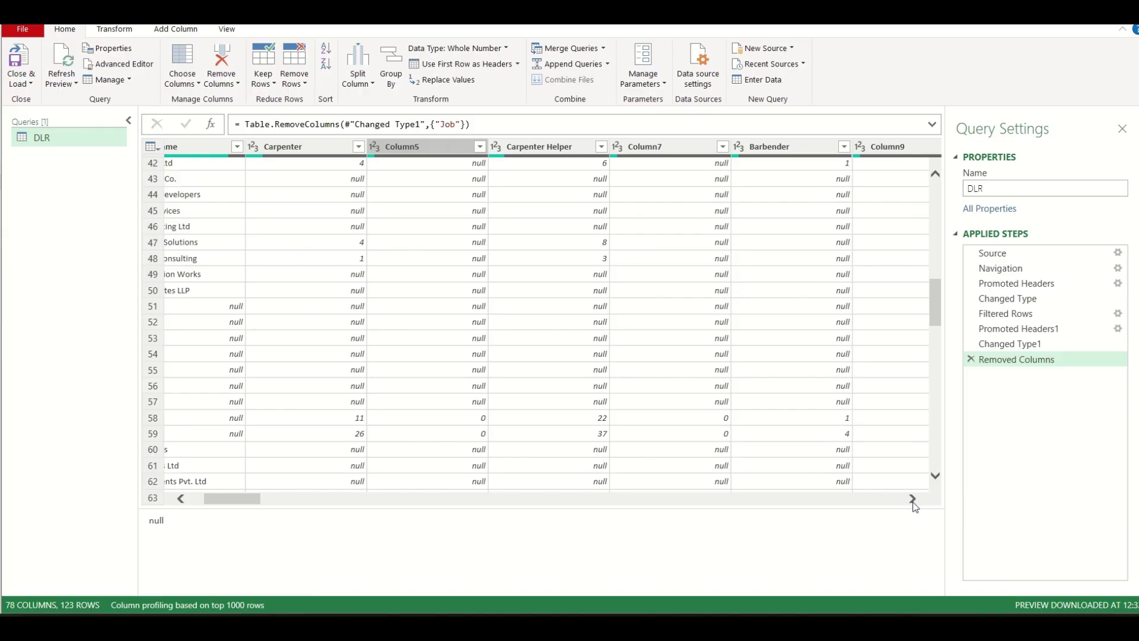
pyautogui.click(913, 500)
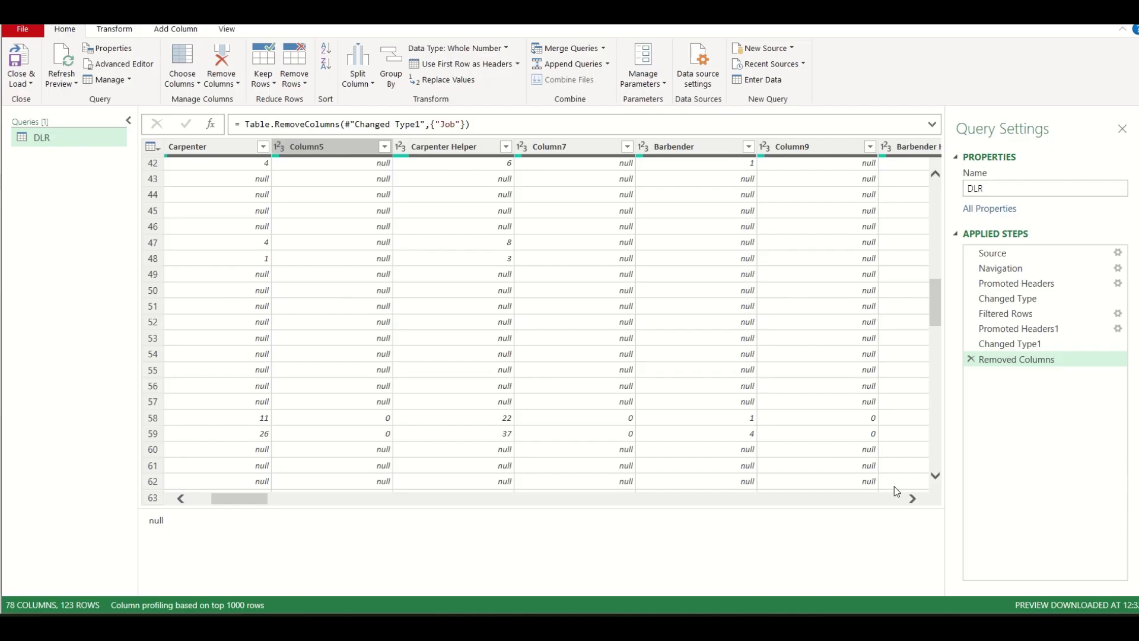
# Remove all the unnamed columns beside the labour categories and at the table's end, from Column5 and Column7 through Column78 and Column79.
pyautogui.click(325, 148)
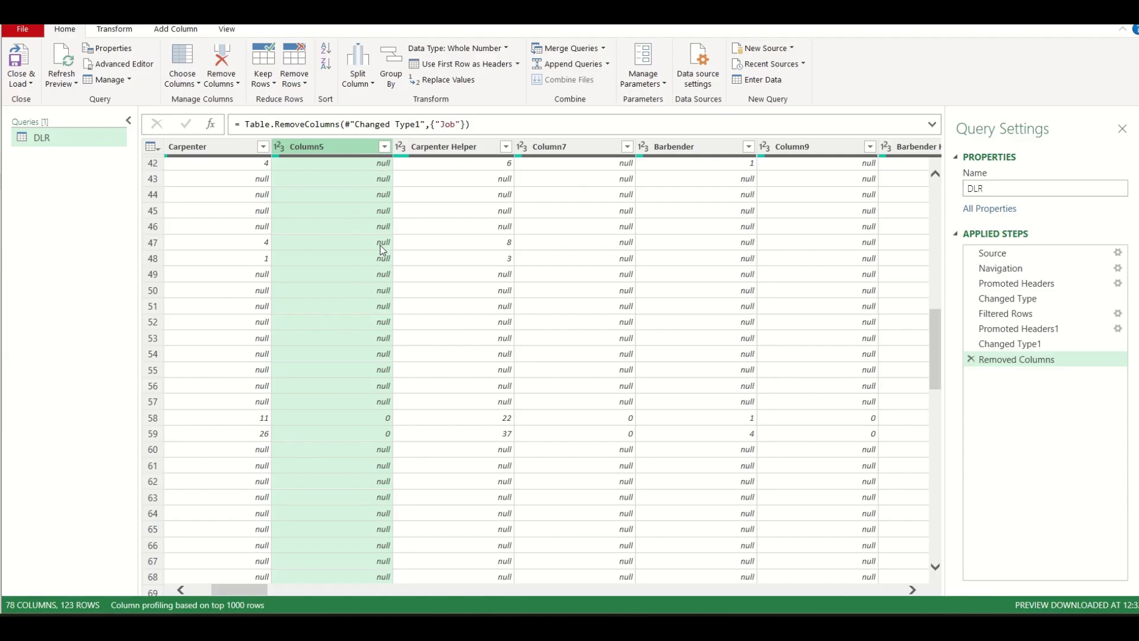
pyautogui.click(913, 589)
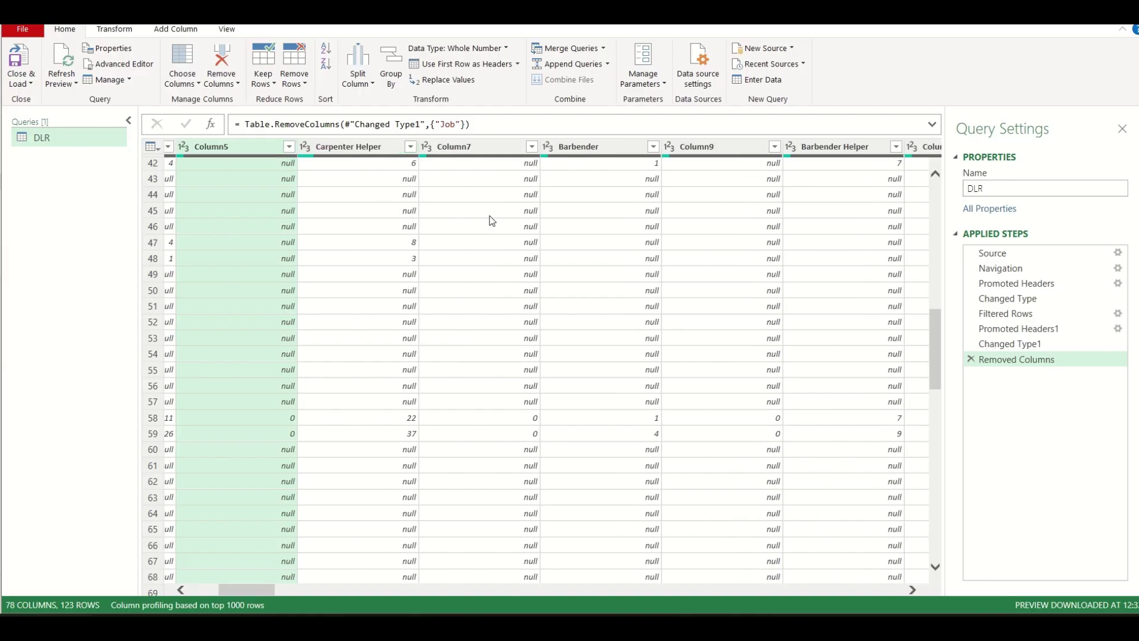
pyautogui.keyDown('ctrl'); pyautogui.click(486, 148); pyautogui.keyUp('ctrl')
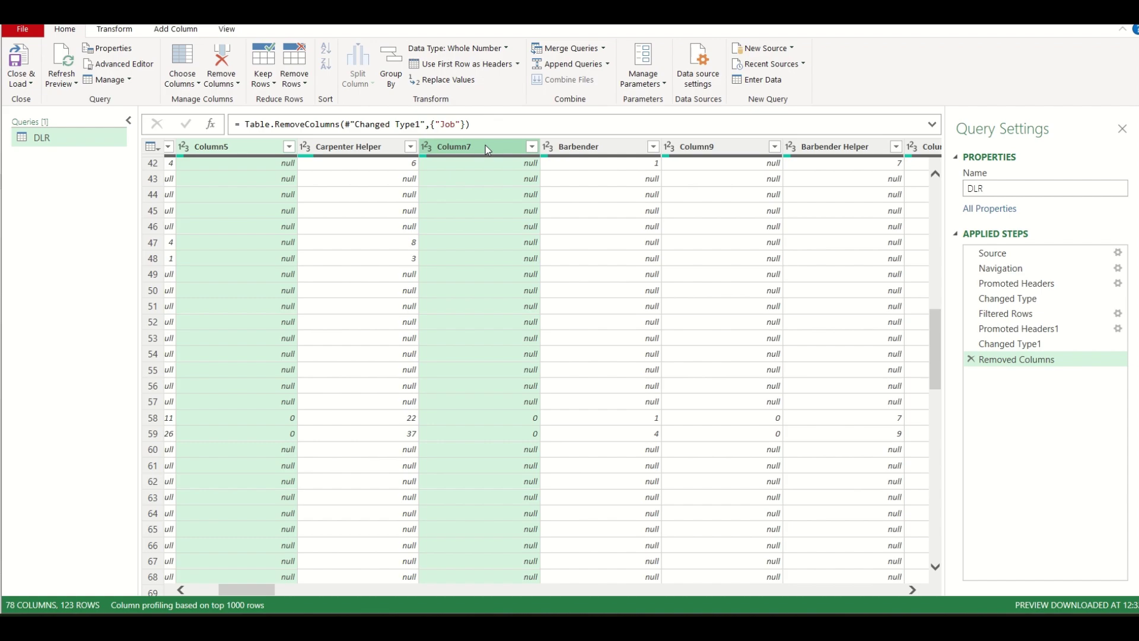
pyautogui.keyDown('ctrl'); pyautogui.click(699, 148); pyautogui.keyUp('ctrl')
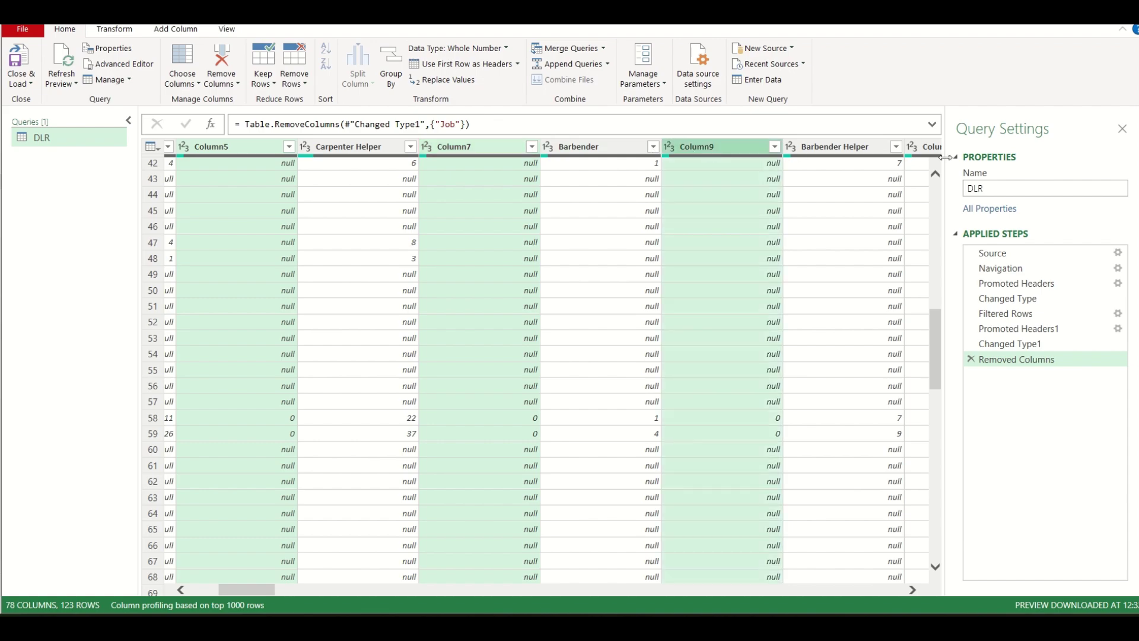
pyautogui.click(914, 589)
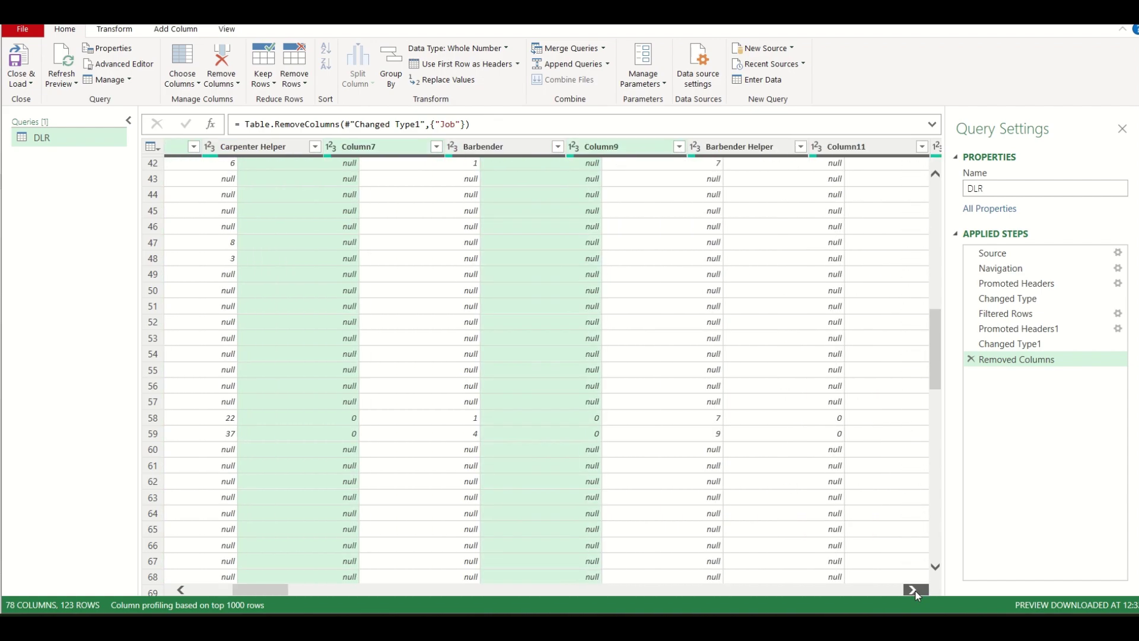
pyautogui.click(913, 590)
pyautogui.click(914, 590)
pyautogui.click(914, 589)
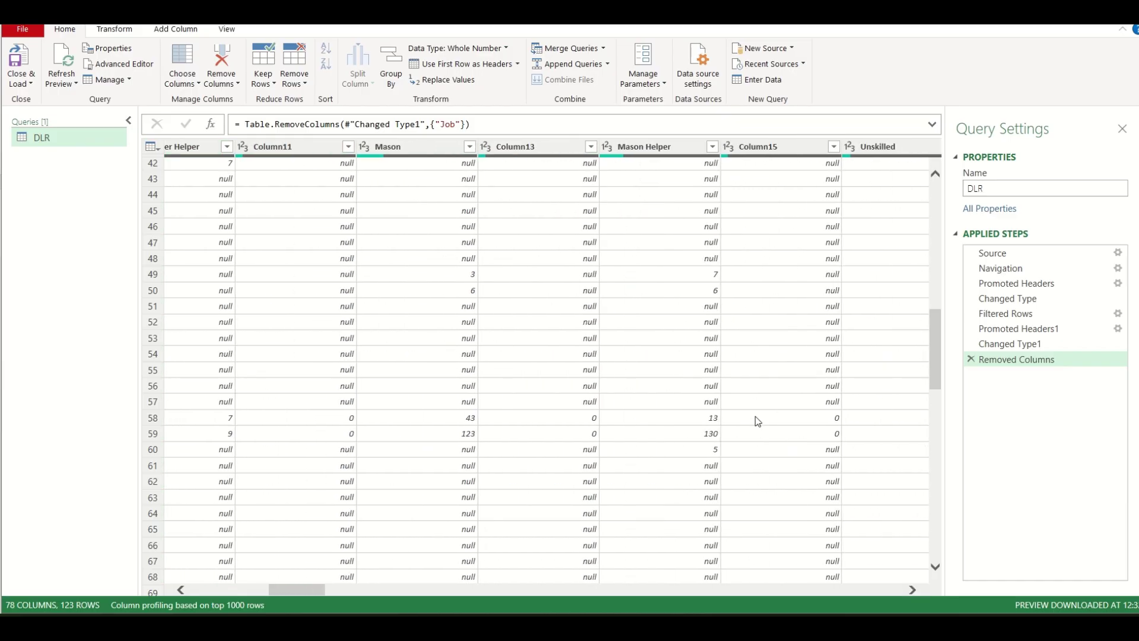
pyautogui.keyDown('ctrl'); pyautogui.click(340, 151); pyautogui.keyUp('ctrl')
pyautogui.keyDown('ctrl'); pyautogui.click(519, 149); pyautogui.keyUp('ctrl')
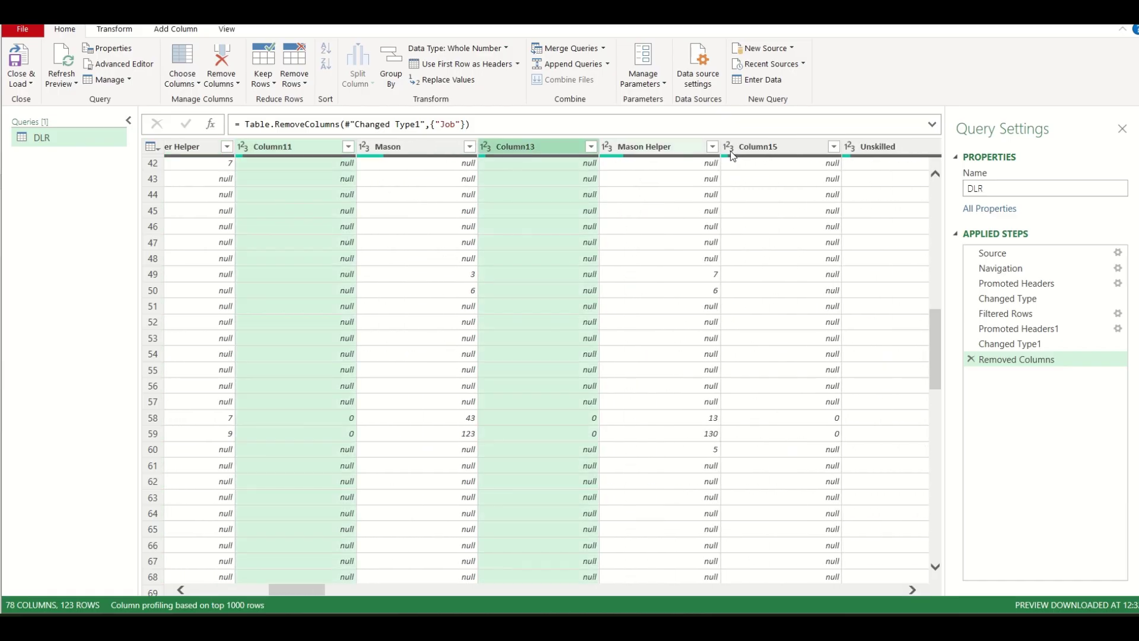
pyautogui.keyDown('ctrl'); pyautogui.click(789, 152); pyautogui.keyUp('ctrl')
pyautogui.click(913, 590)
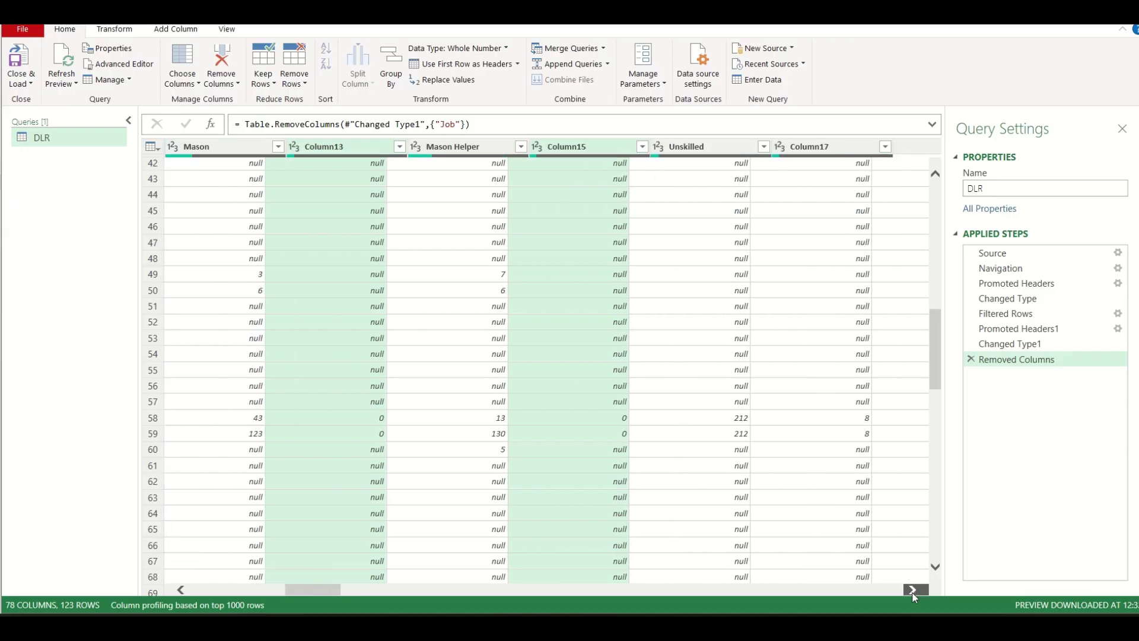
pyautogui.click(913, 590)
pyautogui.click(913, 592)
pyautogui.click(913, 591)
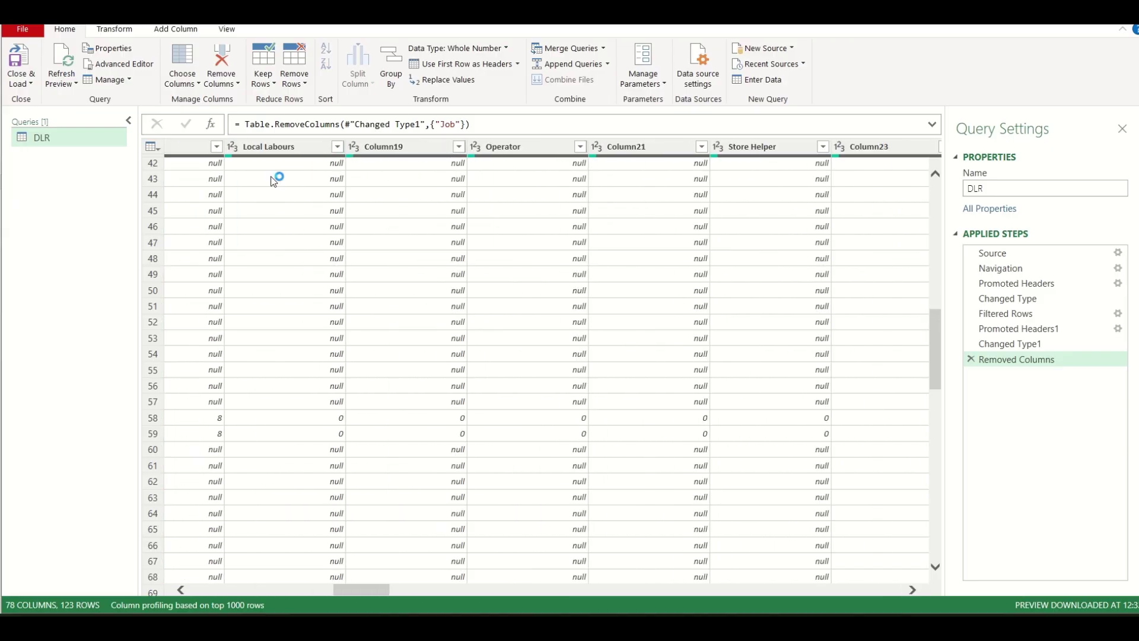
pyautogui.keyDown('ctrl'); pyautogui.click(190, 148); pyautogui.keyUp('ctrl')
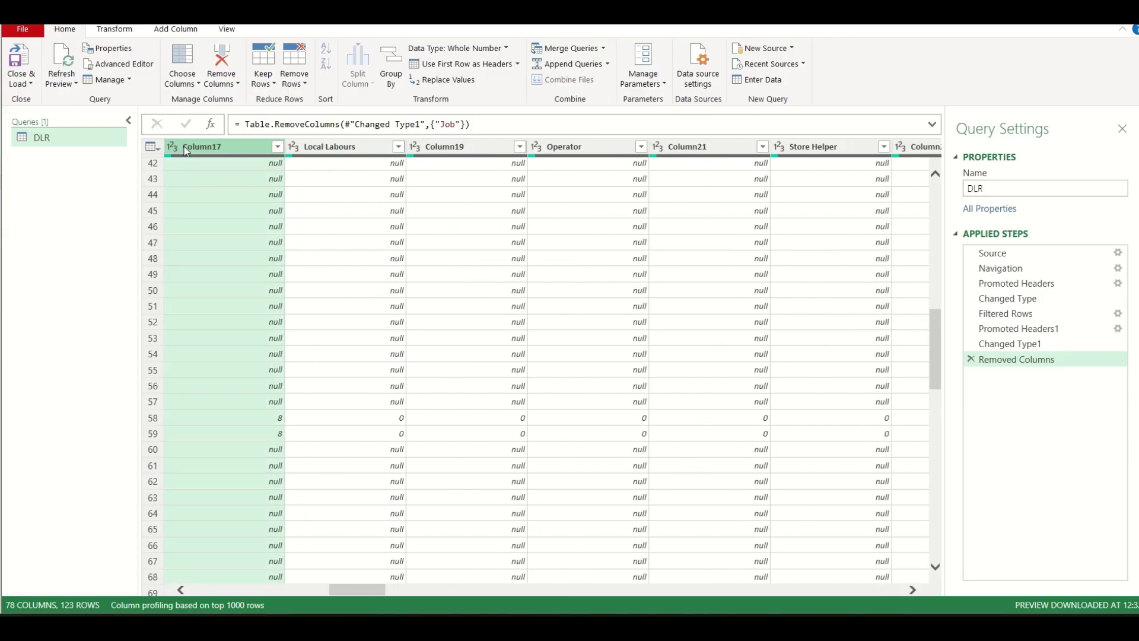
pyautogui.keyDown('ctrl'); pyautogui.click(483, 149); pyautogui.keyUp('ctrl')
pyautogui.keyDown('ctrl'); pyautogui.click(707, 149); pyautogui.keyUp('ctrl')
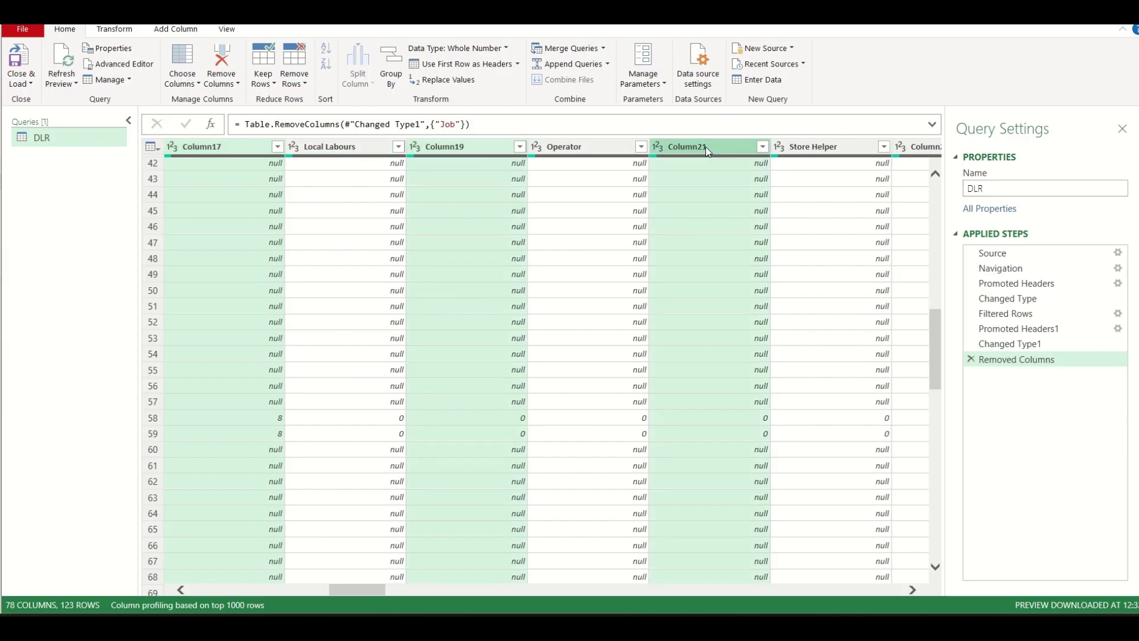
pyautogui.click(913, 591)
pyautogui.click(913, 590)
pyautogui.click(913, 590)
pyautogui.click(913, 590)
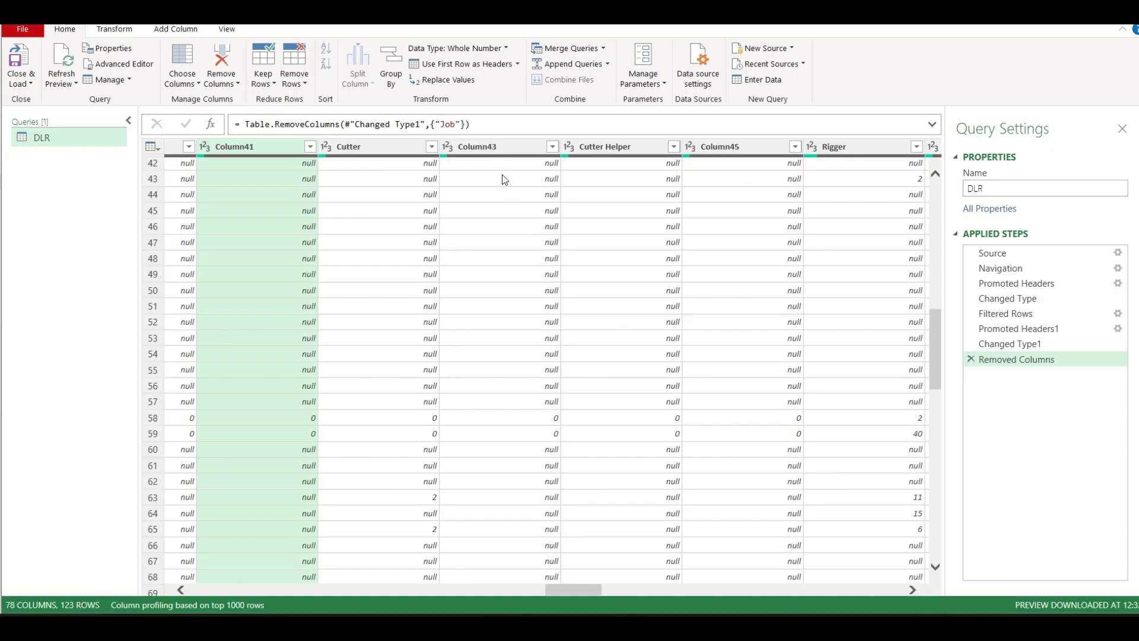
pyautogui.keyDown('ctrl'); pyautogui.click(492, 147); pyautogui.keyUp('ctrl')
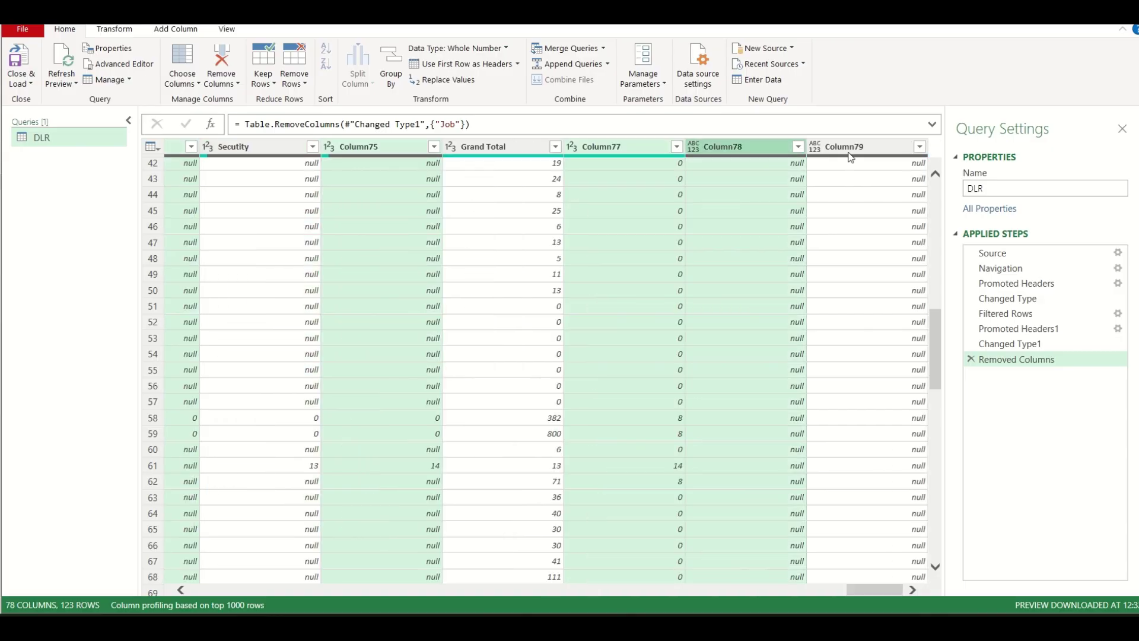
pyautogui.keyDown('ctrl'); pyautogui.click(890, 148); pyautogui.keyUp('ctrl')
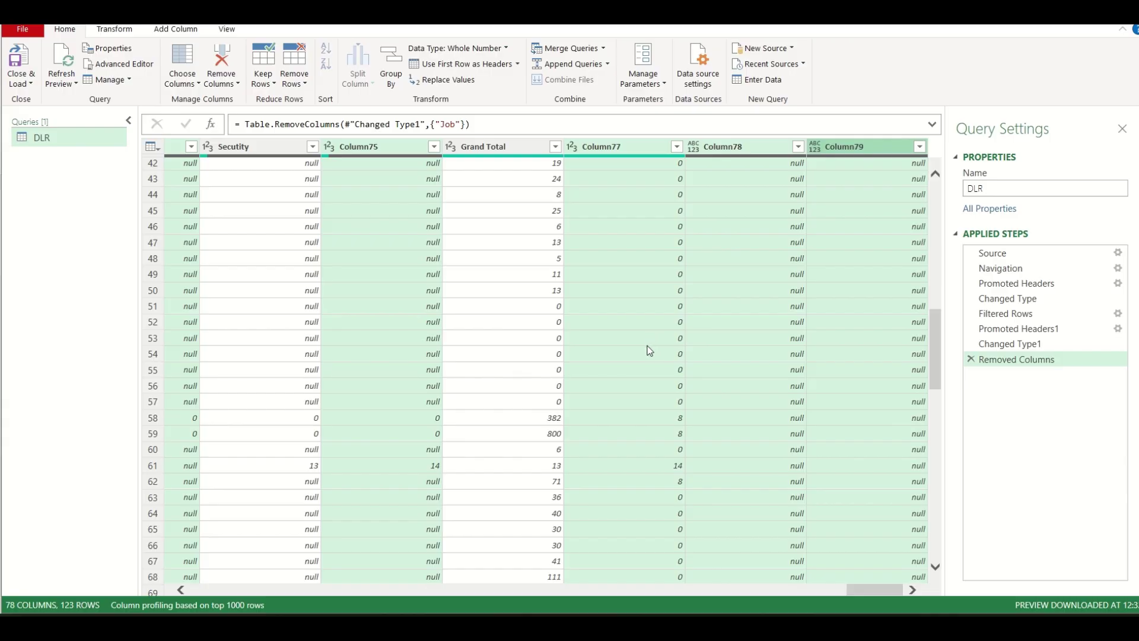
pyautogui.rightClick(632, 147)
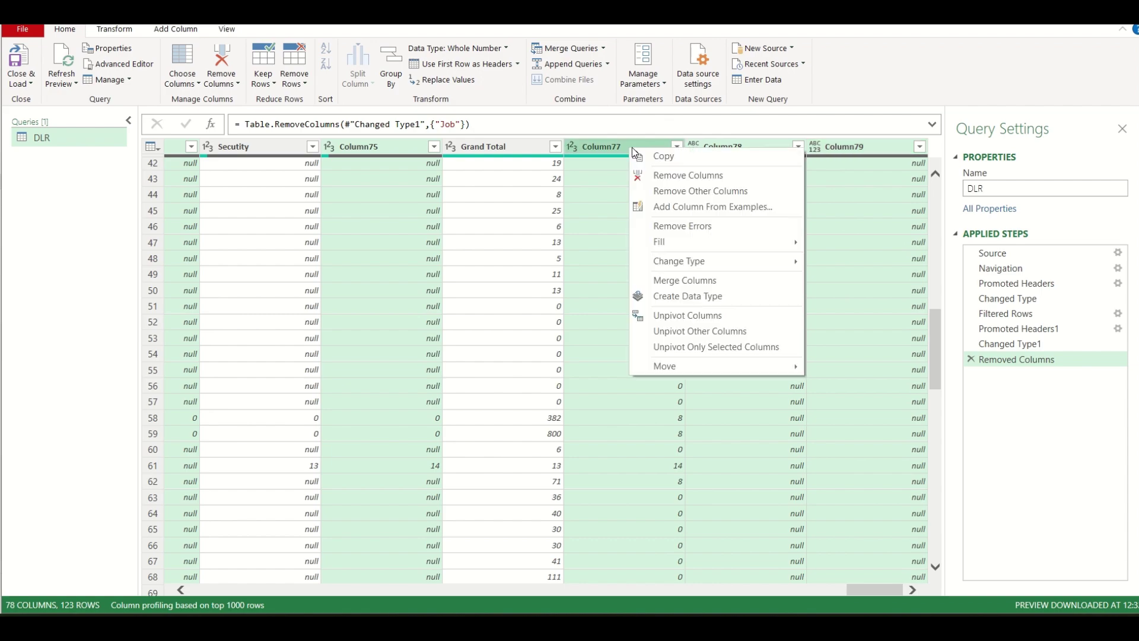
pyautogui.click(659, 176)
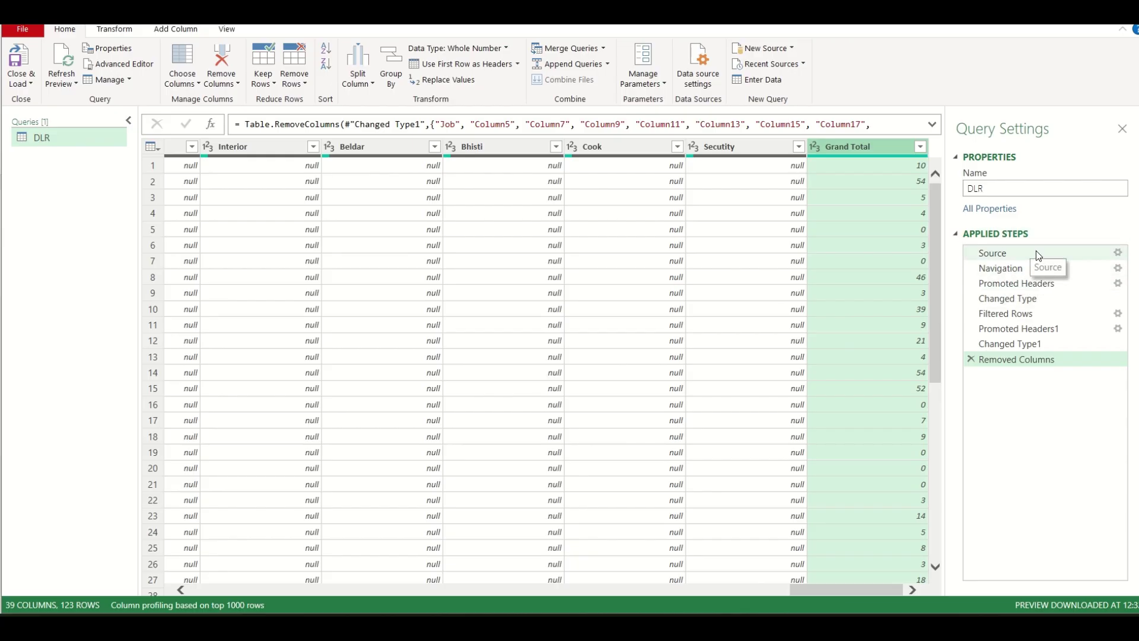
# Review the query's applied steps one by one, from Source and Navigation through Filtered Rows and Promoted Headers1 to Removed Columns.
pyautogui.click(1083, 256)
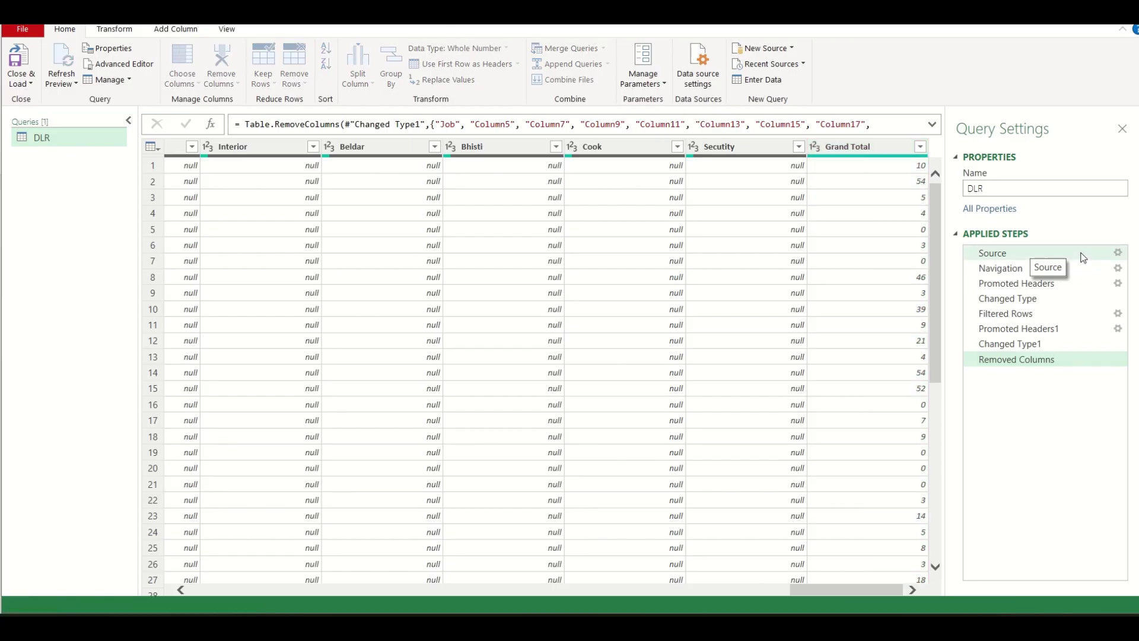
pyautogui.click(1017, 271)
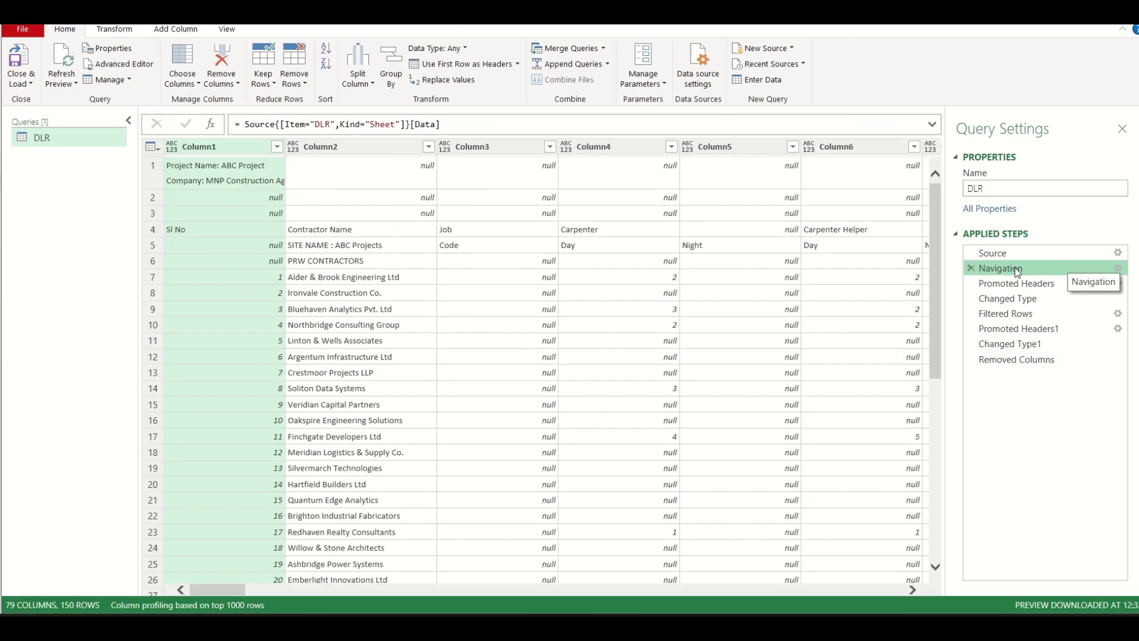
pyautogui.click(1016, 285)
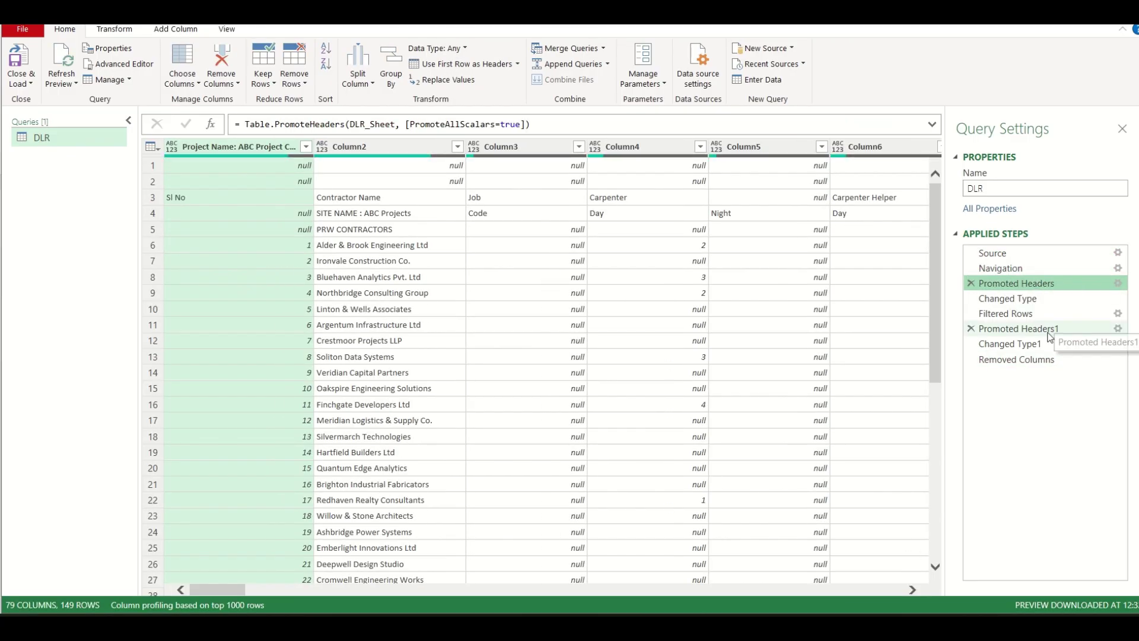
pyautogui.click(1021, 299)
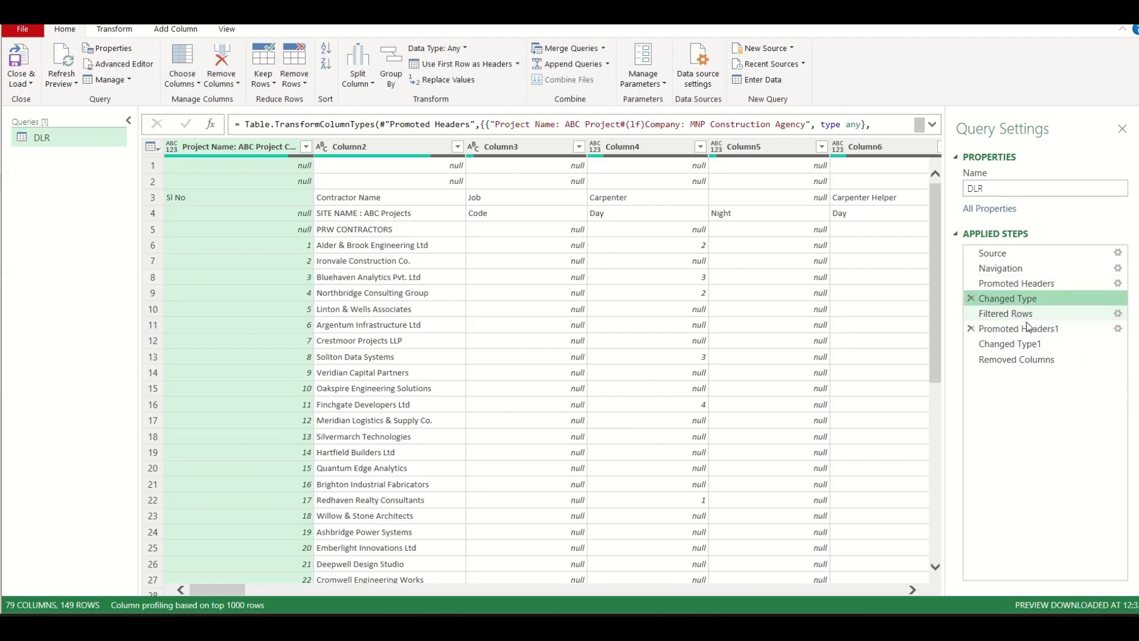
pyautogui.click(1021, 314)
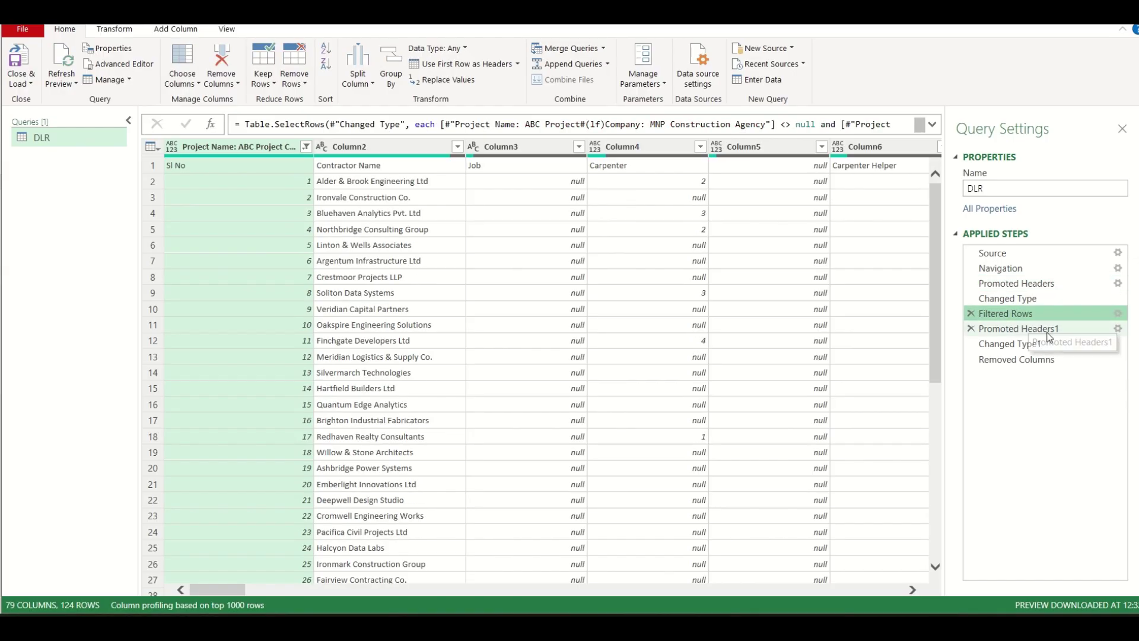
pyautogui.click(1032, 329)
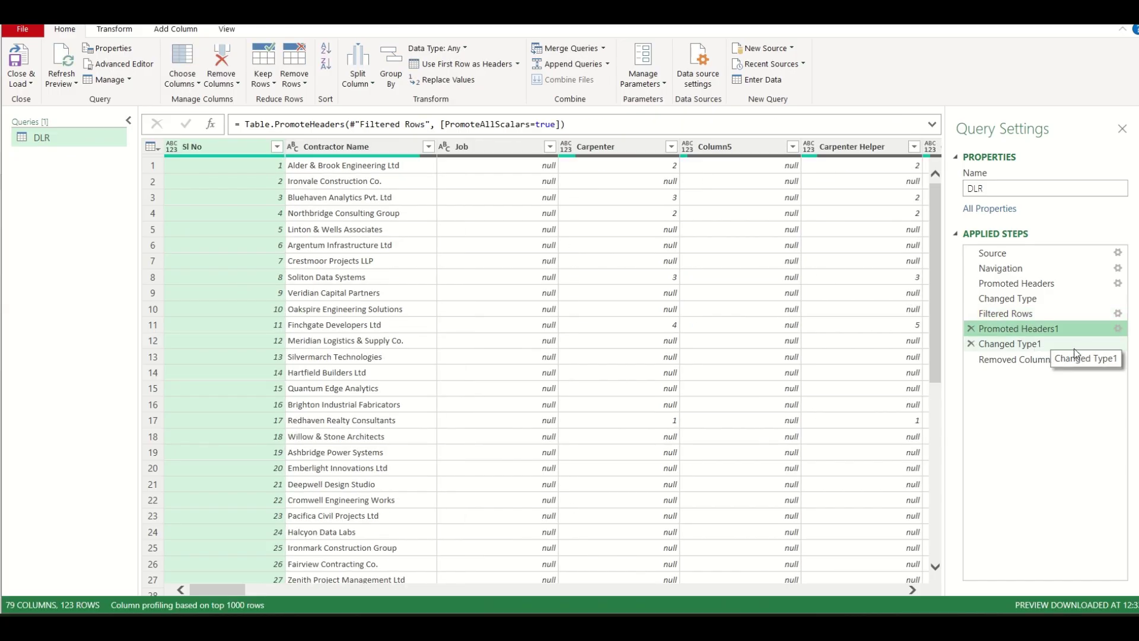
pyautogui.click(1059, 352)
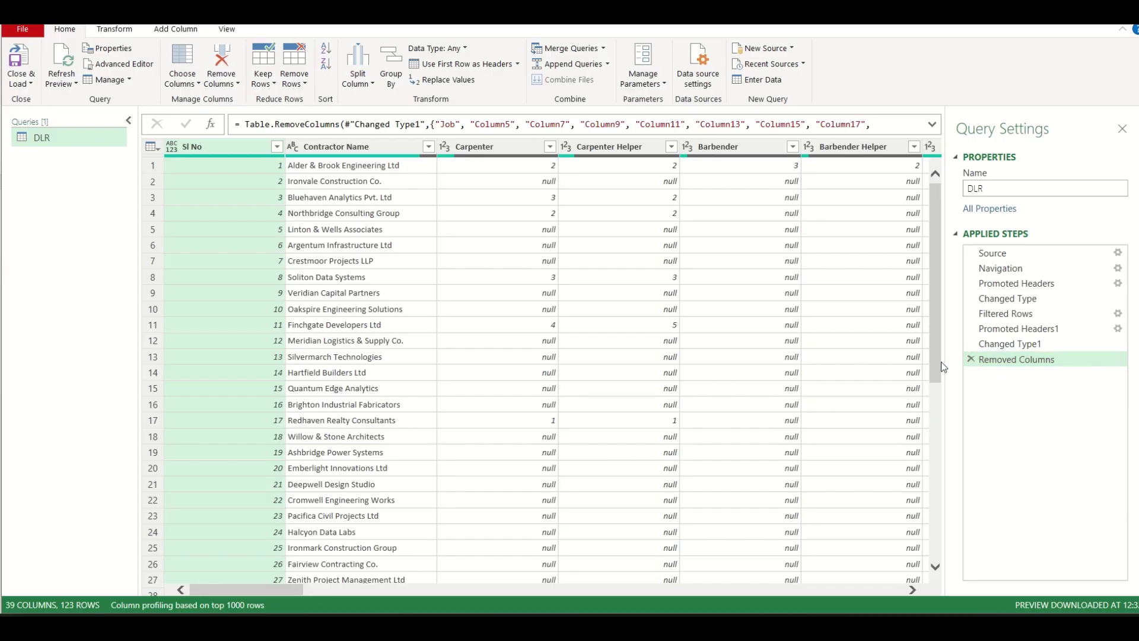
# Filter out the rows whose Contractor Name is empty and check the remaining rows.
pyautogui.scroll(-7, 368, 369)
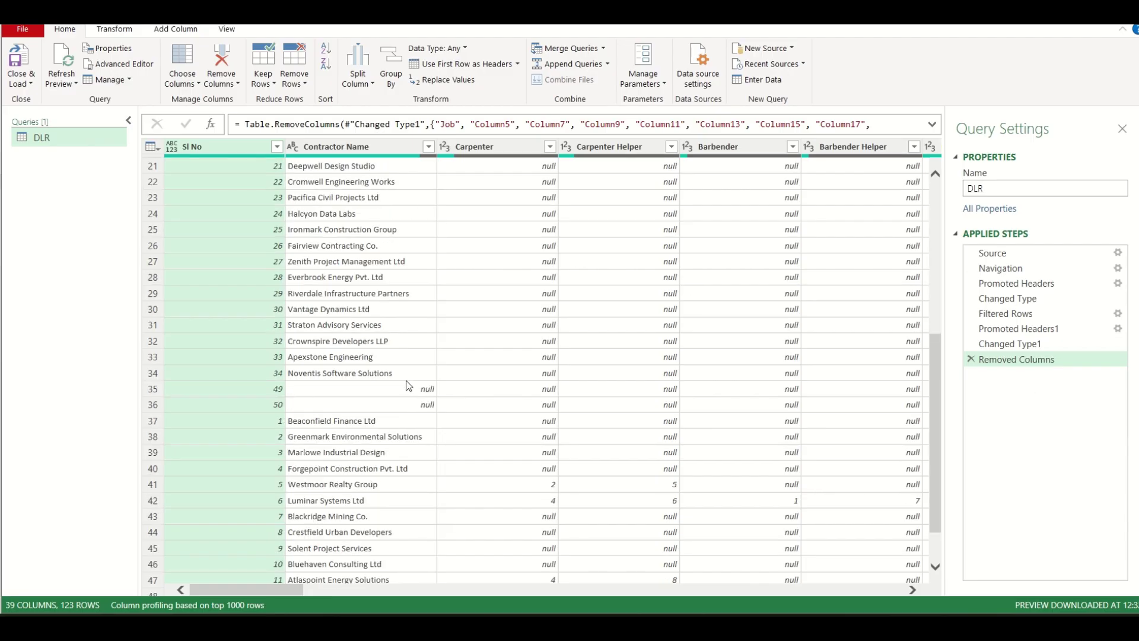
pyautogui.scroll(-3, 383, 395)
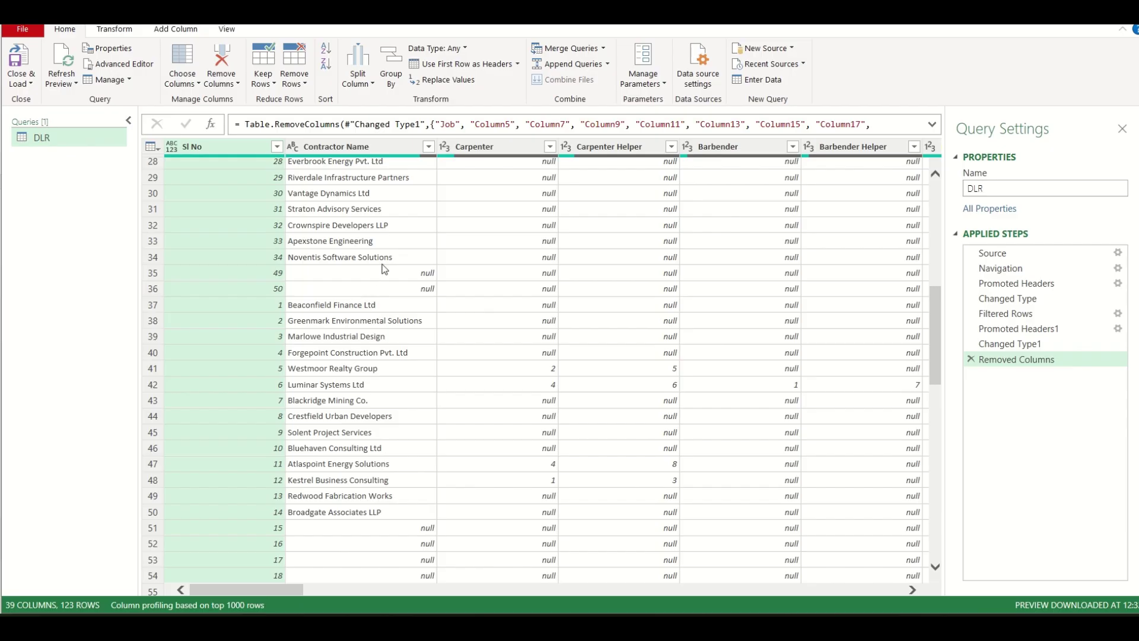
pyautogui.scroll(-5, 372, 277)
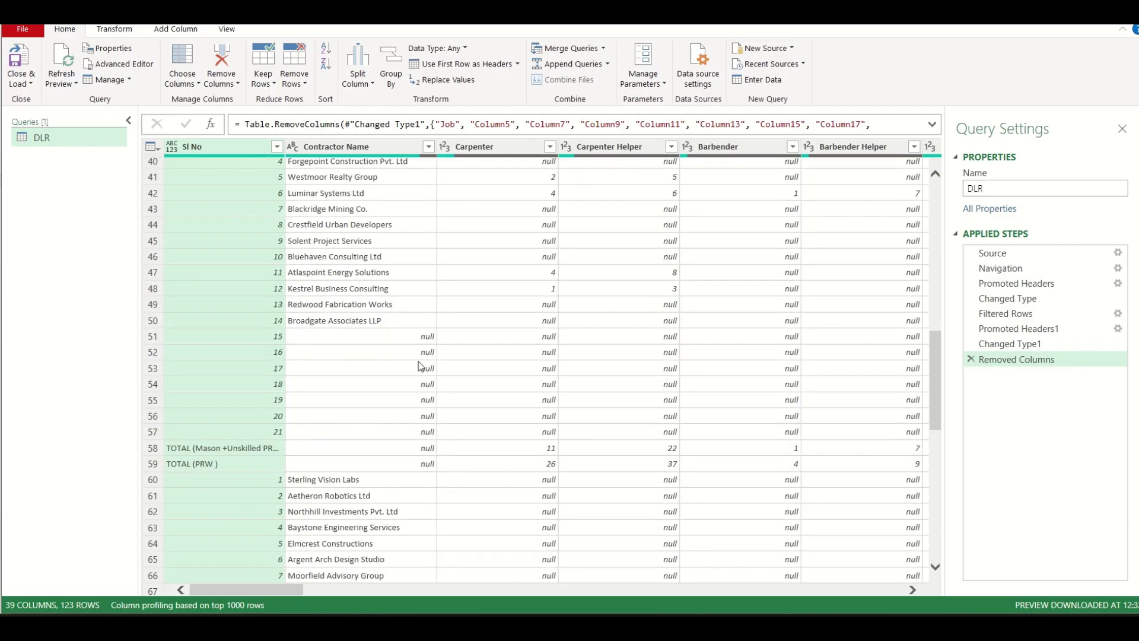
pyautogui.scroll(7, 409, 344)
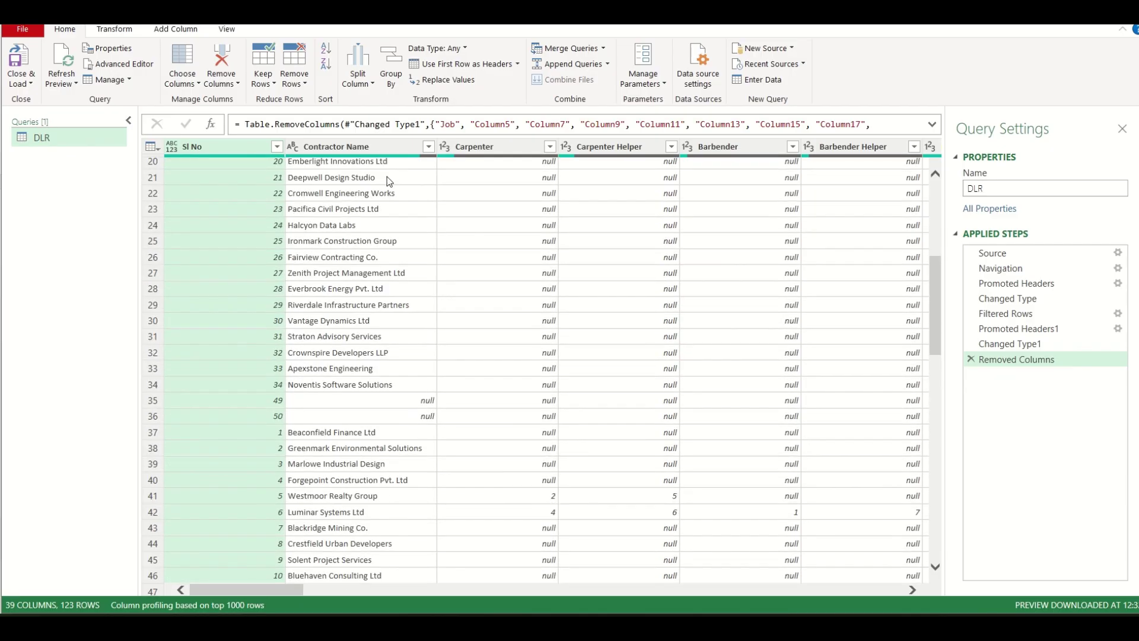
pyautogui.click(428, 147)
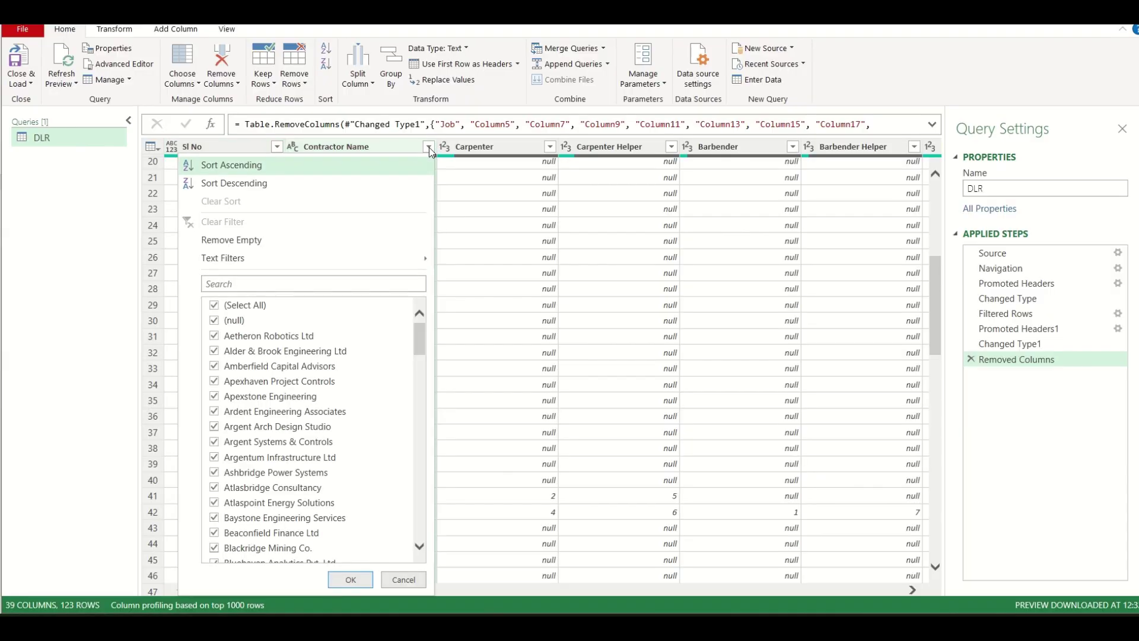
pyautogui.click(290, 240)
pyautogui.scroll(-20, 345, 370)
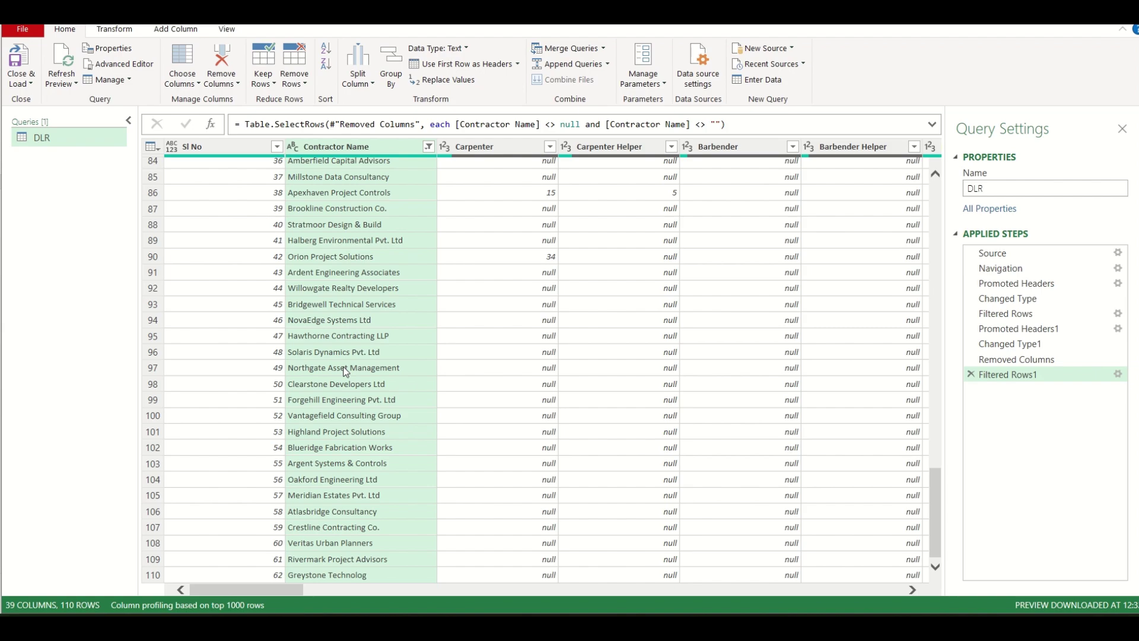
pyautogui.scroll(20, 330, 308)
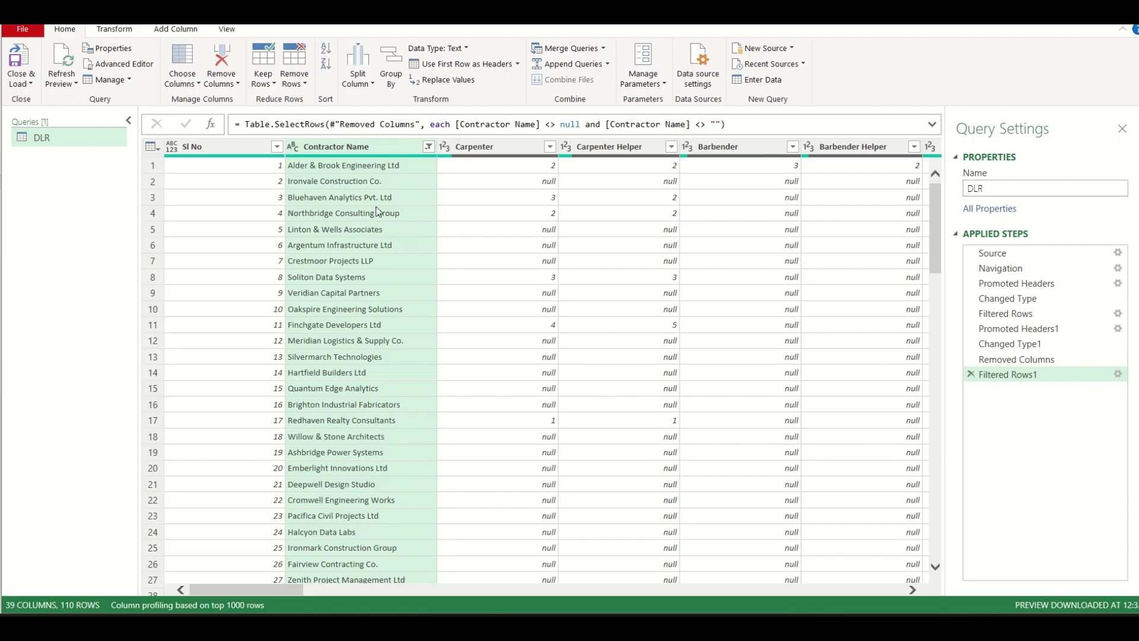
pyautogui.scroll(-20, 427, 325)
pyautogui.scroll(-3, 546, 520)
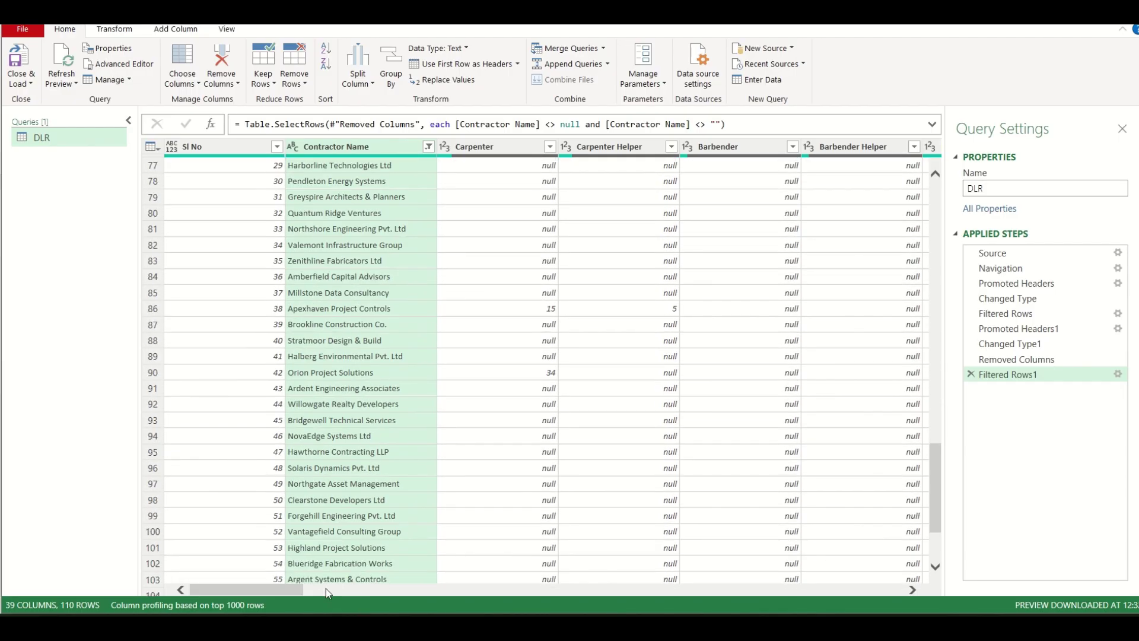
# Remove the Grand Total column from the DLR query.
pyautogui.moveTo(291, 591); pyautogui.dragTo(398, 594)
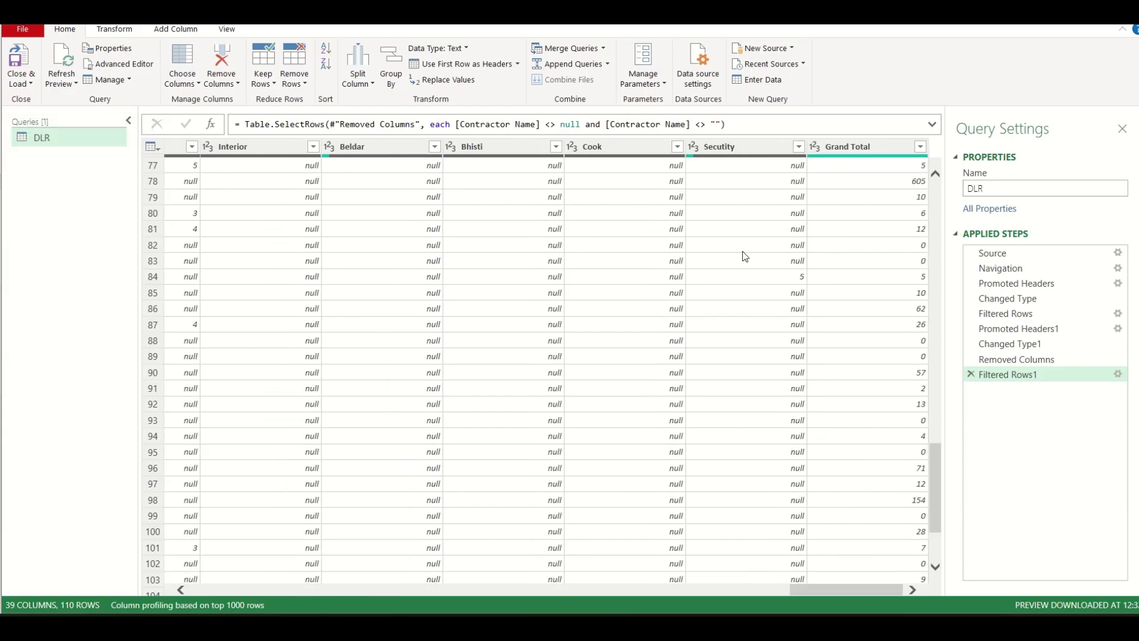
pyautogui.rightClick(870, 148)
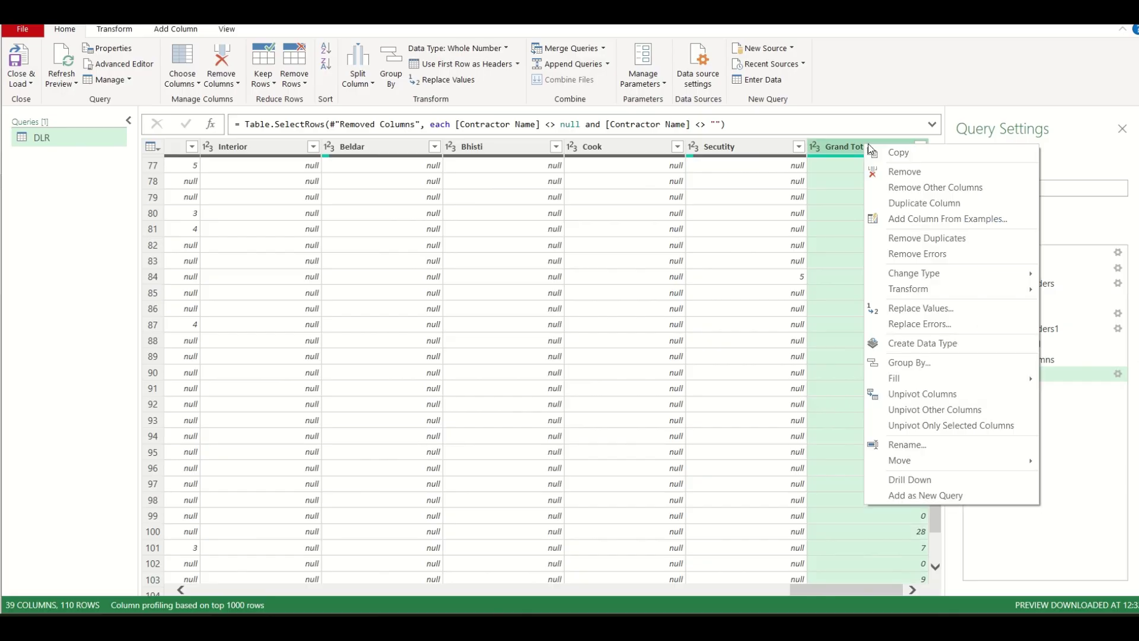
pyautogui.click(898, 171)
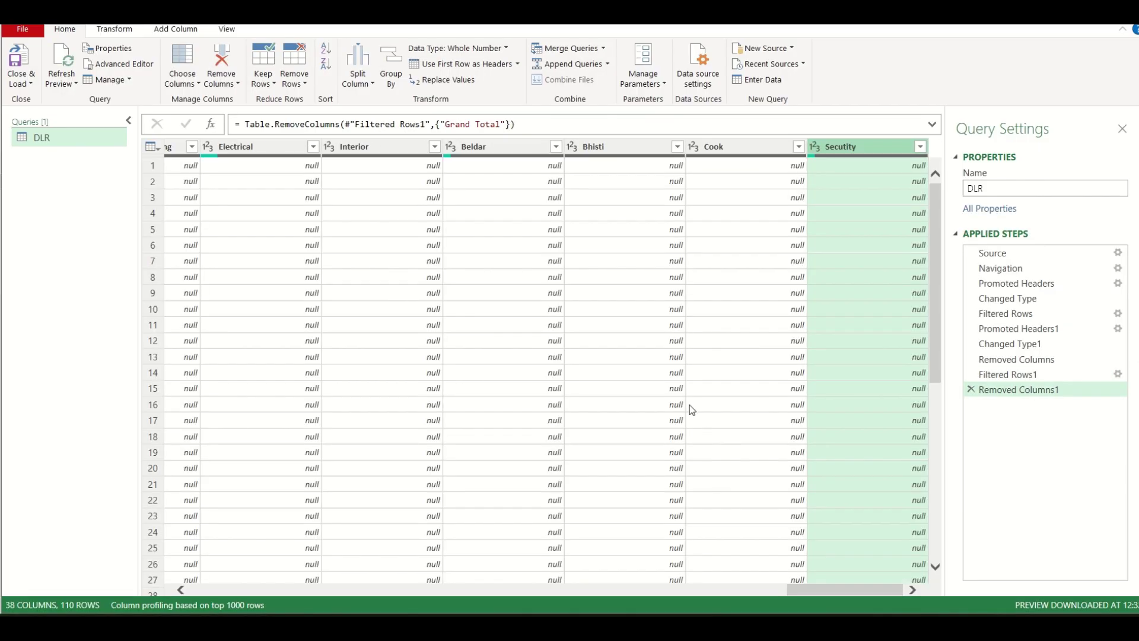
pyautogui.moveTo(831, 588); pyautogui.dragTo(746, 611)
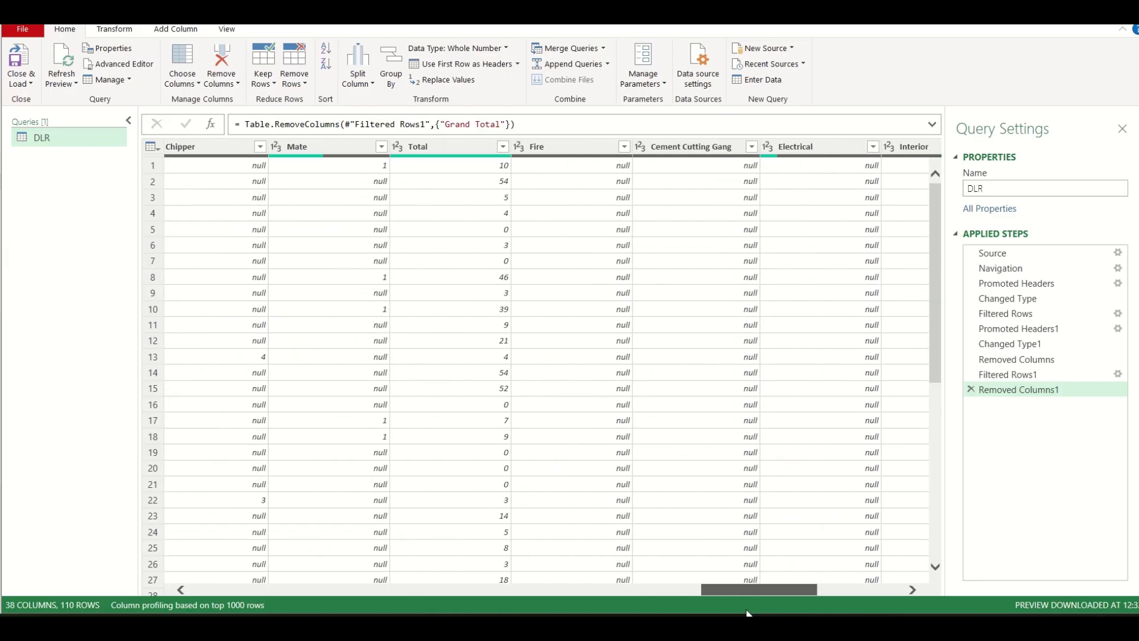
# Remove the Total column from the DLR query and load the cleaned result into the worksheet.
pyautogui.rightClick(434, 147)
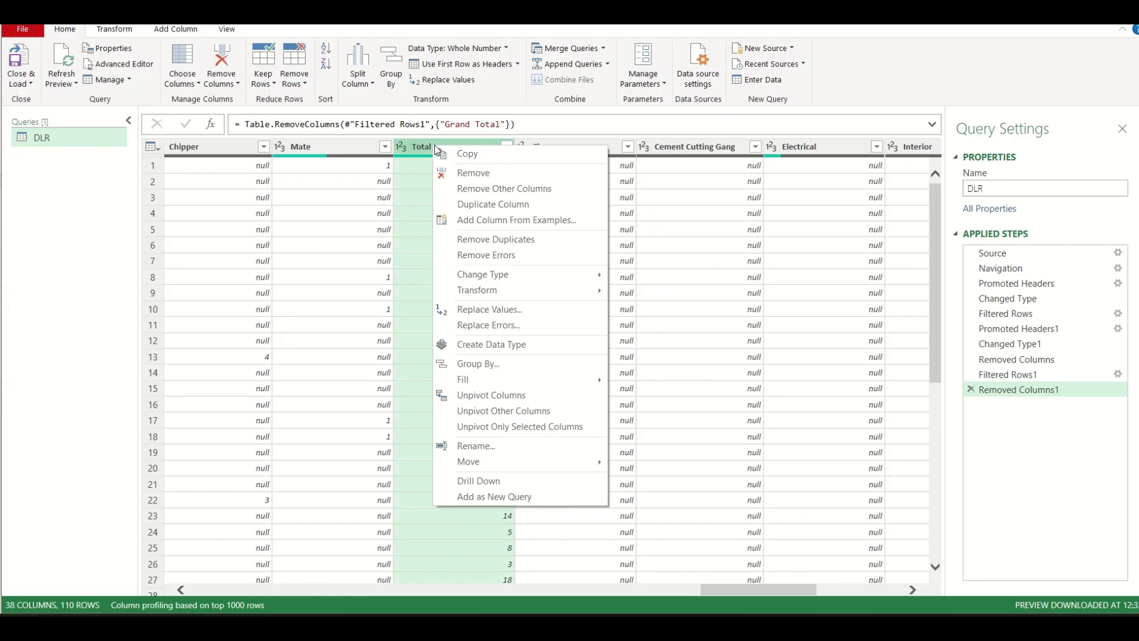
pyautogui.click(465, 176)
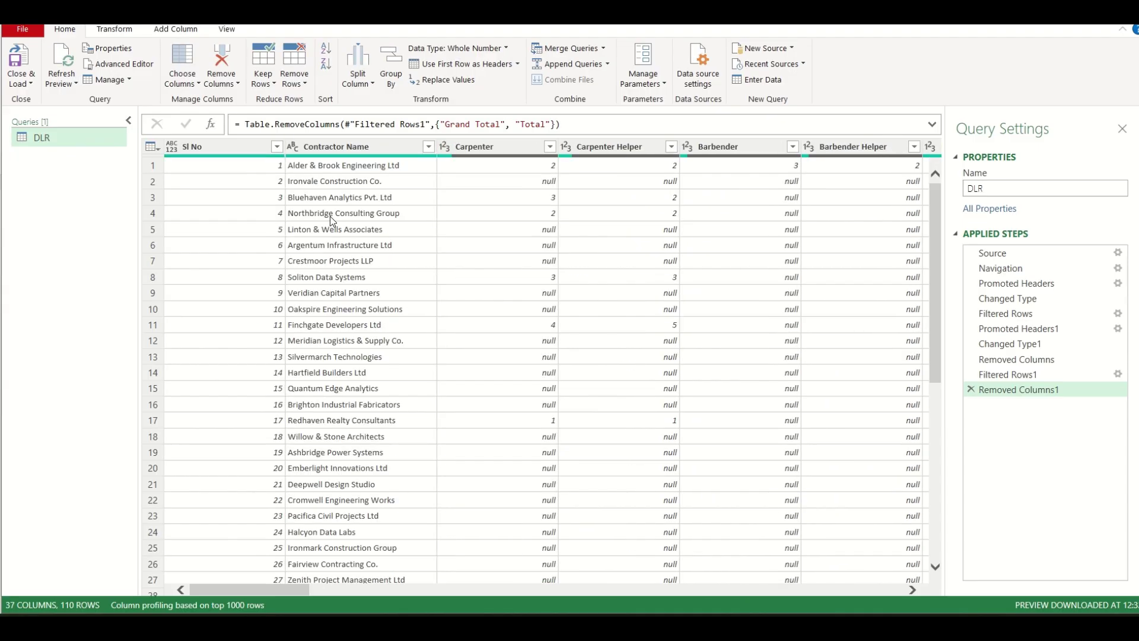
pyautogui.click(16, 59)
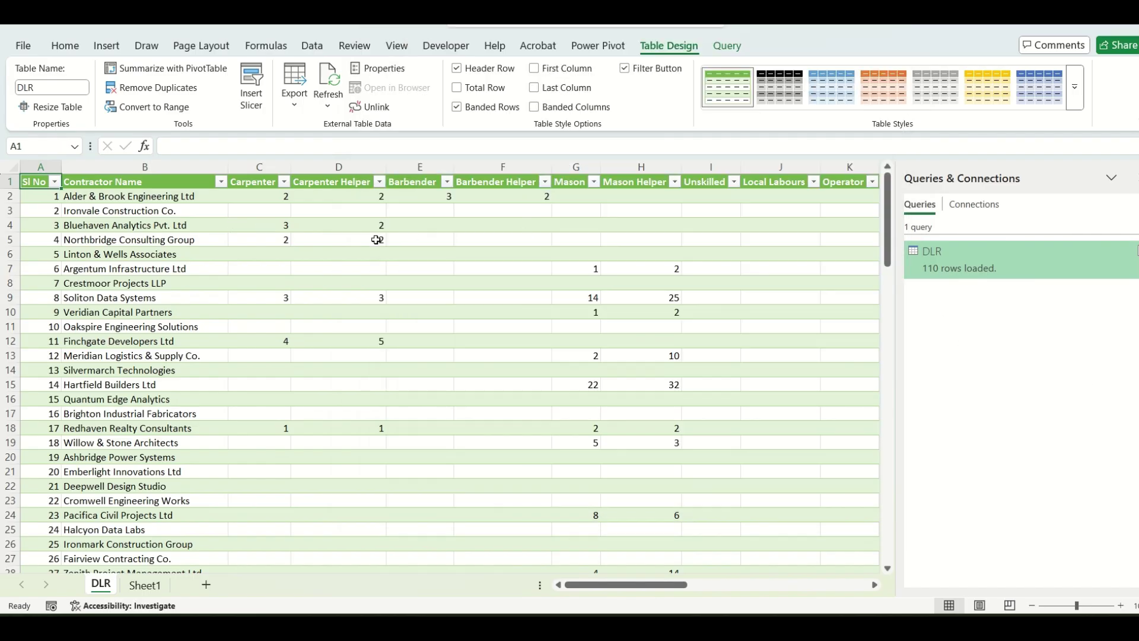
# Examine the contractor rows and labour category columns of the loaded DLR table.
pyautogui.click(118, 264)
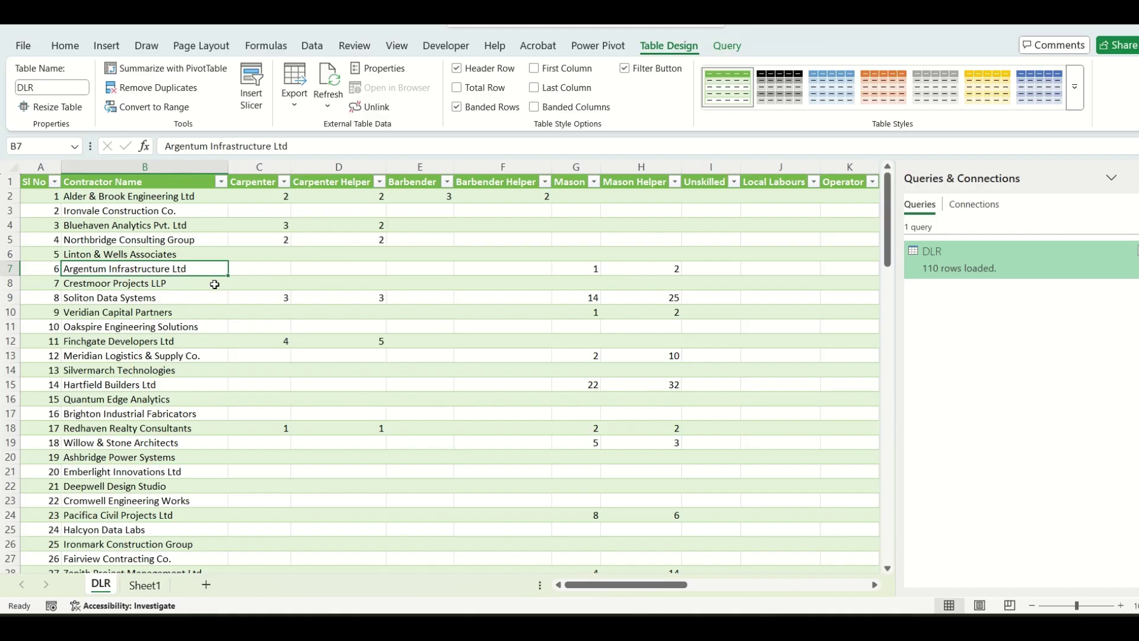
pyautogui.click(140, 354)
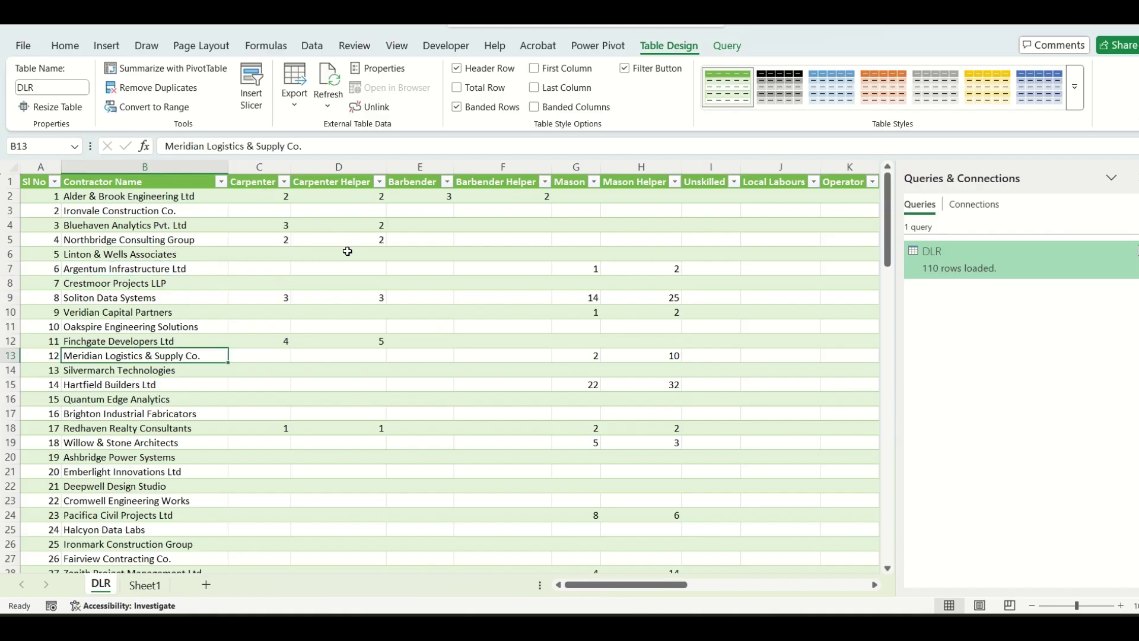
pyautogui.scroll(-10, 534, 271)
pyautogui.scroll(-20, 603, 382)
pyautogui.scroll(20, 634, 518)
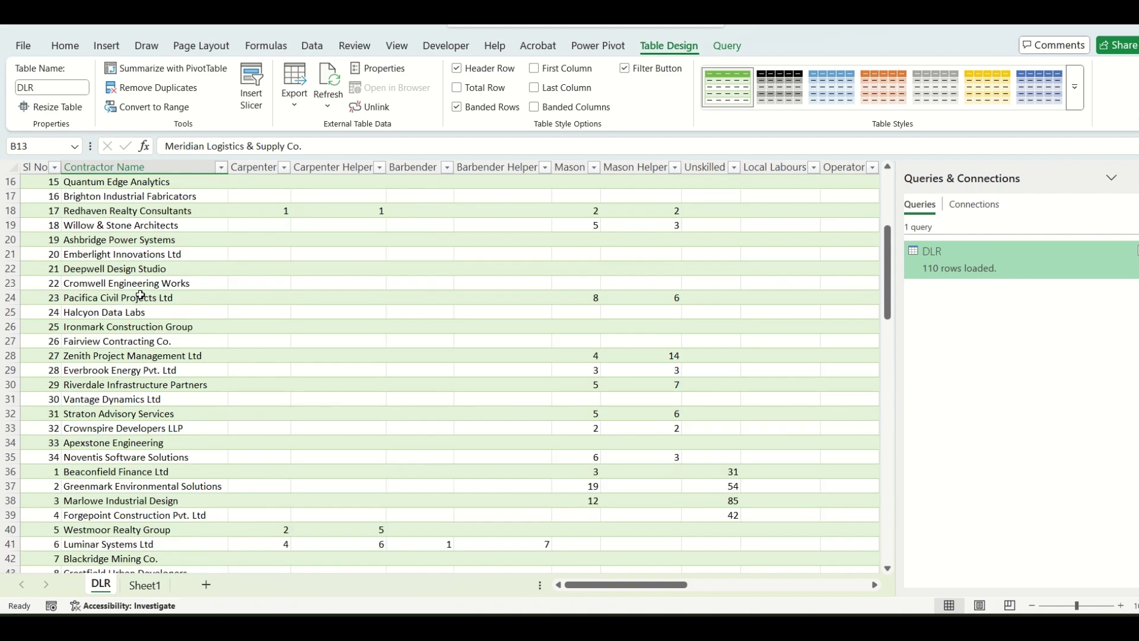
pyautogui.scroll(5, 140, 295)
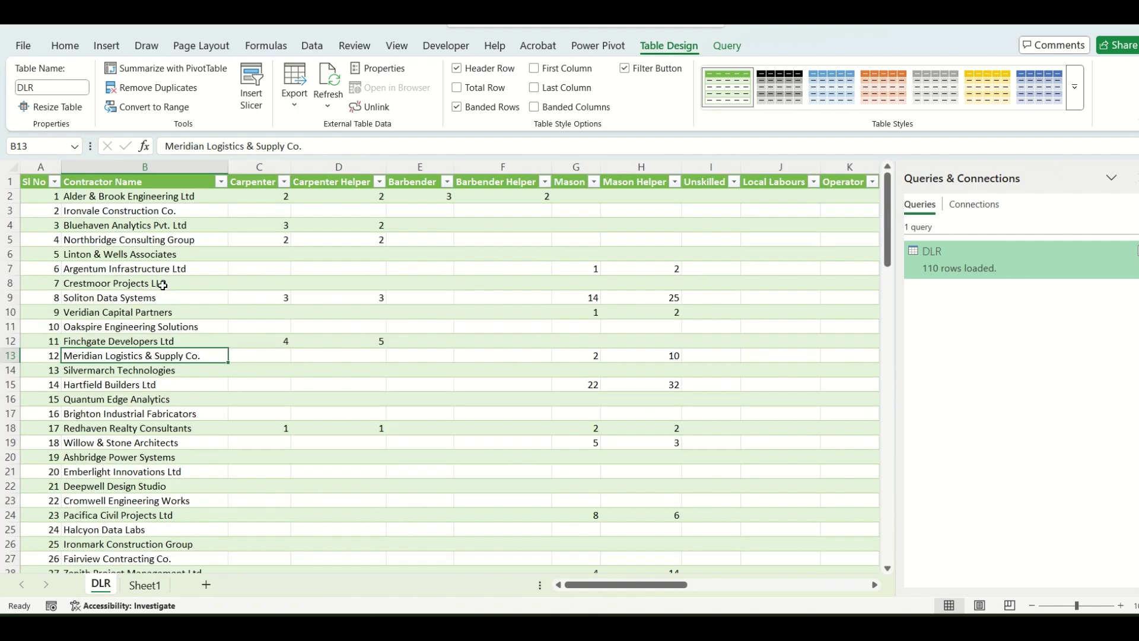
pyautogui.click(182, 239)
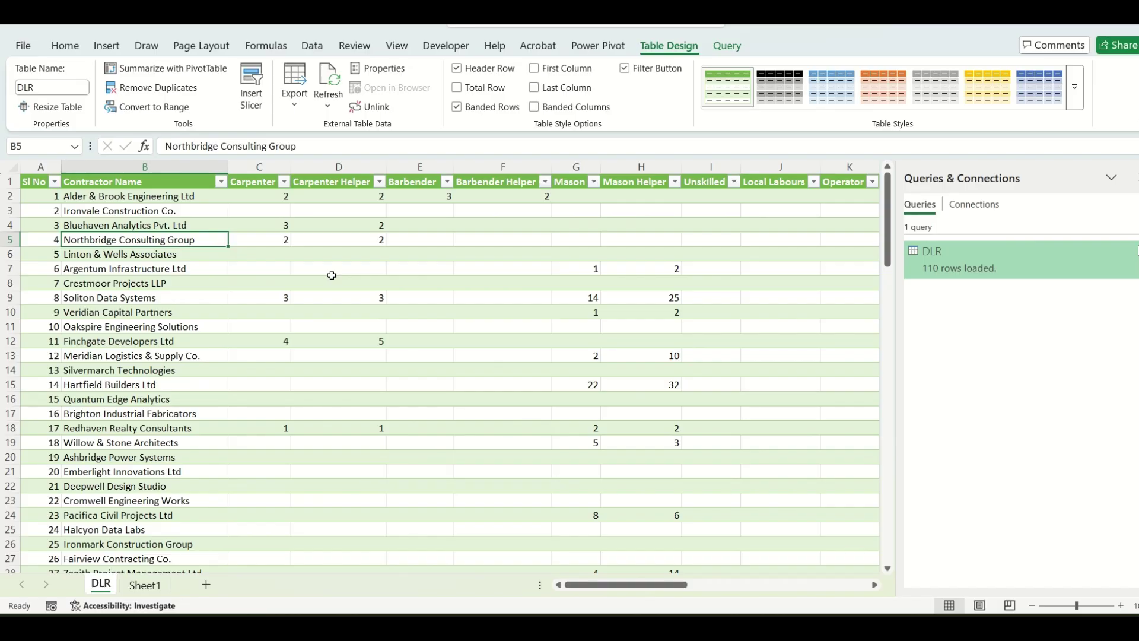
# Reopen the DLR query in the Power Query Editor and unpivot all labour category columns from Carpenter through Secutity.
pyautogui.click(312, 46)
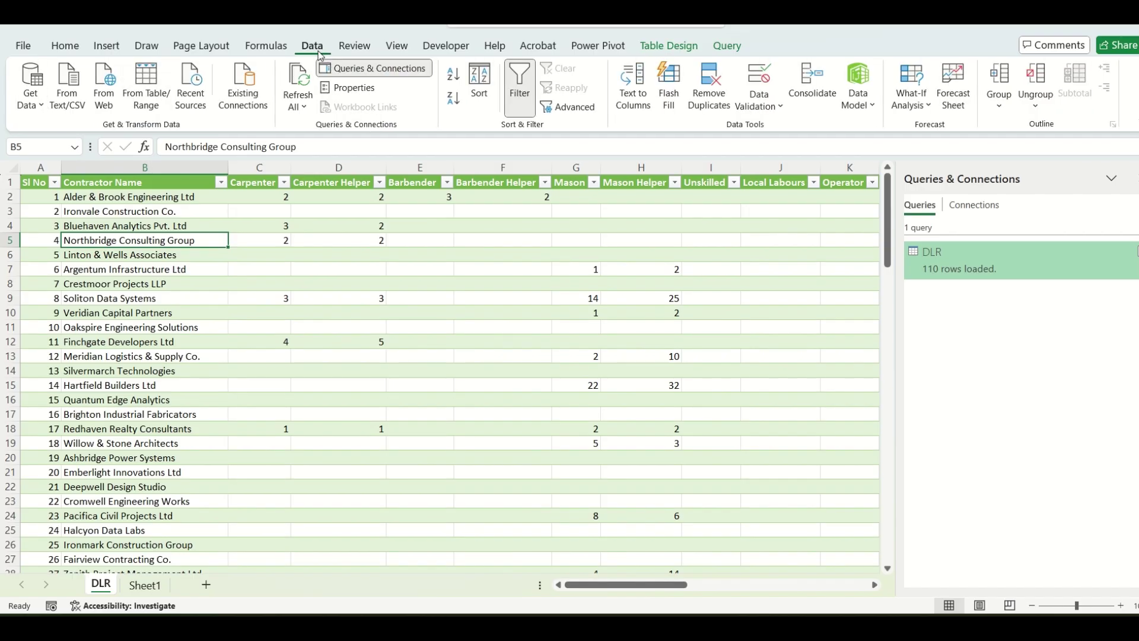
pyautogui.click(31, 98)
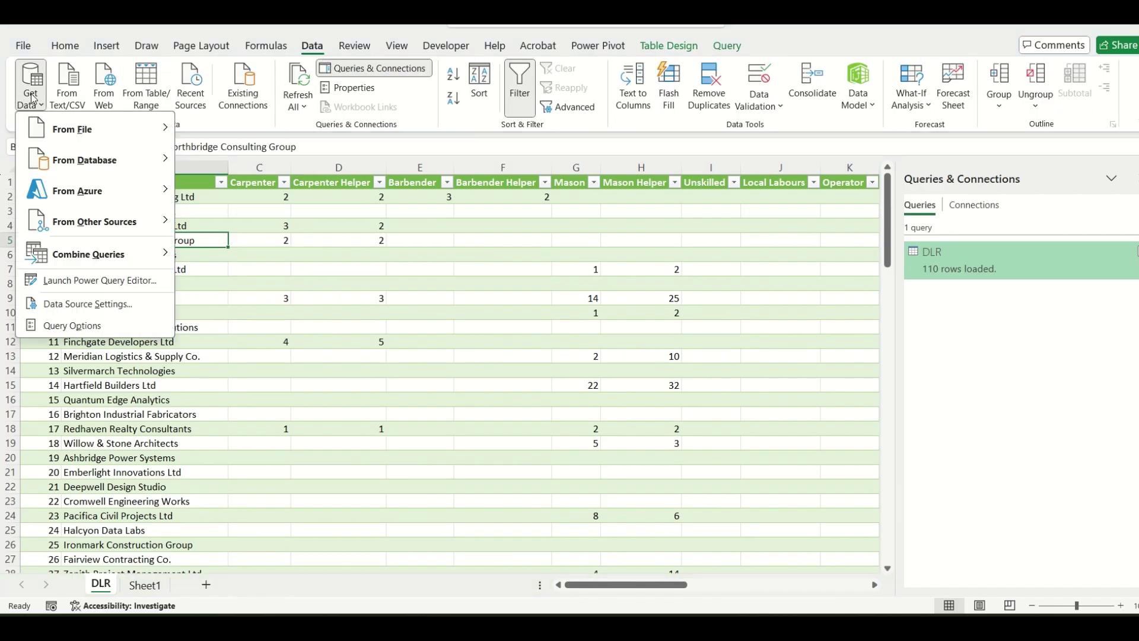
pyautogui.click(62, 287)
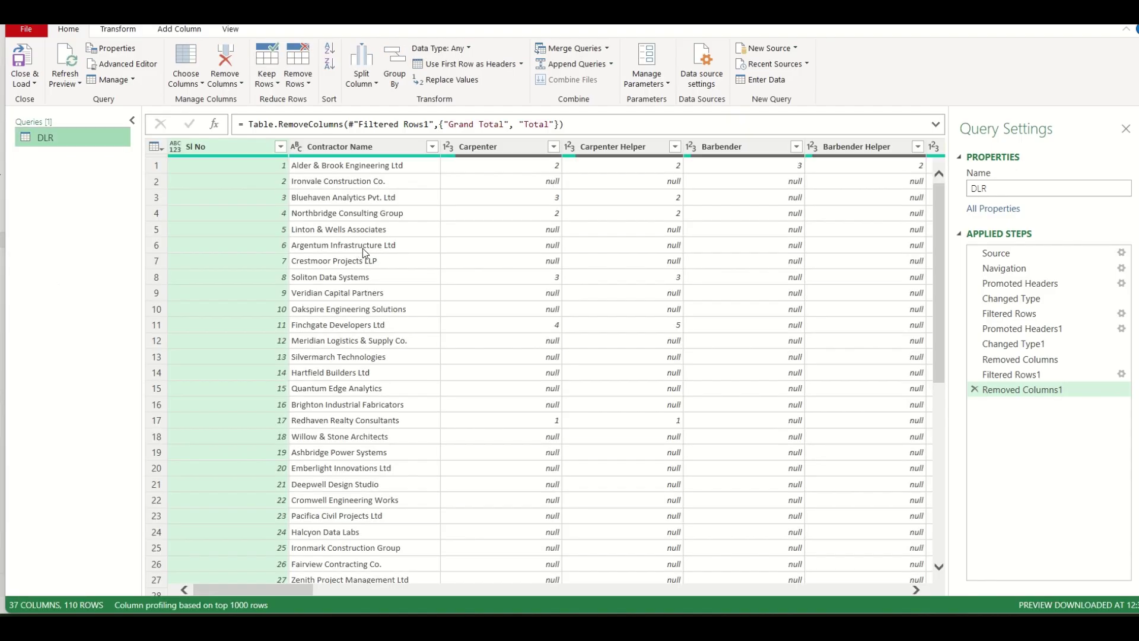
pyautogui.click(492, 149)
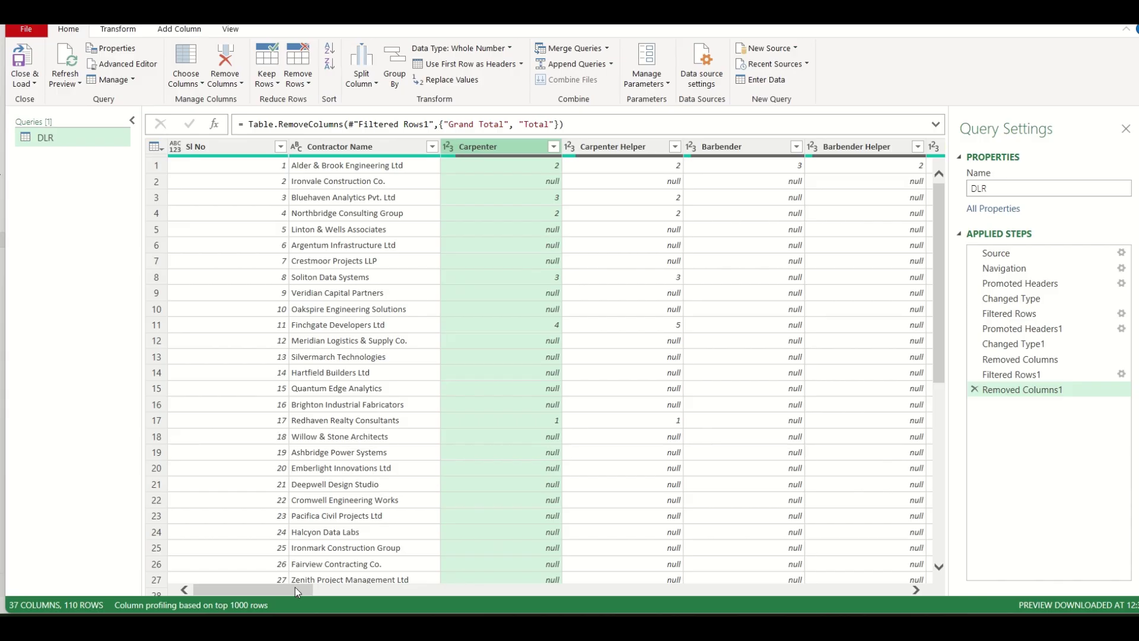
pyautogui.moveTo(294, 586); pyautogui.dragTo(955, 573)
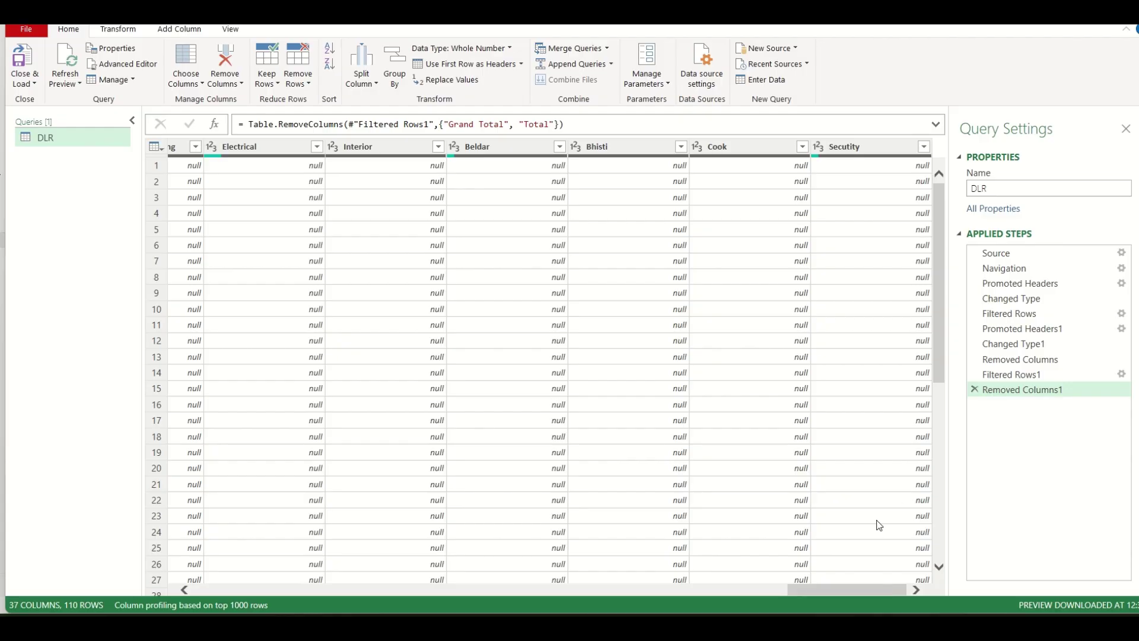
pyautogui.moveTo(903, 589)
pyautogui.mouseDown()
pyautogui.moveTo(287, 585)
pyautogui.moveTo(646, 602)
pyautogui.moveTo(900, 587)
pyautogui.mouseUp()
pyautogui.keyDown('shift'); pyautogui.click(886, 148); pyautogui.keyUp('shift')
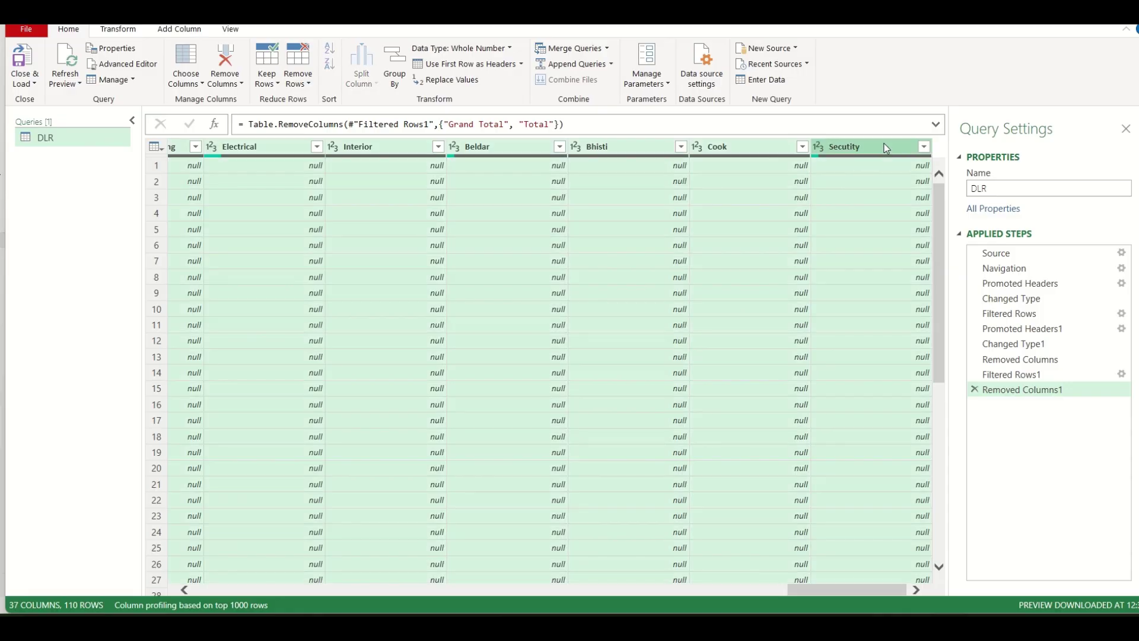
pyautogui.moveTo(863, 589); pyautogui.dragTo(237, 568)
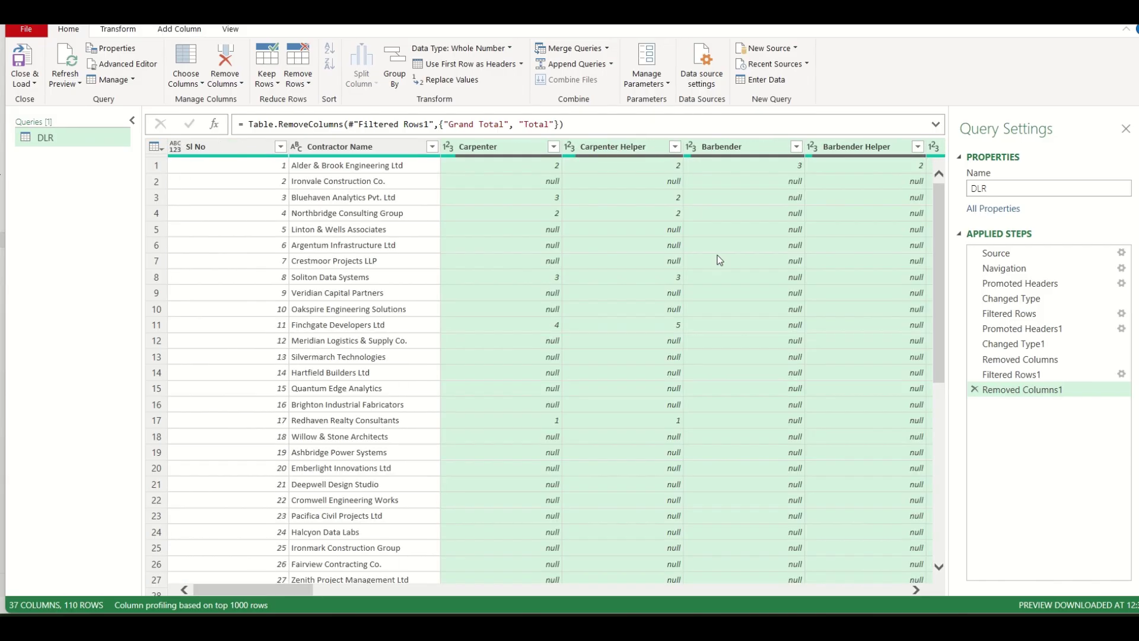
pyautogui.rightClick(505, 152)
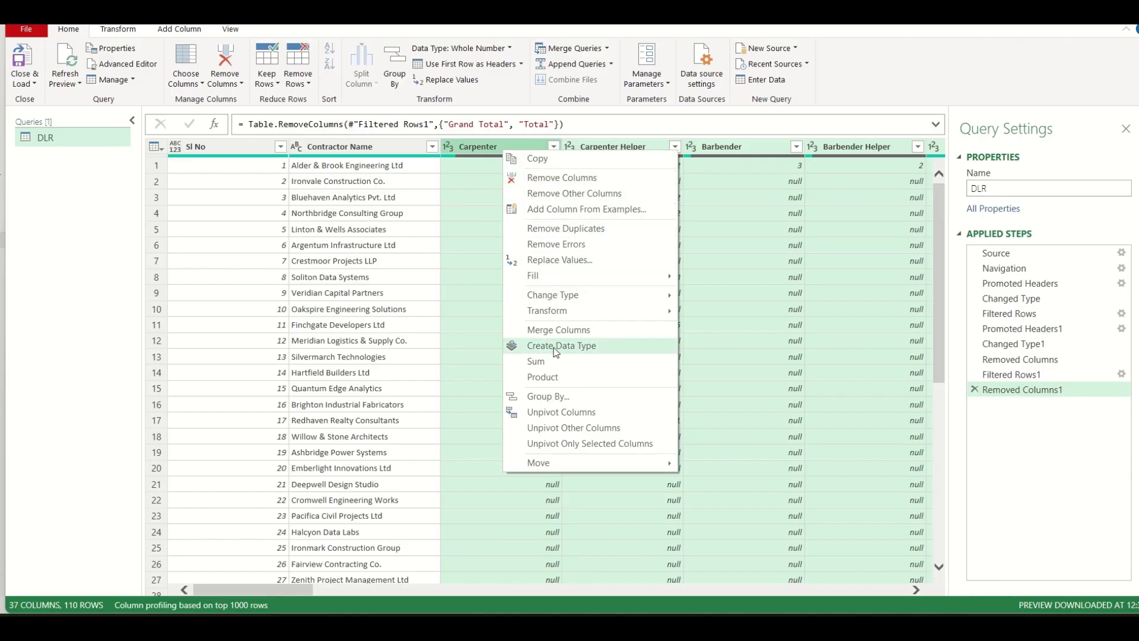
pyautogui.click(560, 412)
# Check the unpivoted Contractor Name, Attribute and Value entries, and load the updated query into the DLR worksheet.
pyautogui.click(356, 165)
pyautogui.click(405, 198)
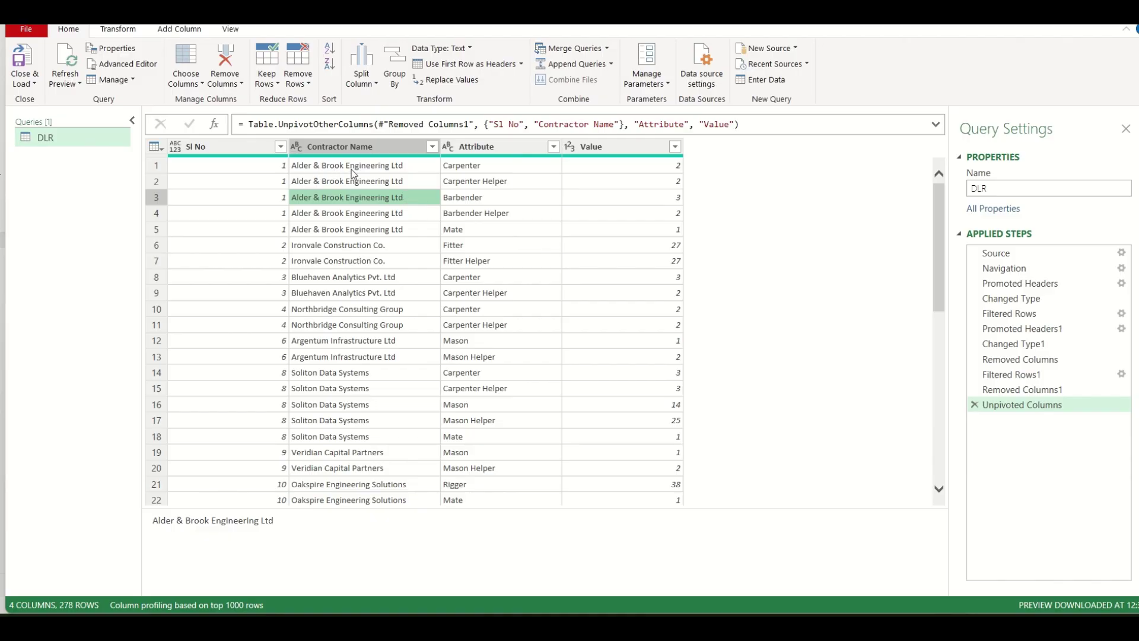
pyautogui.click(507, 169)
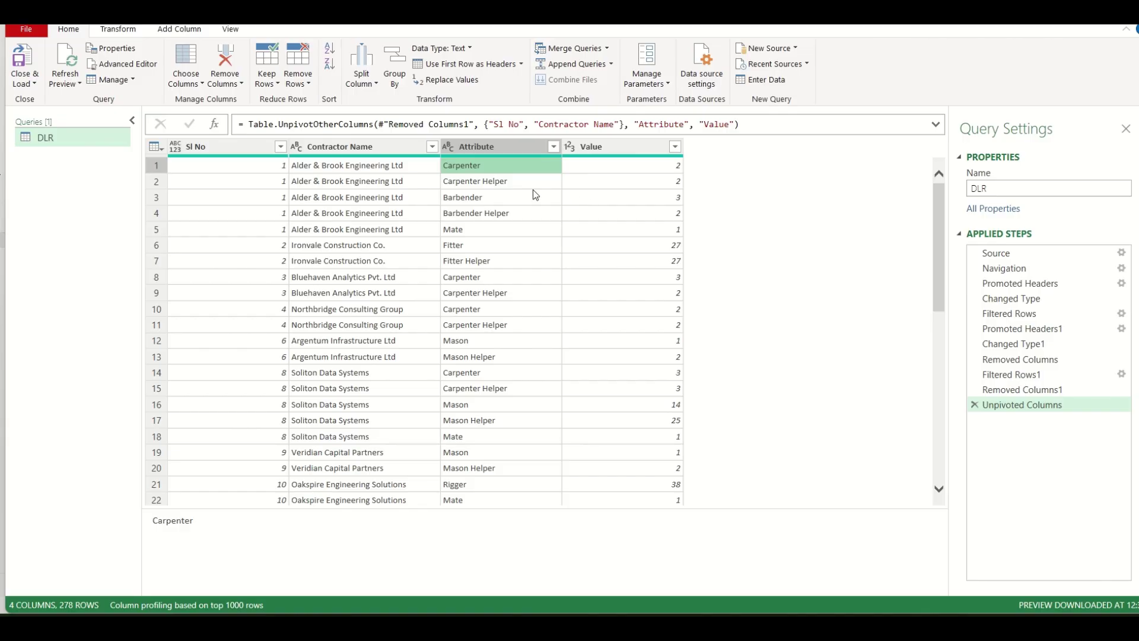
pyautogui.click(652, 170)
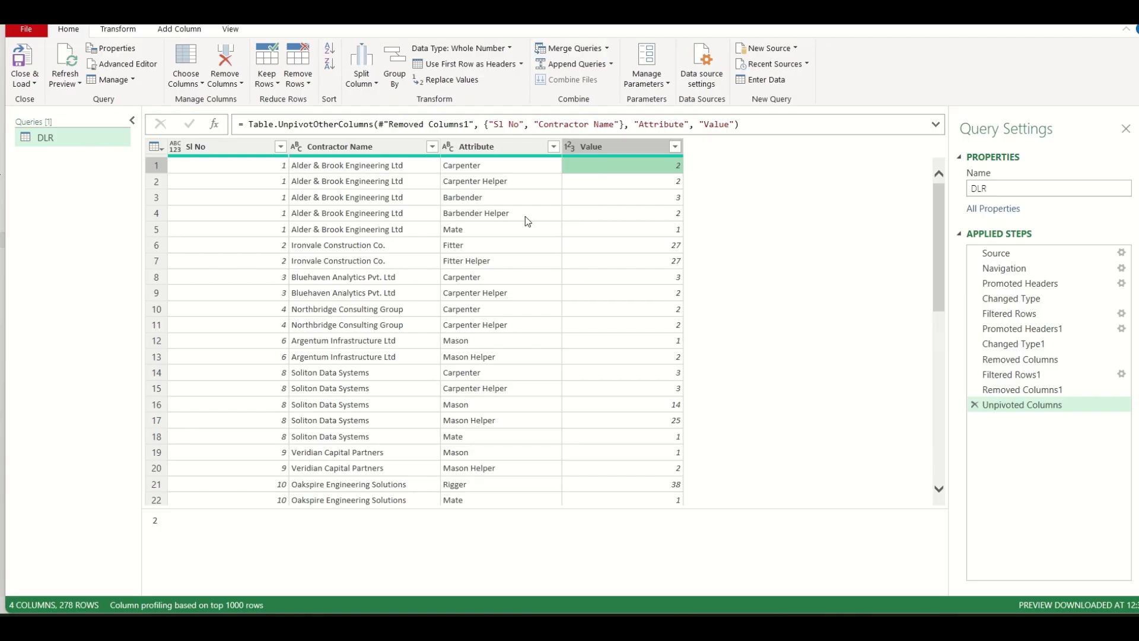
pyautogui.click(31, 62)
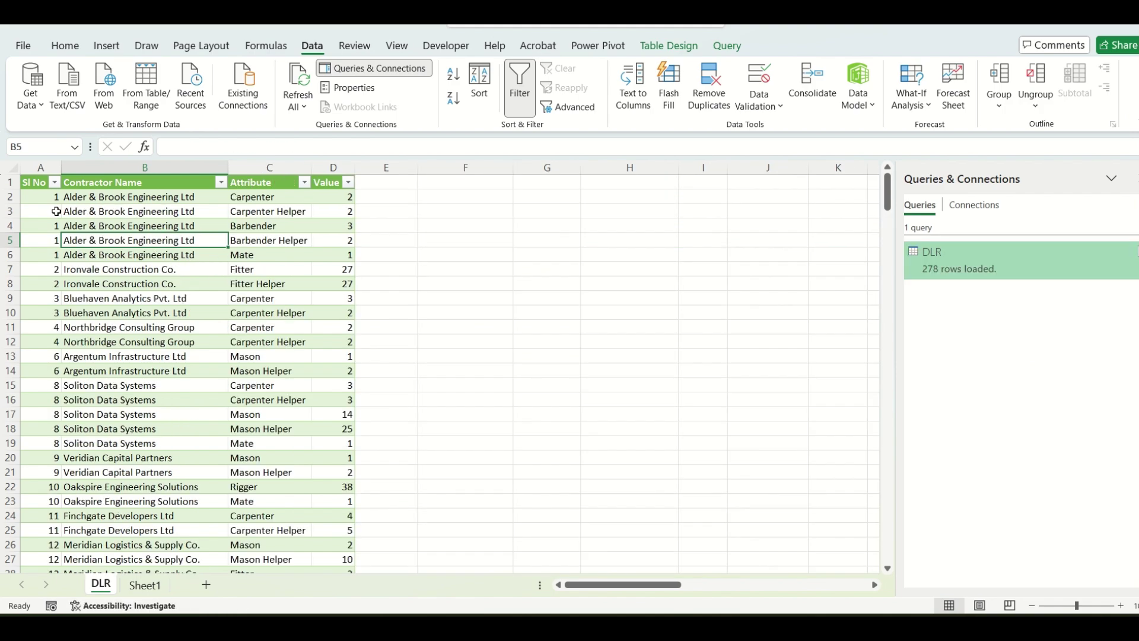
# Create a PivotTable from the DLR table on a new worksheet, with Attribute as rows and the sum of Value as values.
pyautogui.click(107, 46)
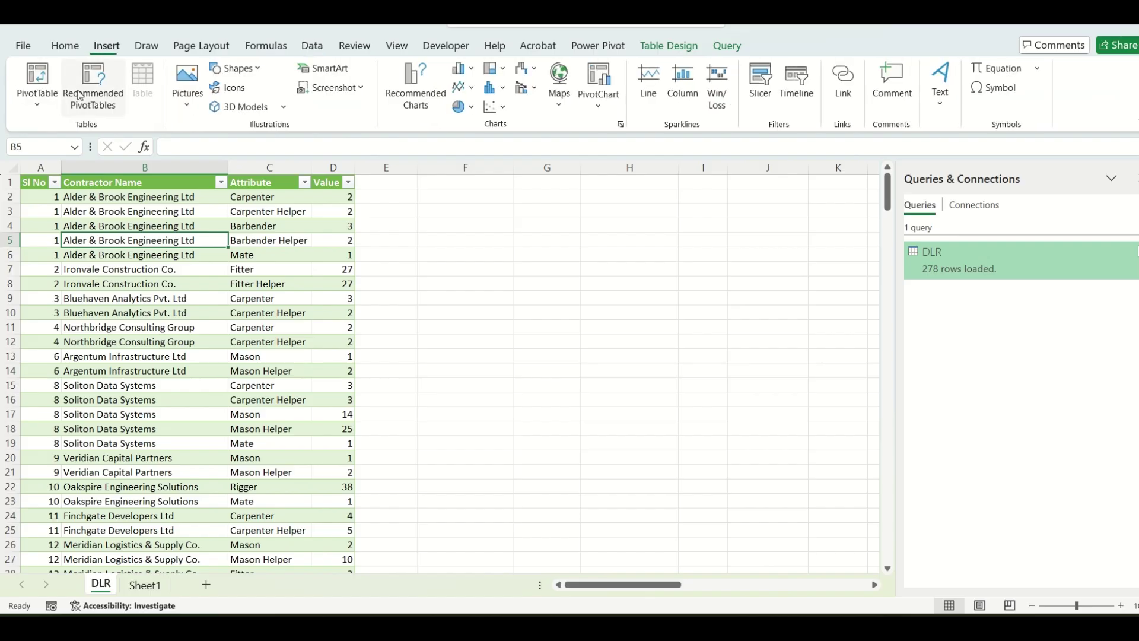
pyautogui.click(37, 77)
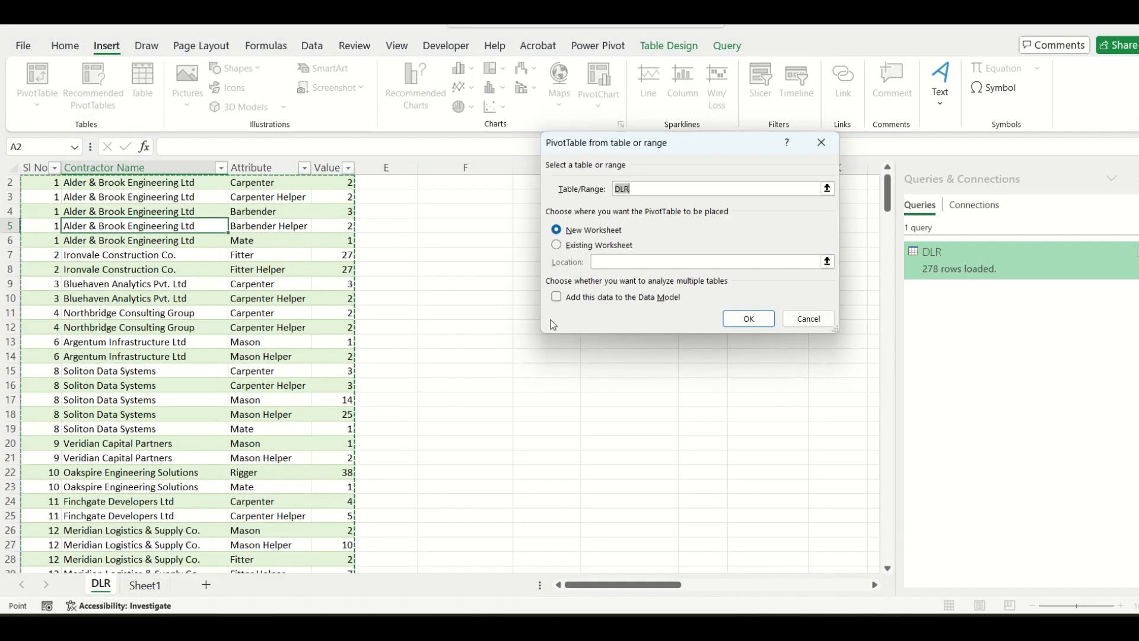
pyautogui.click(748, 320)
pyautogui.moveTo(907, 296); pyautogui.dragTo(907, 519)
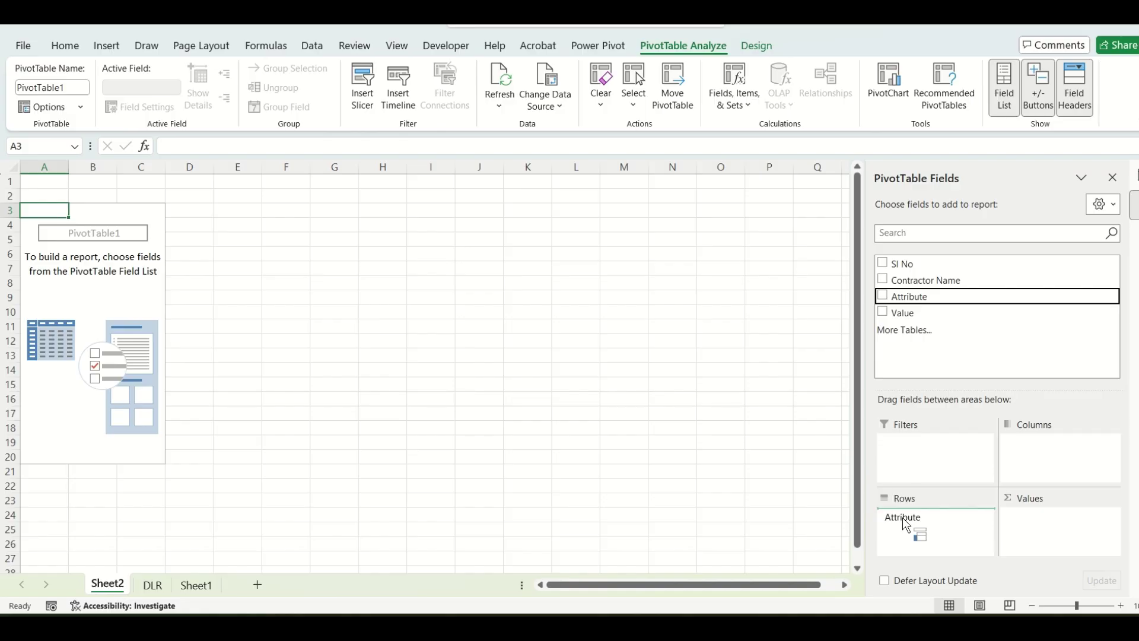
pyautogui.moveTo(902, 313); pyautogui.dragTo(1037, 522)
pyautogui.scroll(-1, 135, 364)
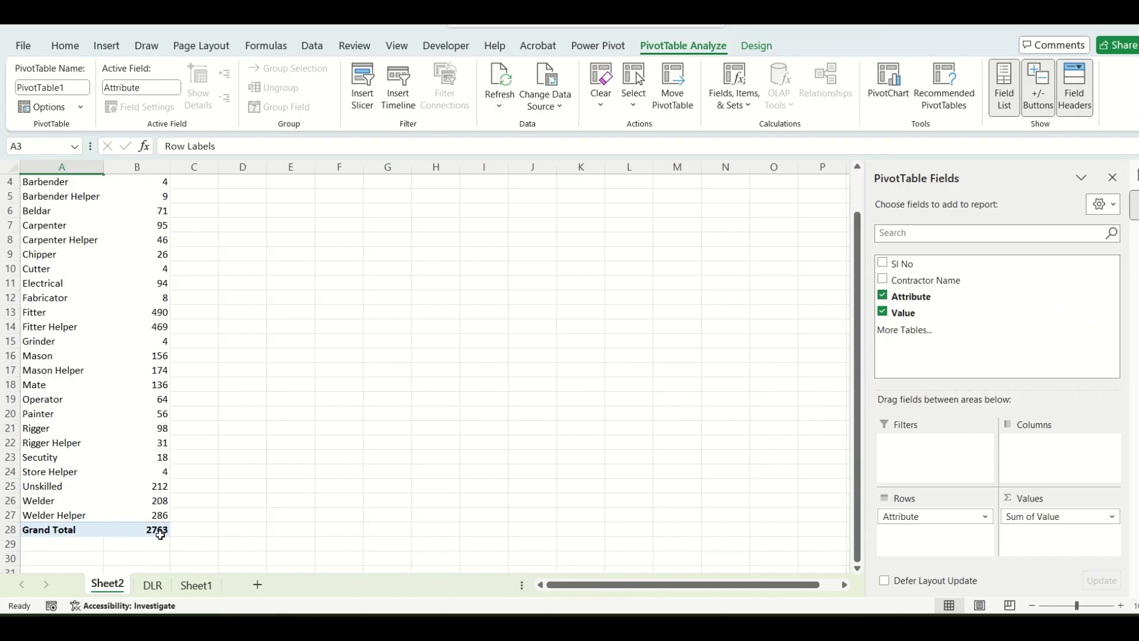
# Total the whole Value column with a SUM formula in cell D281, beneath the table on the DLR sheet.
pyautogui.hotkey('ctrl', 'pagedown')
pyautogui.hotkey('ctrl', 'Down')
pyautogui.scroll(-4, 311, 490)
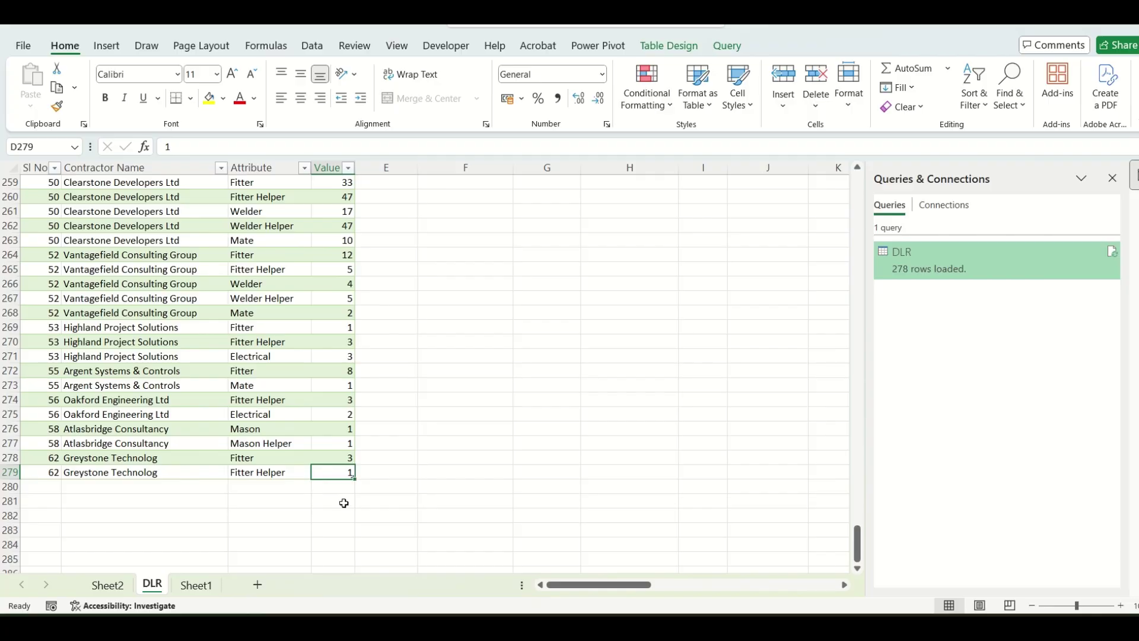
pyautogui.click(335, 503)
pyautogui.write('=su')
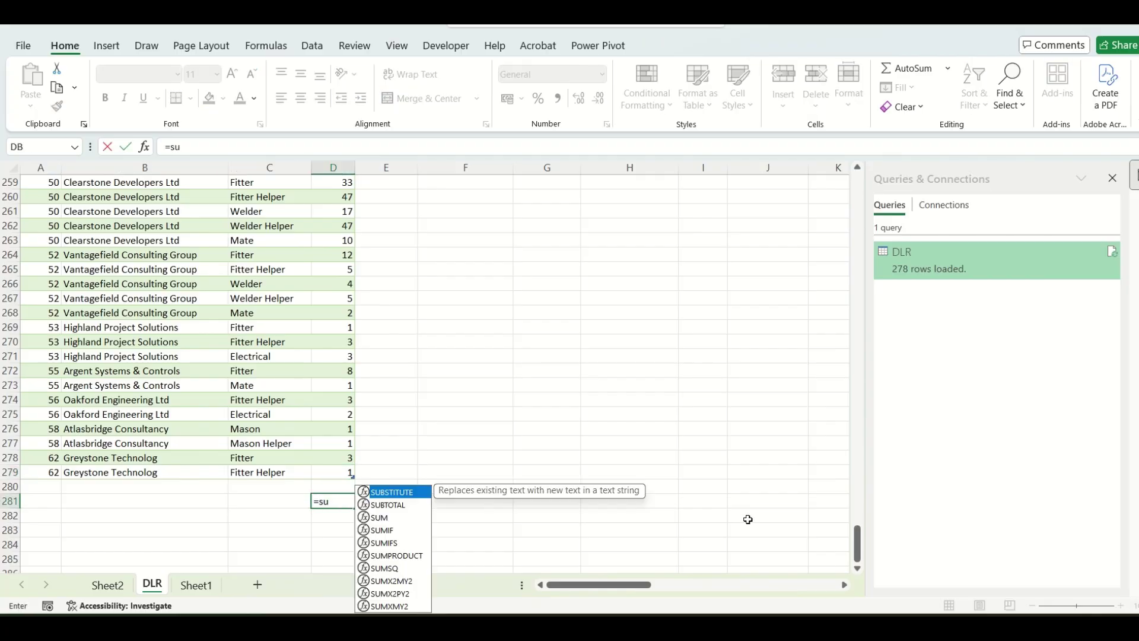
pyautogui.write('m(')
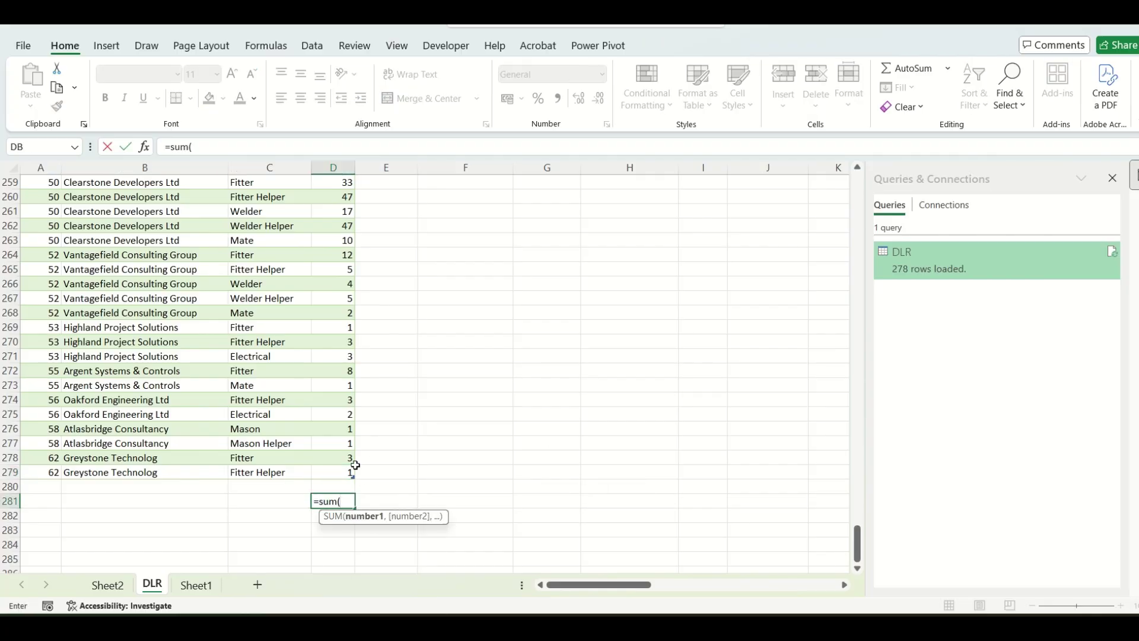
pyautogui.click(332, 473)
pyautogui.hotkey('ctrl', 'shift', 'Up')
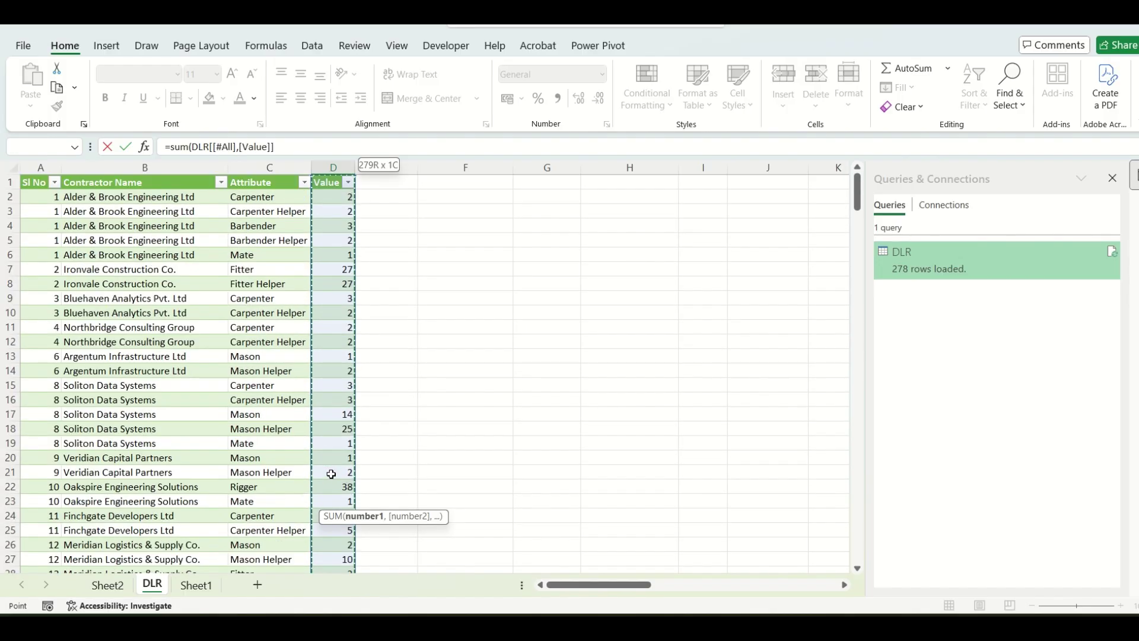
pyautogui.press('Return')
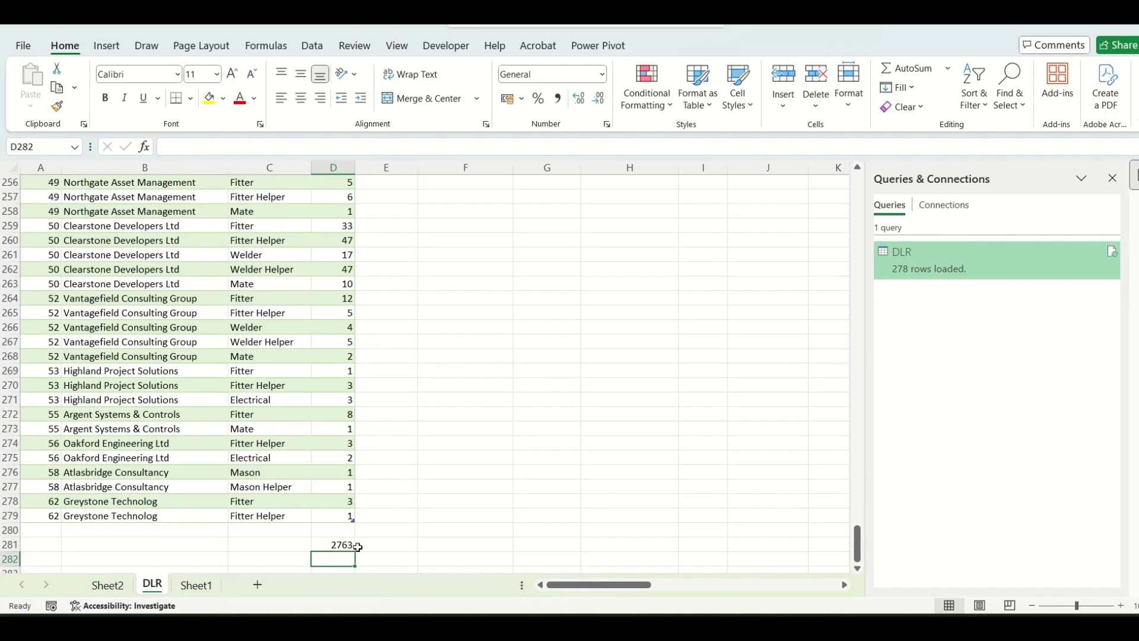
pyautogui.scroll(-2, 344, 522)
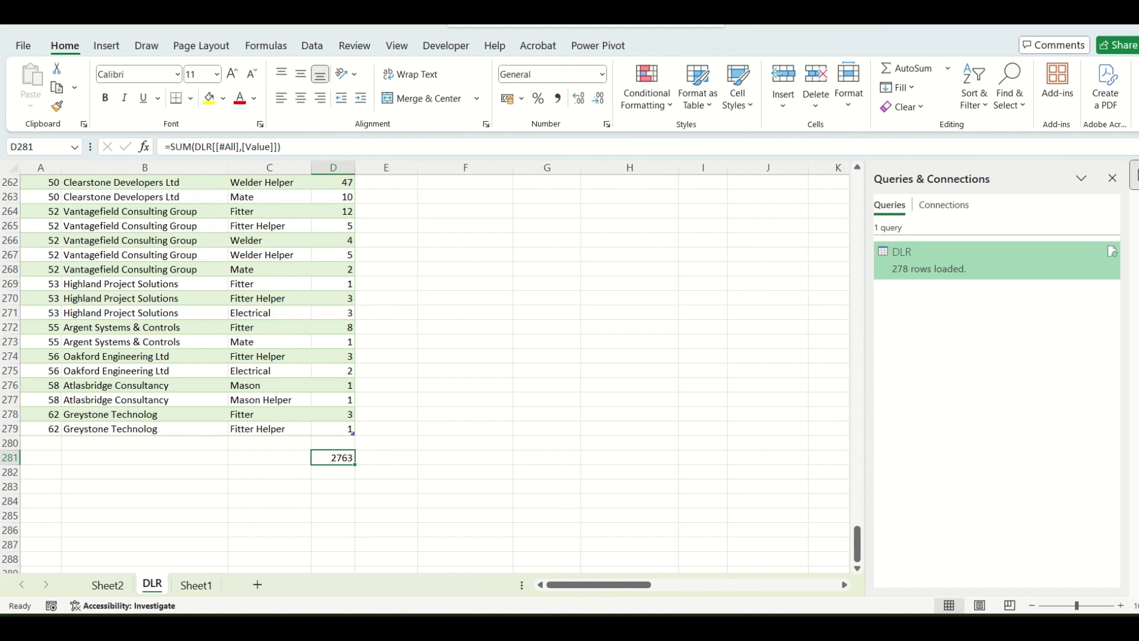
# Switch to the original Daily Labour Report workbook and examine its Grand Total row and columns for comparison with the computed sum.
pyautogui.click(737, 534)
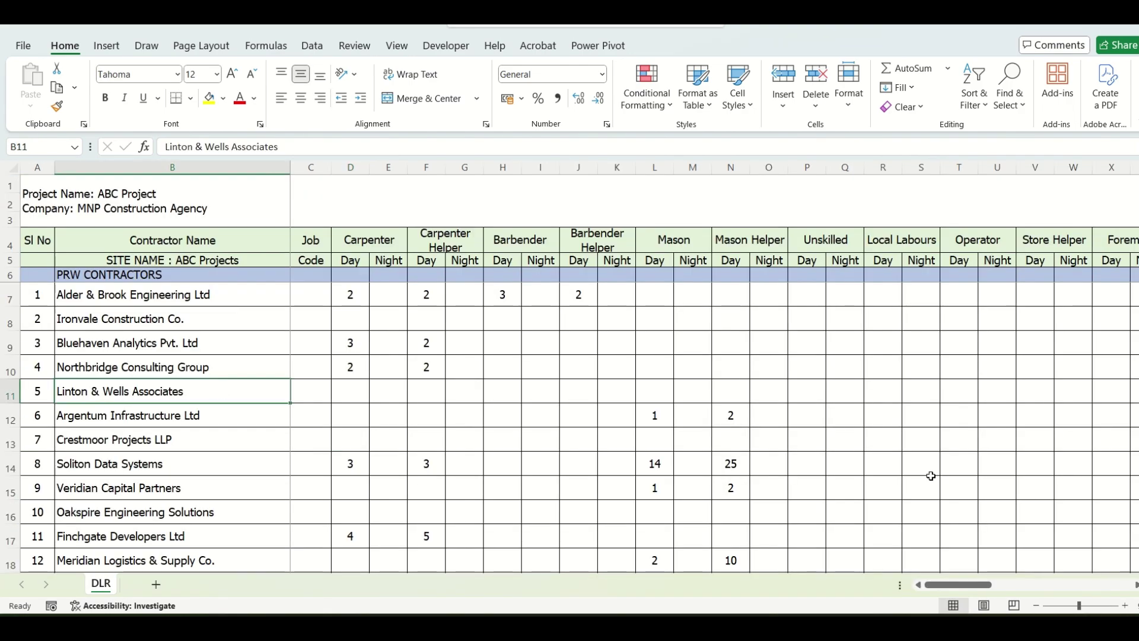
pyautogui.hotkey('ctrl', 'Right')
pyautogui.hotkey('ctrl', 'Right')
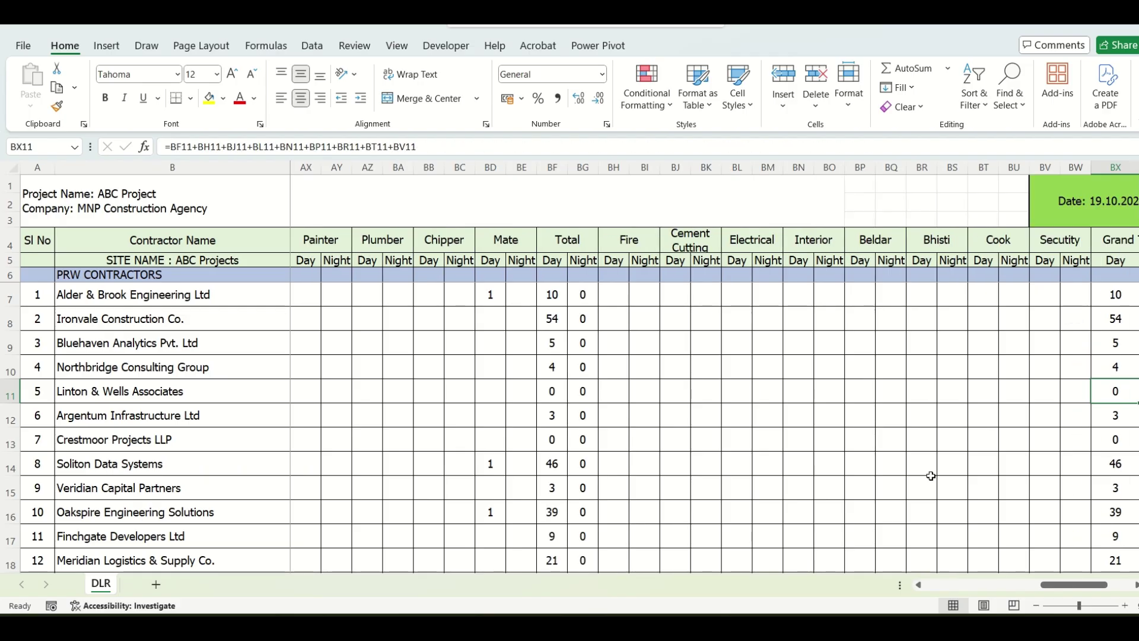
pyautogui.hotkey('ctrl', 'End')
pyautogui.scroll(-2, 1030, 457)
pyautogui.scroll(2, 1080, 493)
pyautogui.scroll(-1, 1107, 500)
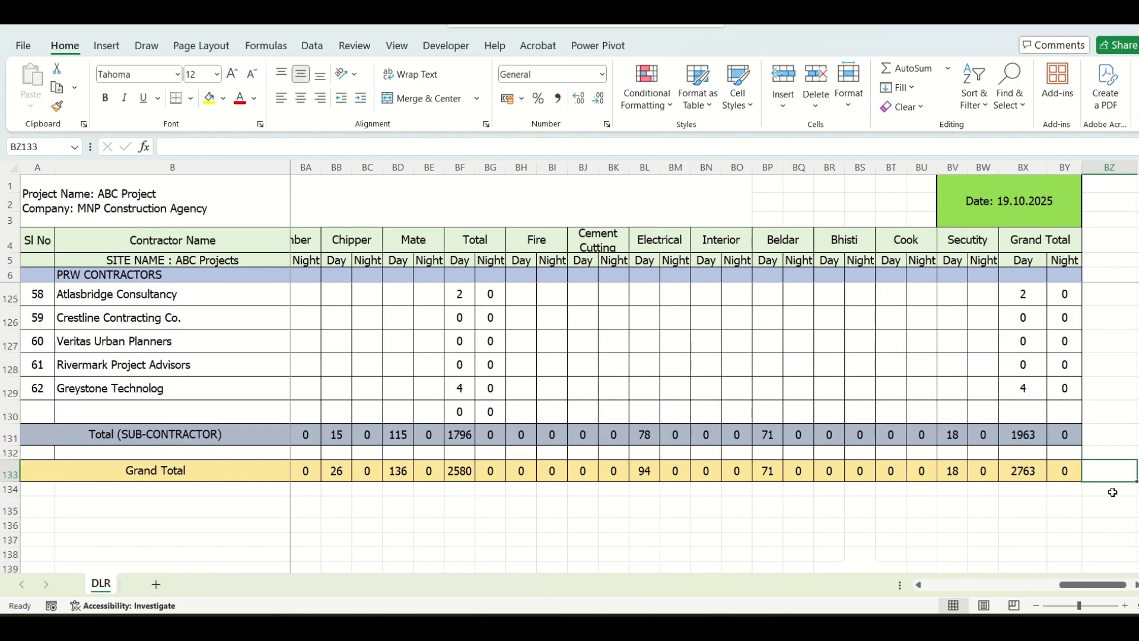
# Enter 100 as the Secutity Day count for Greystone Technolog in cell BV129 of the original labour report.
pyautogui.hotkey('alt', 'Tab')
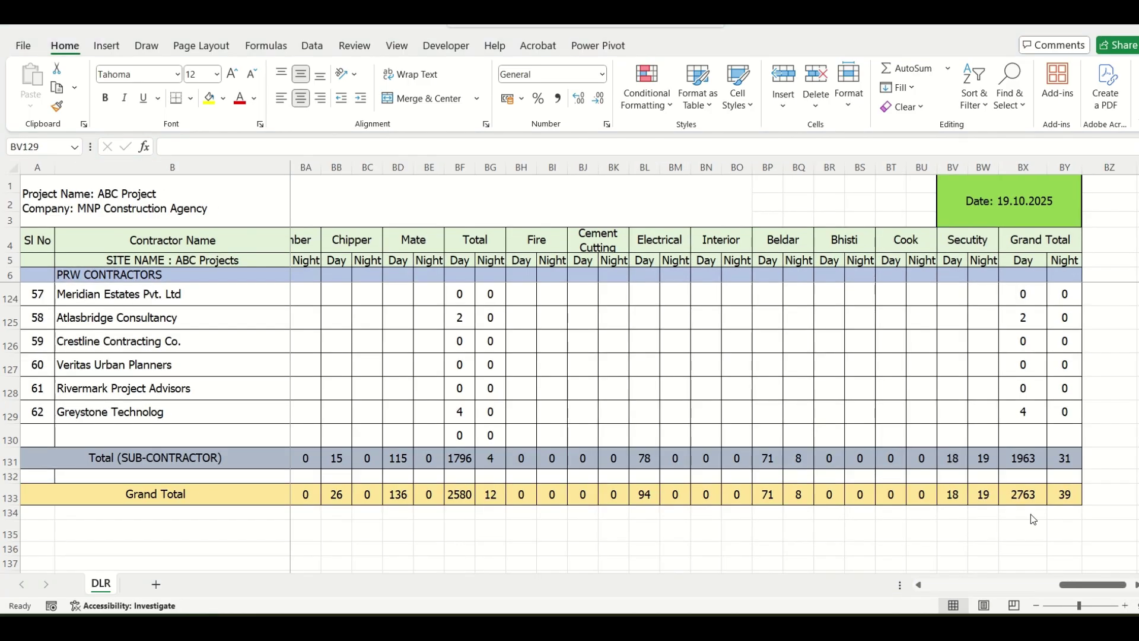
pyautogui.click(959, 419)
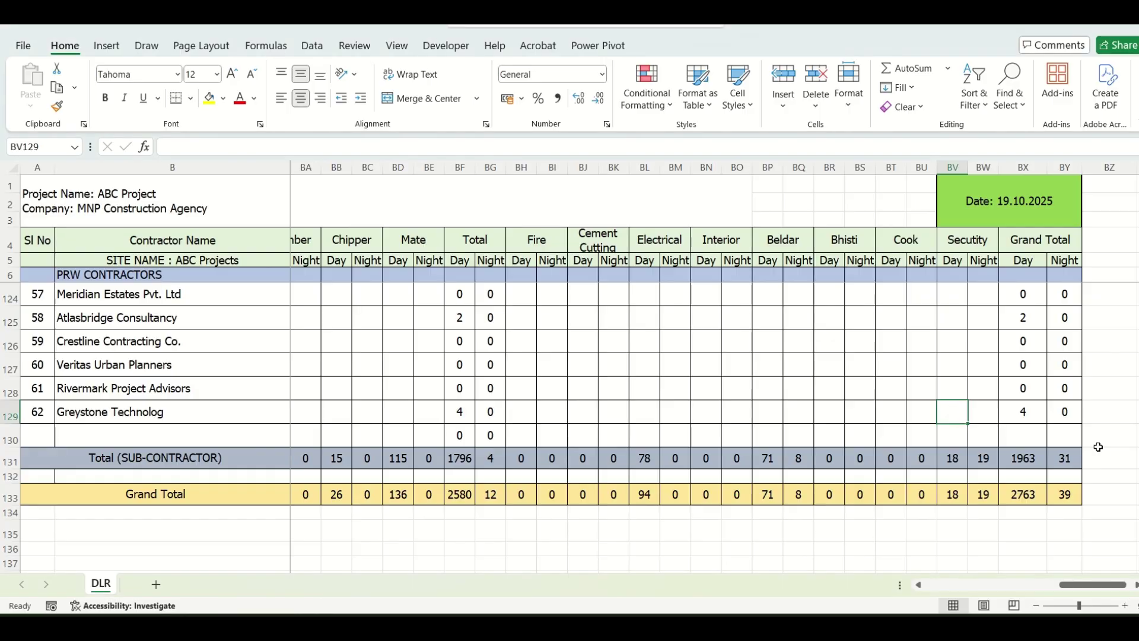
pyautogui.write('100')
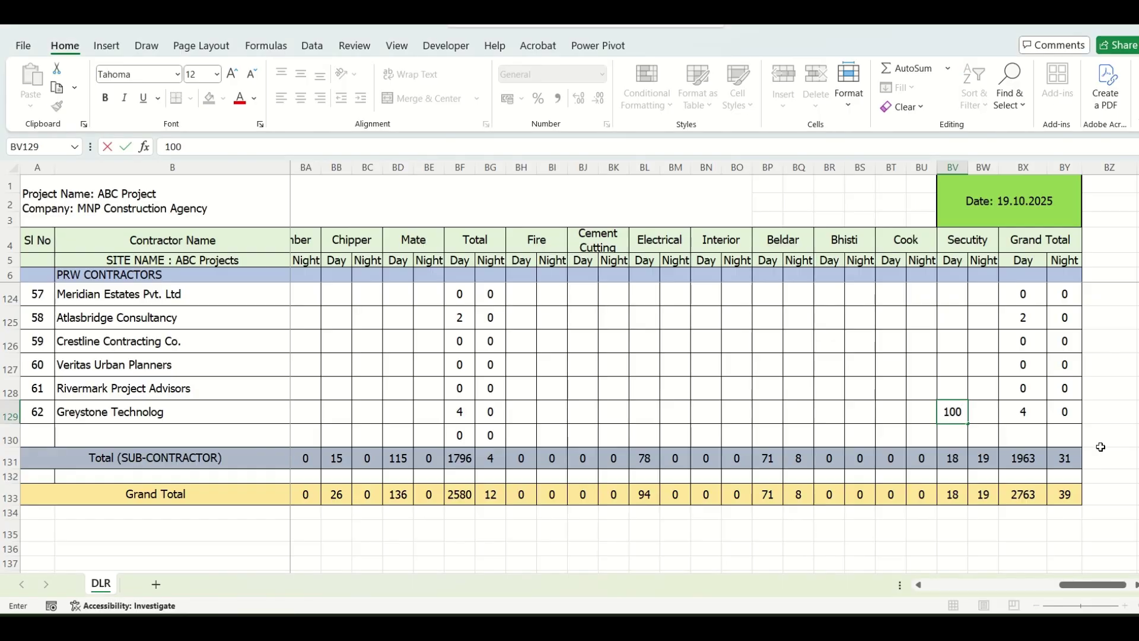
pyautogui.press('Return')
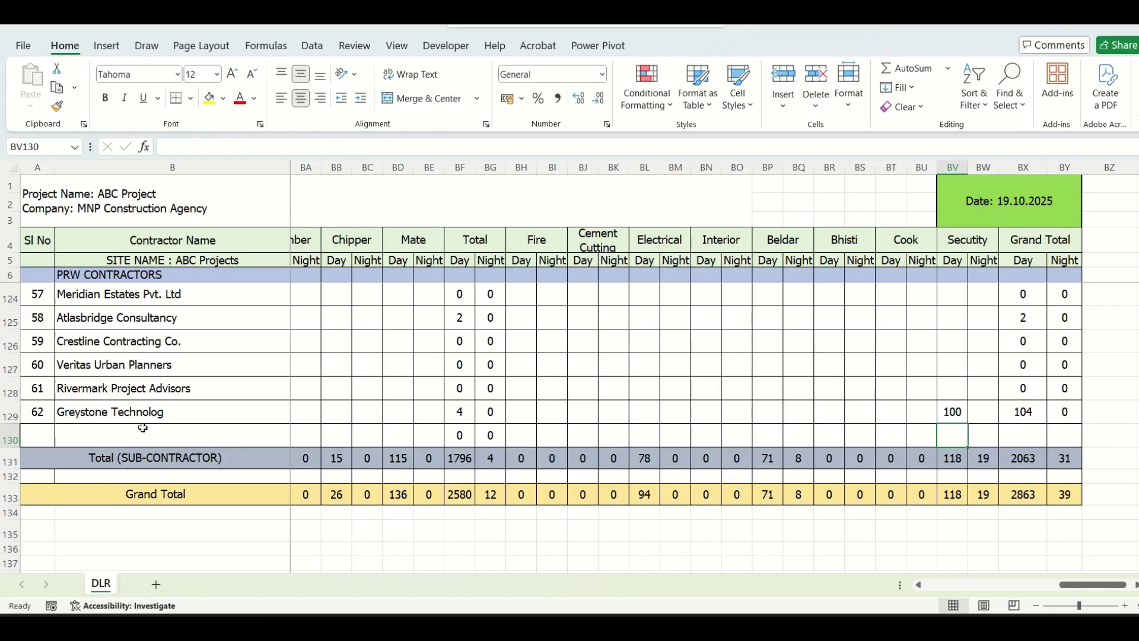
pyautogui.click(1045, 501)
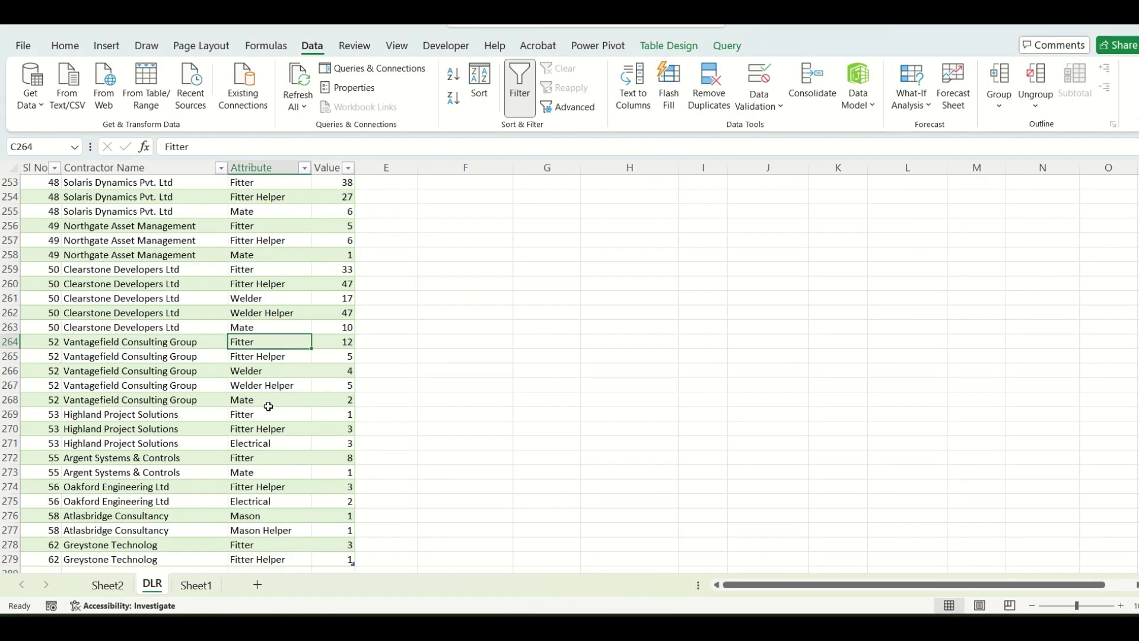
# Refresh all queries in the tabular workbook and check the last DLR table rows and the SUM formula beneath them.
pyautogui.click(742, 552)
pyautogui.scroll(7, 264, 392)
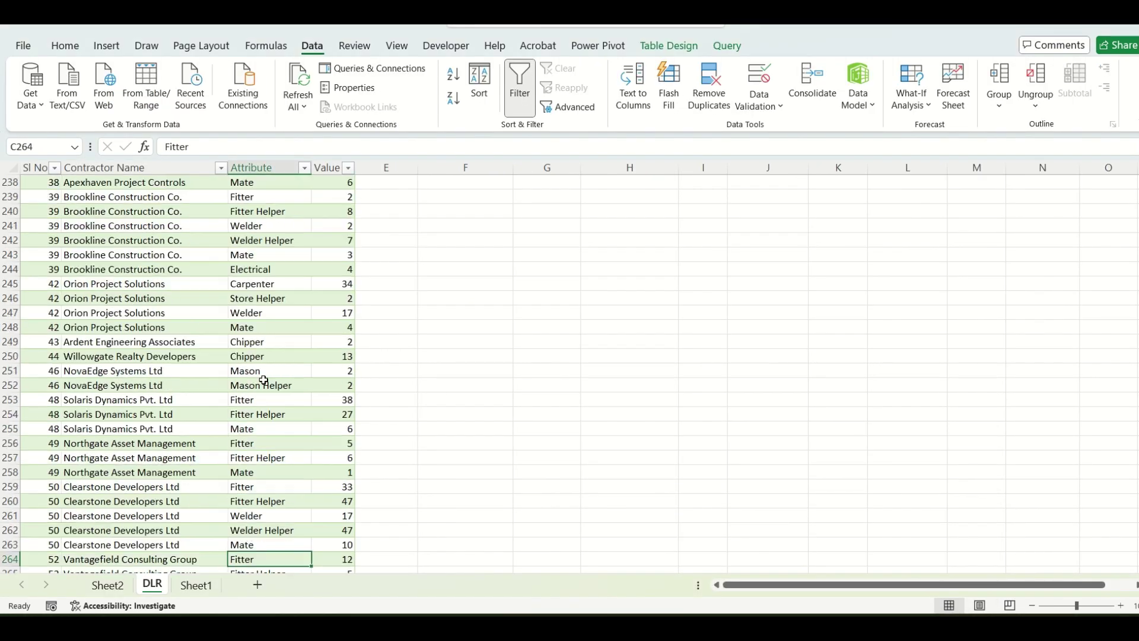
pyautogui.click(302, 77)
pyautogui.scroll(-15, 350, 407)
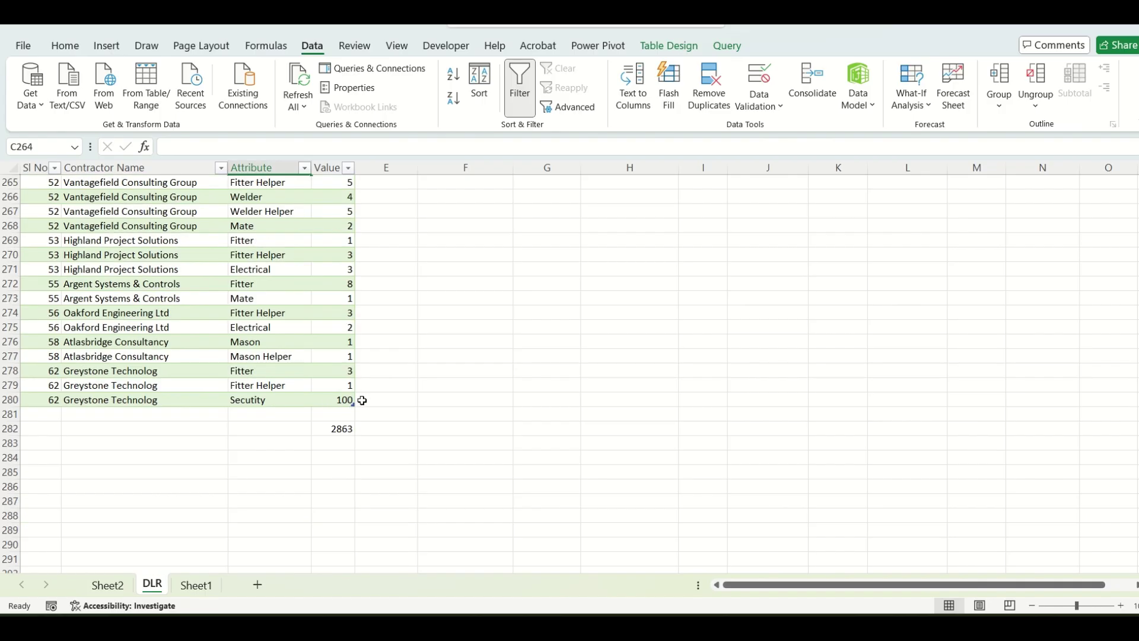
pyautogui.click(341, 429)
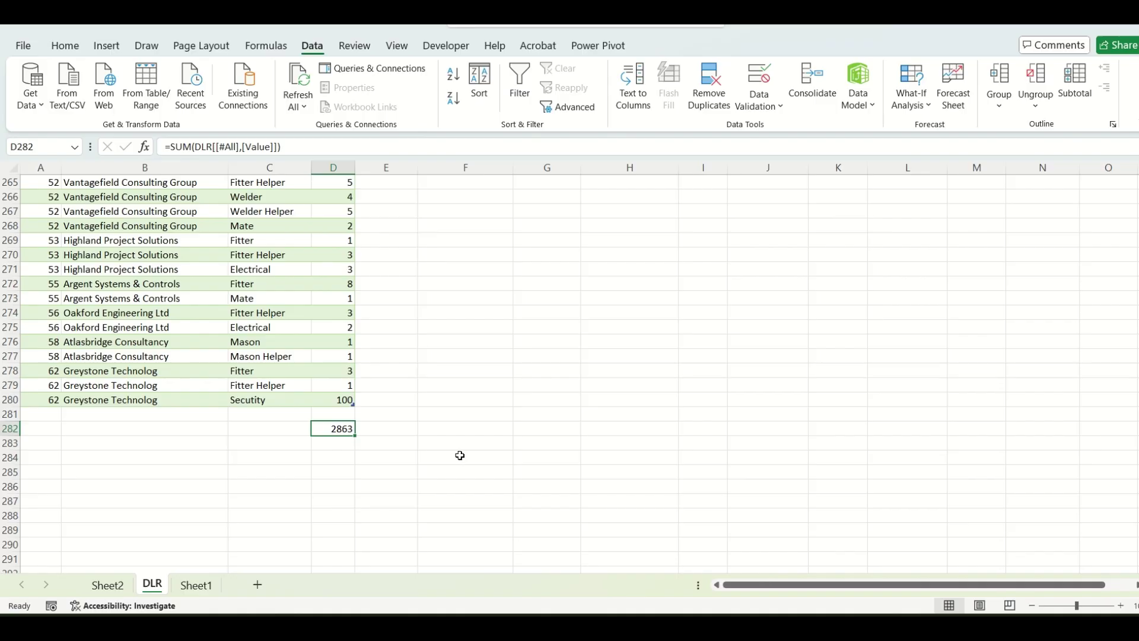
# Refresh the PivotTable on Sheet2 and check its Grand Total of Value.
pyautogui.click(115, 585)
pyautogui.rightClick(98, 239)
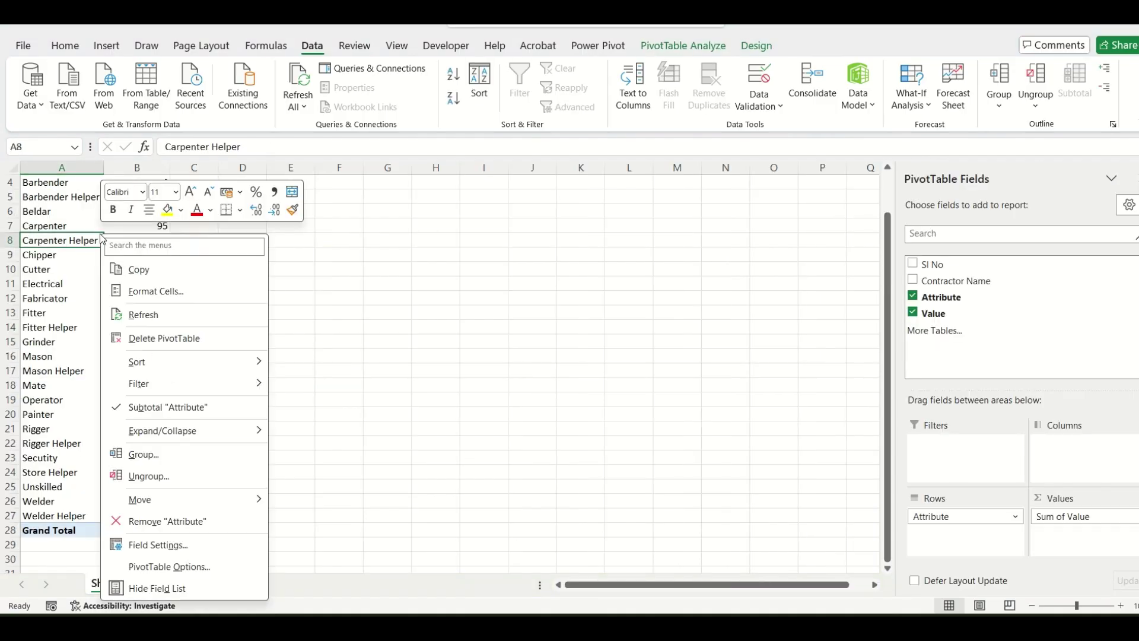
pyautogui.click(150, 316)
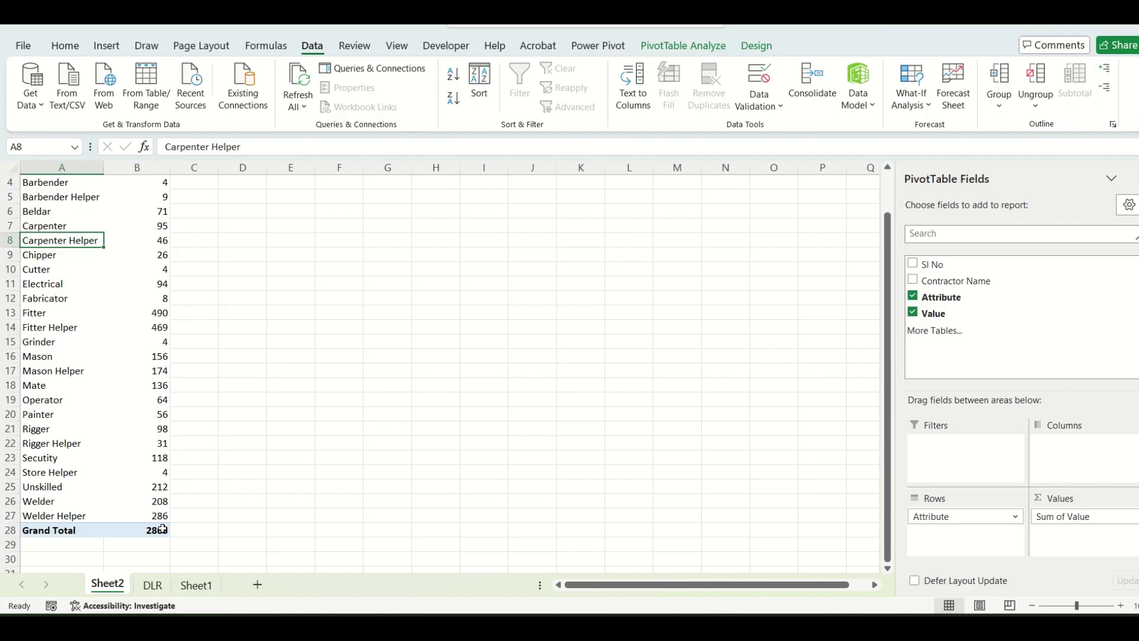
pyautogui.click(127, 537)
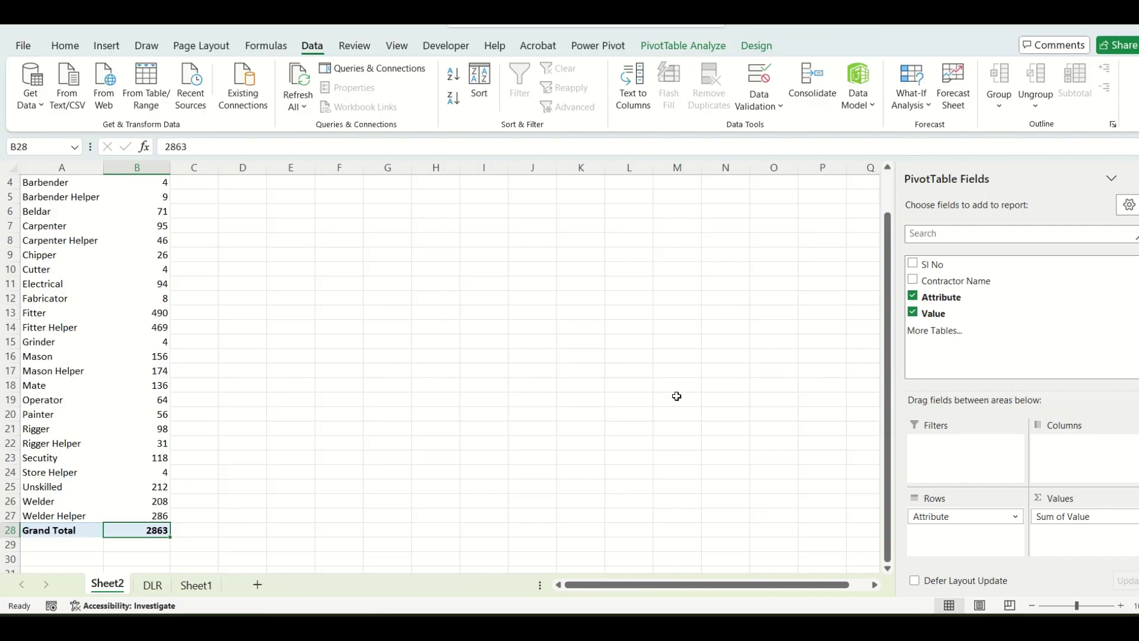
pyautogui.scroll(1, 135, 279)
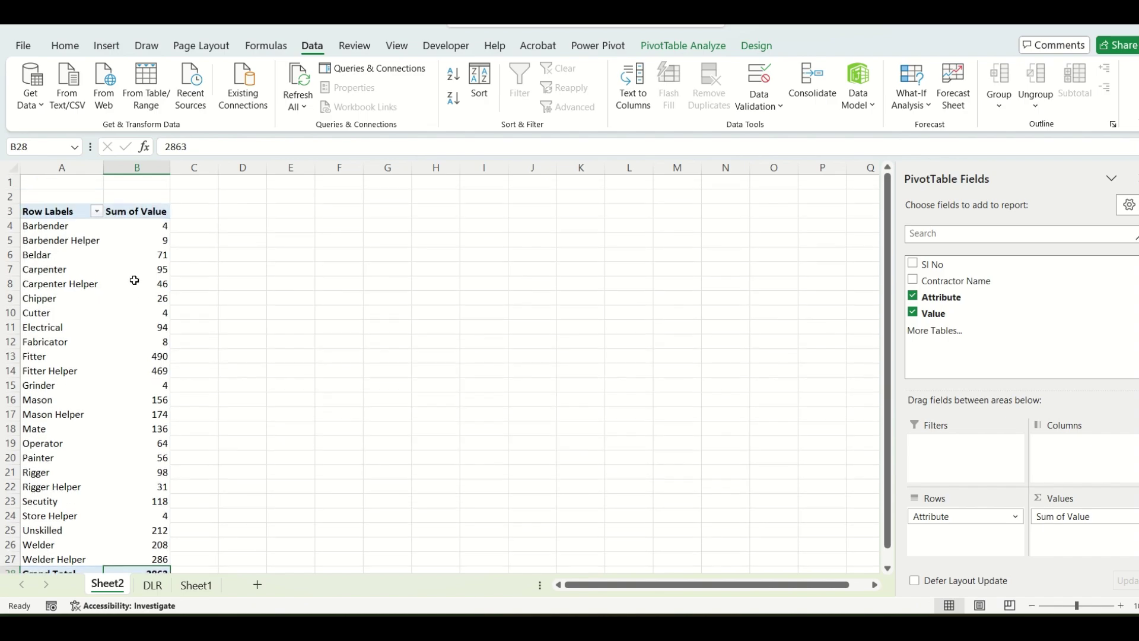
# Return to the DLR sheet and review the table's contractor, attribute and value rows from the end upwards.
pyautogui.click(152, 584)
pyautogui.scroll(18, 243, 326)
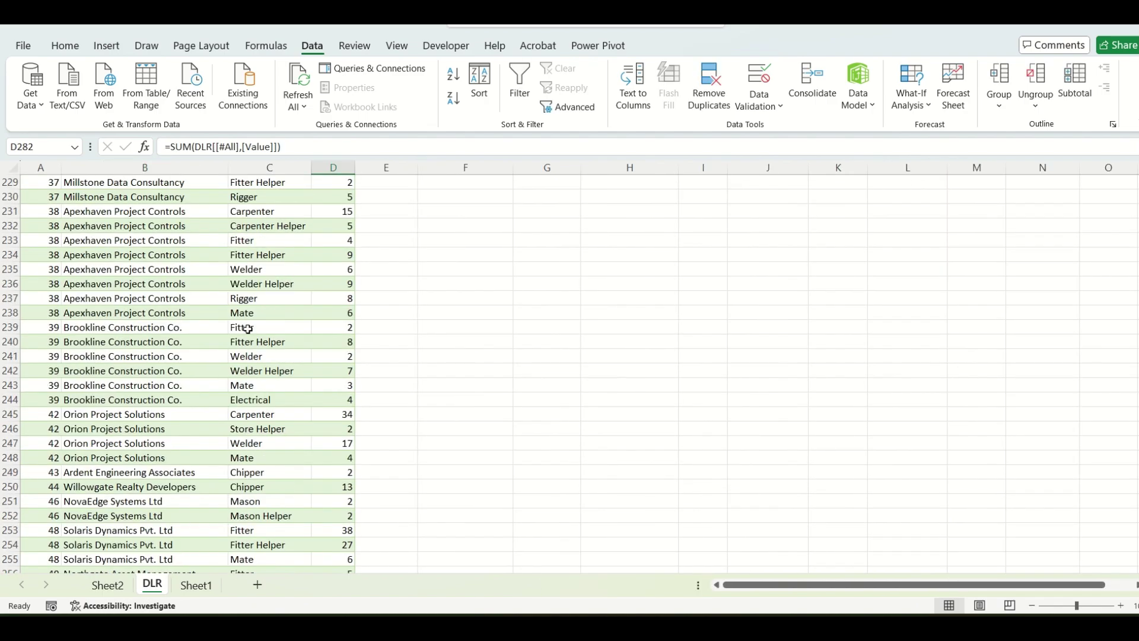
pyautogui.scroll(20, 181, 248)
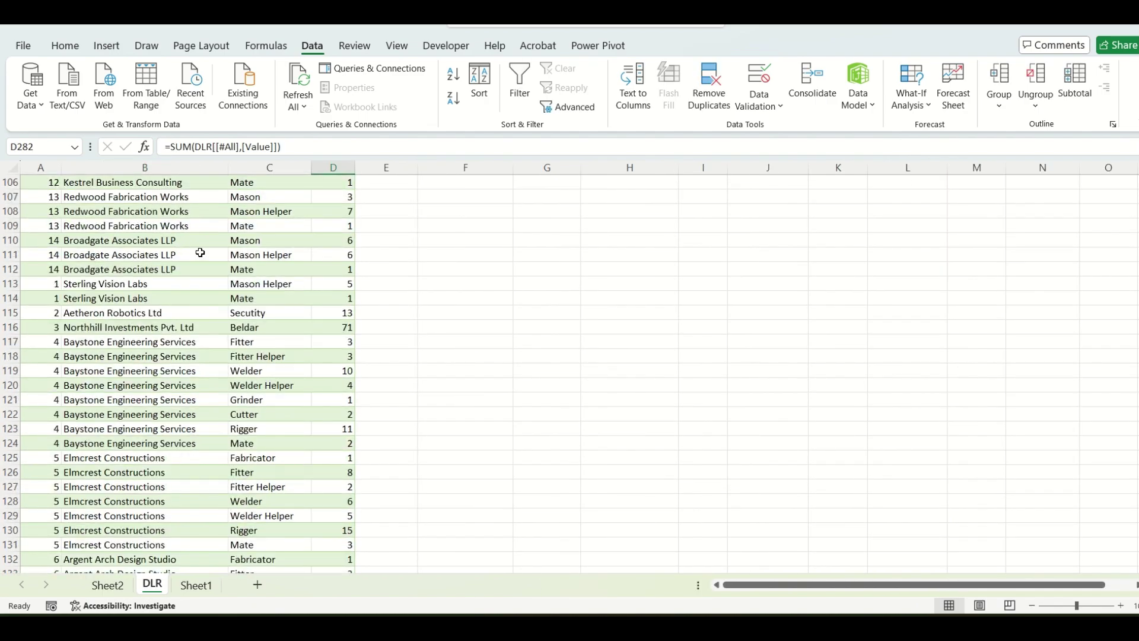
pyautogui.click(236, 272)
pyautogui.scroll(18, 236, 276)
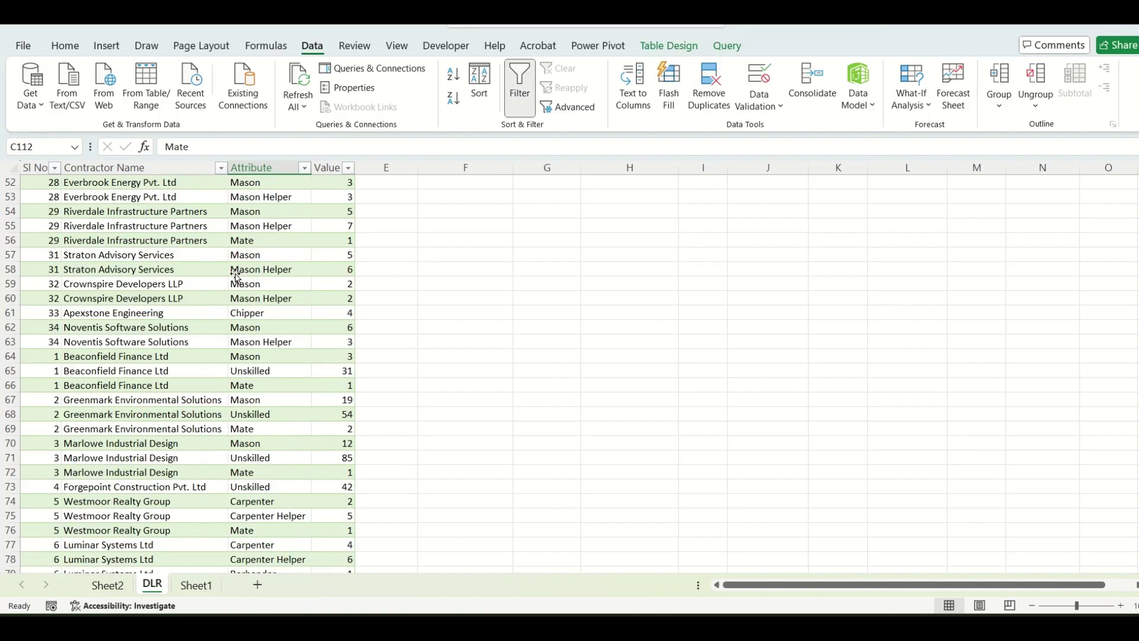